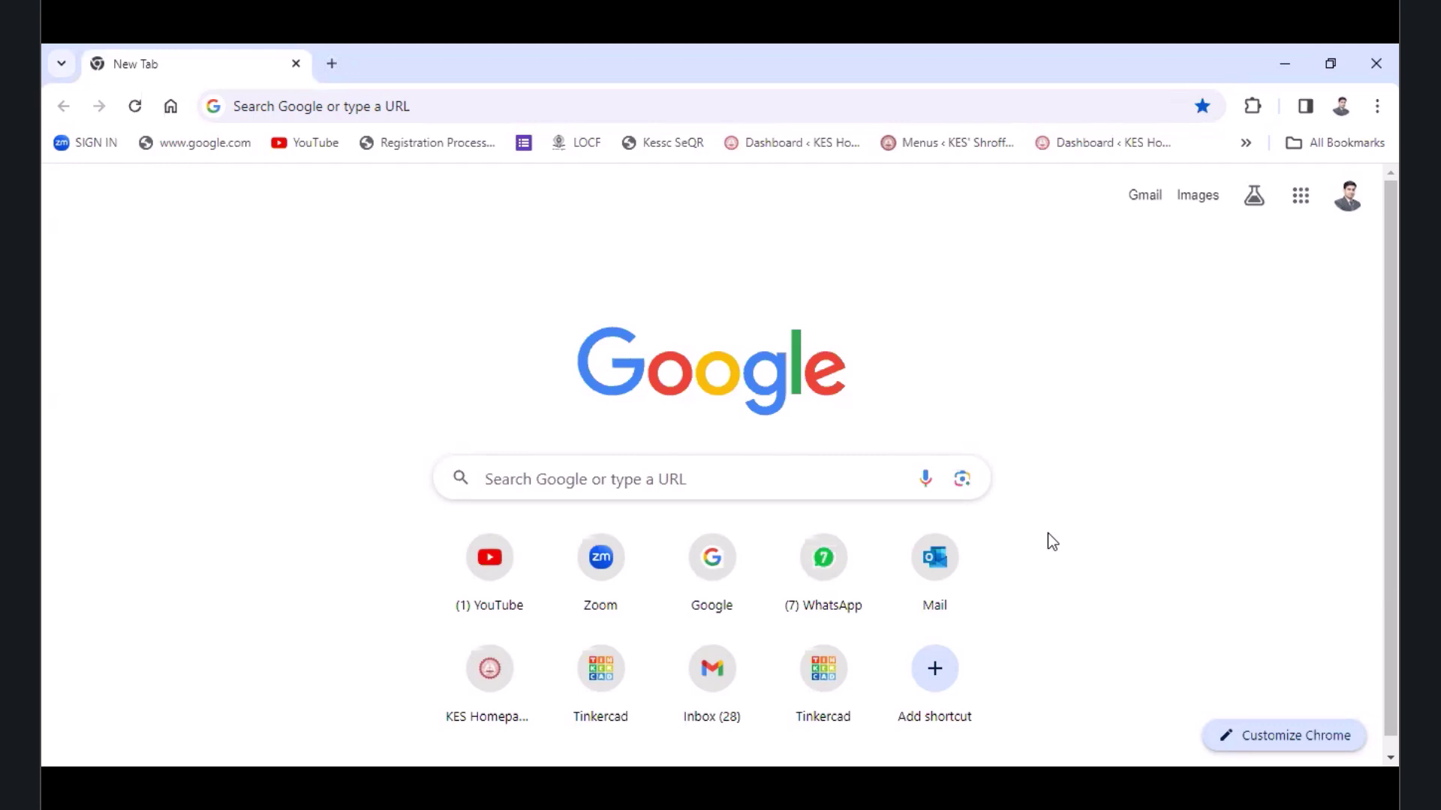
# - Search Google for tinkercad.com and open the Tinkercad website from the results
pyautogui.click(656, 480)
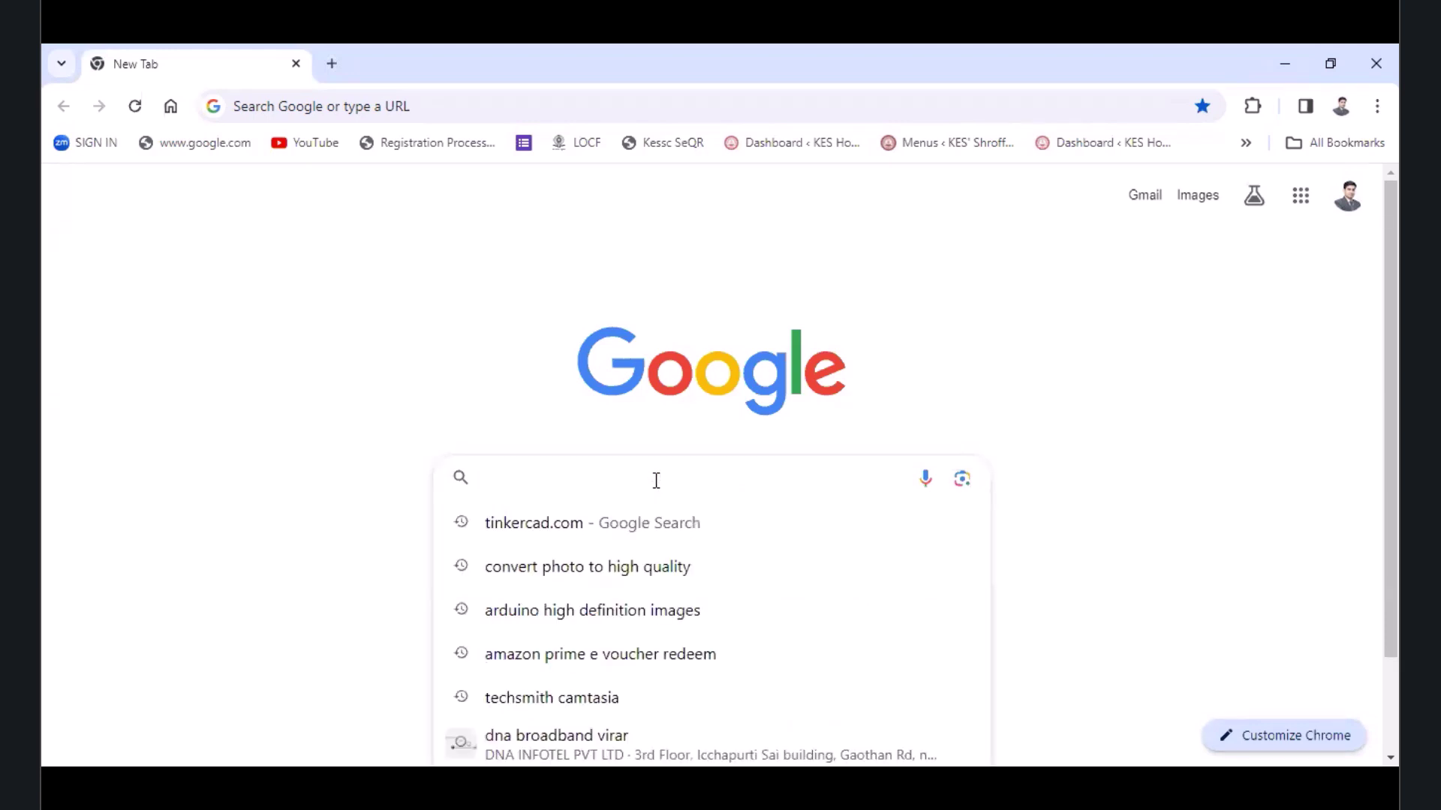
pyautogui.write('tinkercad.com')
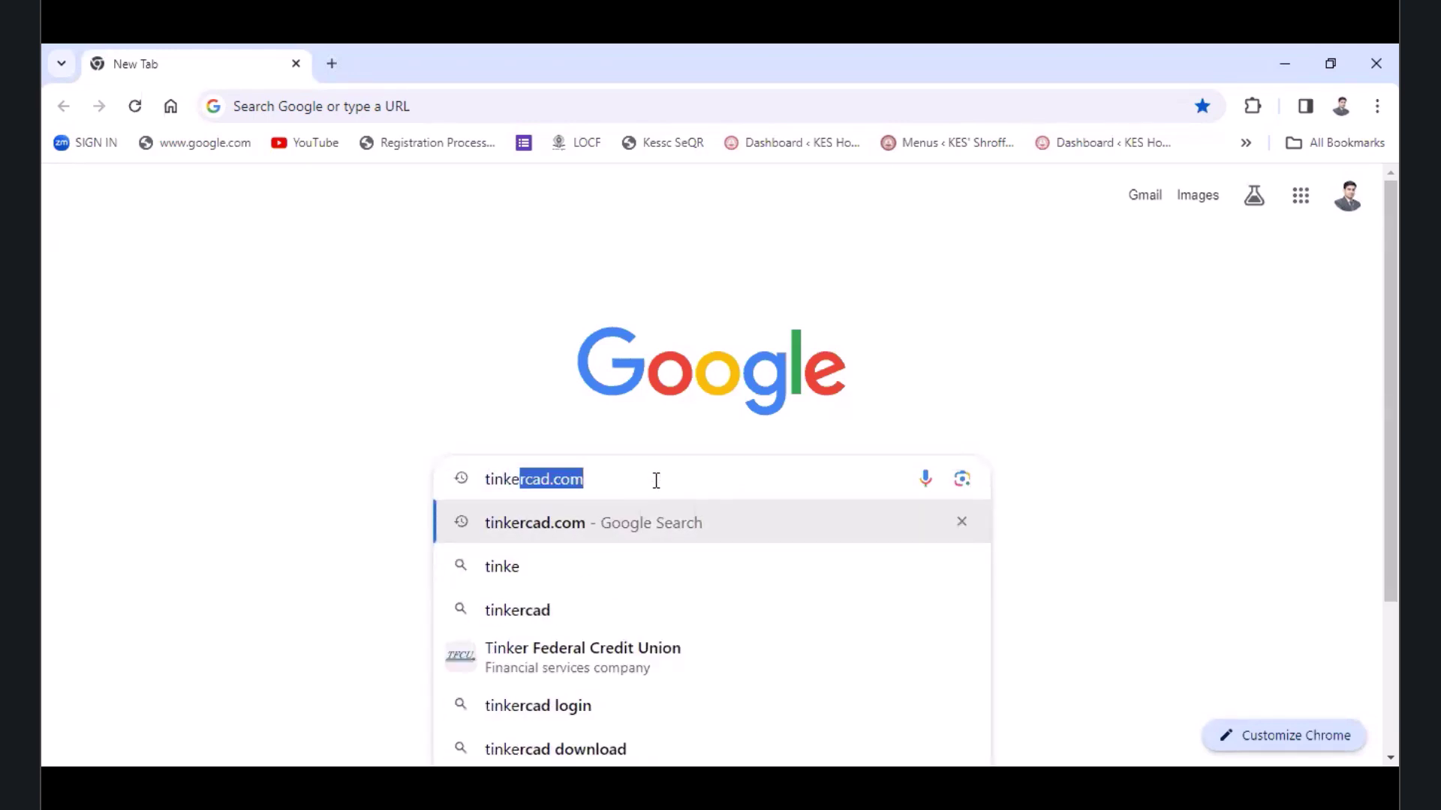
pyautogui.press('Return')
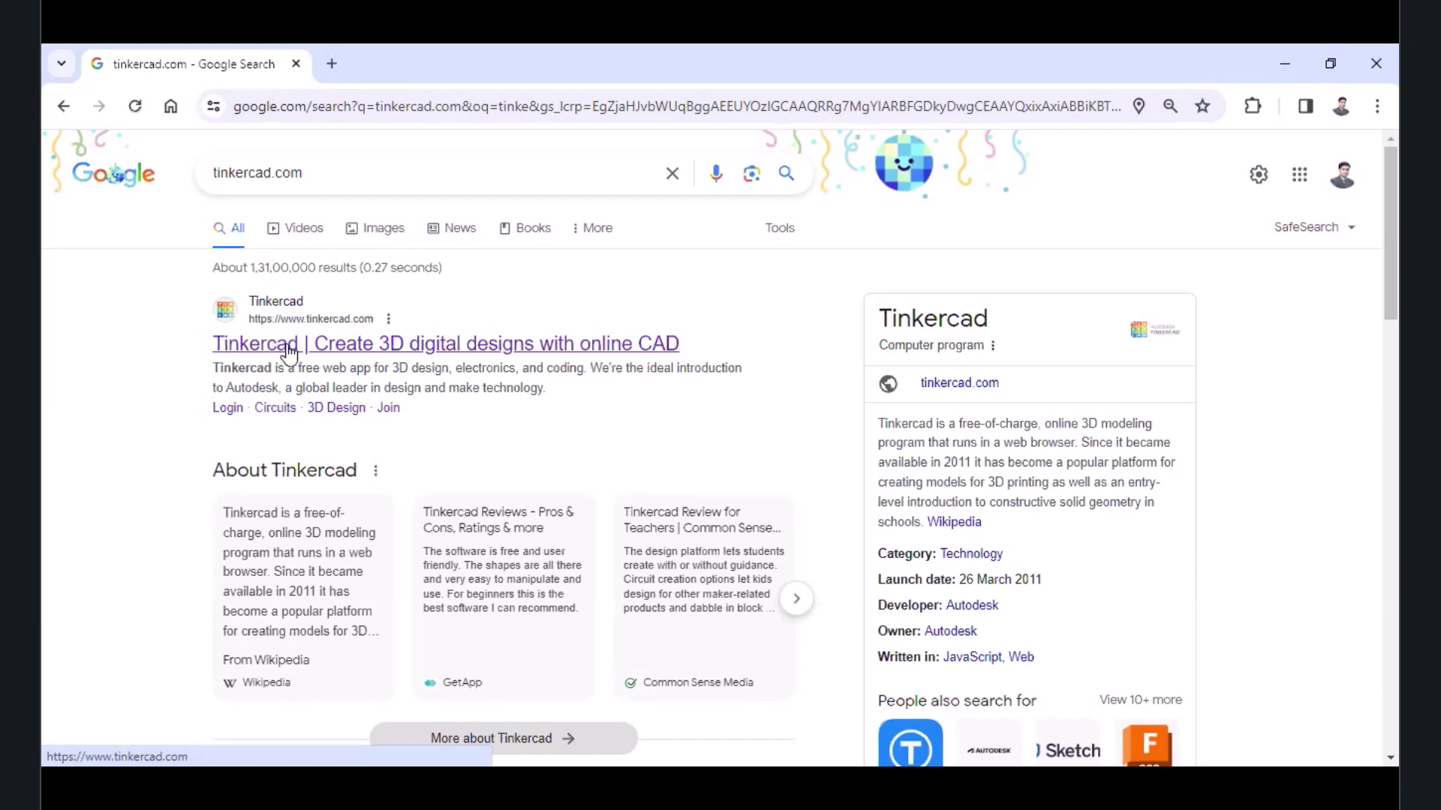
pyautogui.click(289, 349)
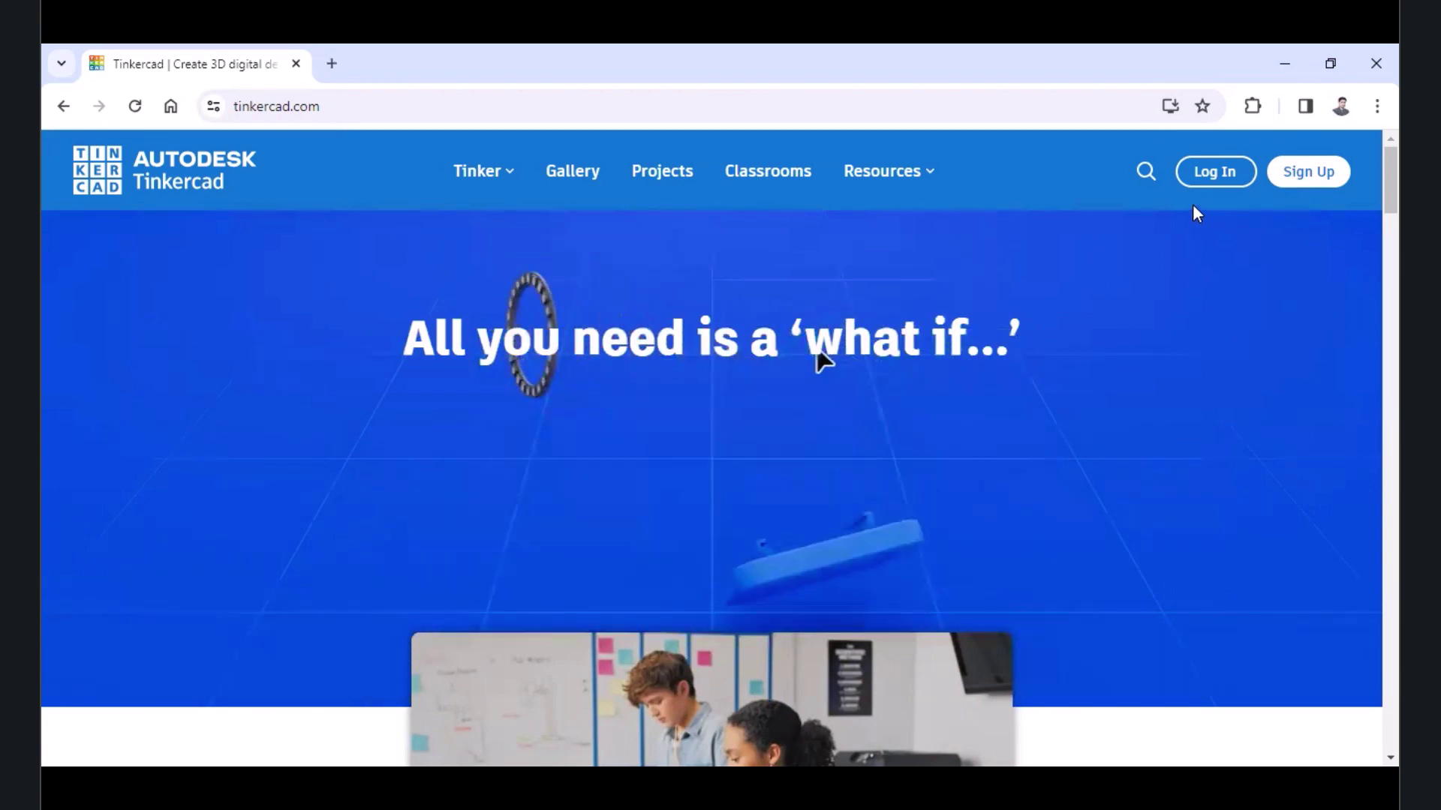
# - Log in to Tinkercad with the Educators account option
pyautogui.click(1226, 174)
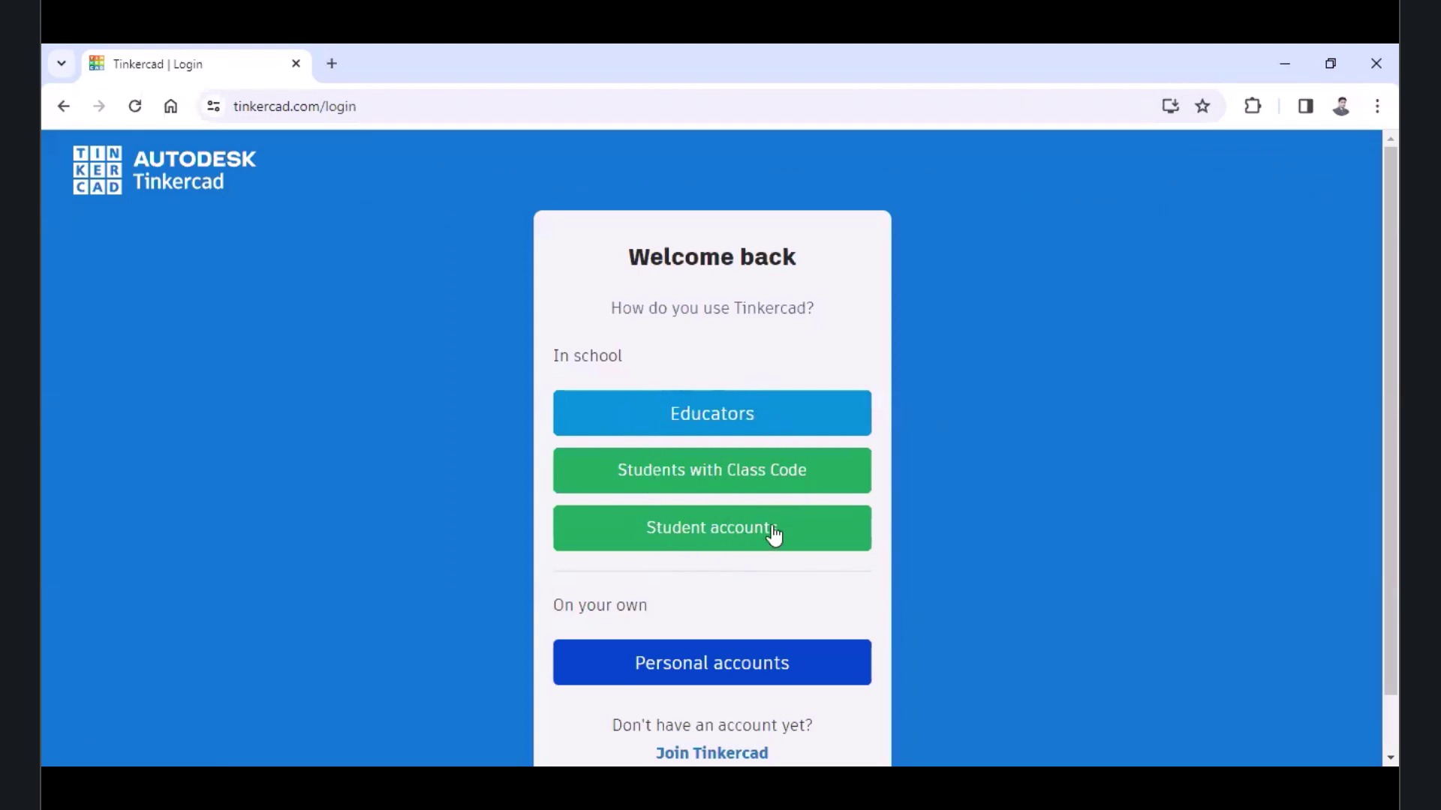
pyautogui.click(669, 424)
pyautogui.click(670, 422)
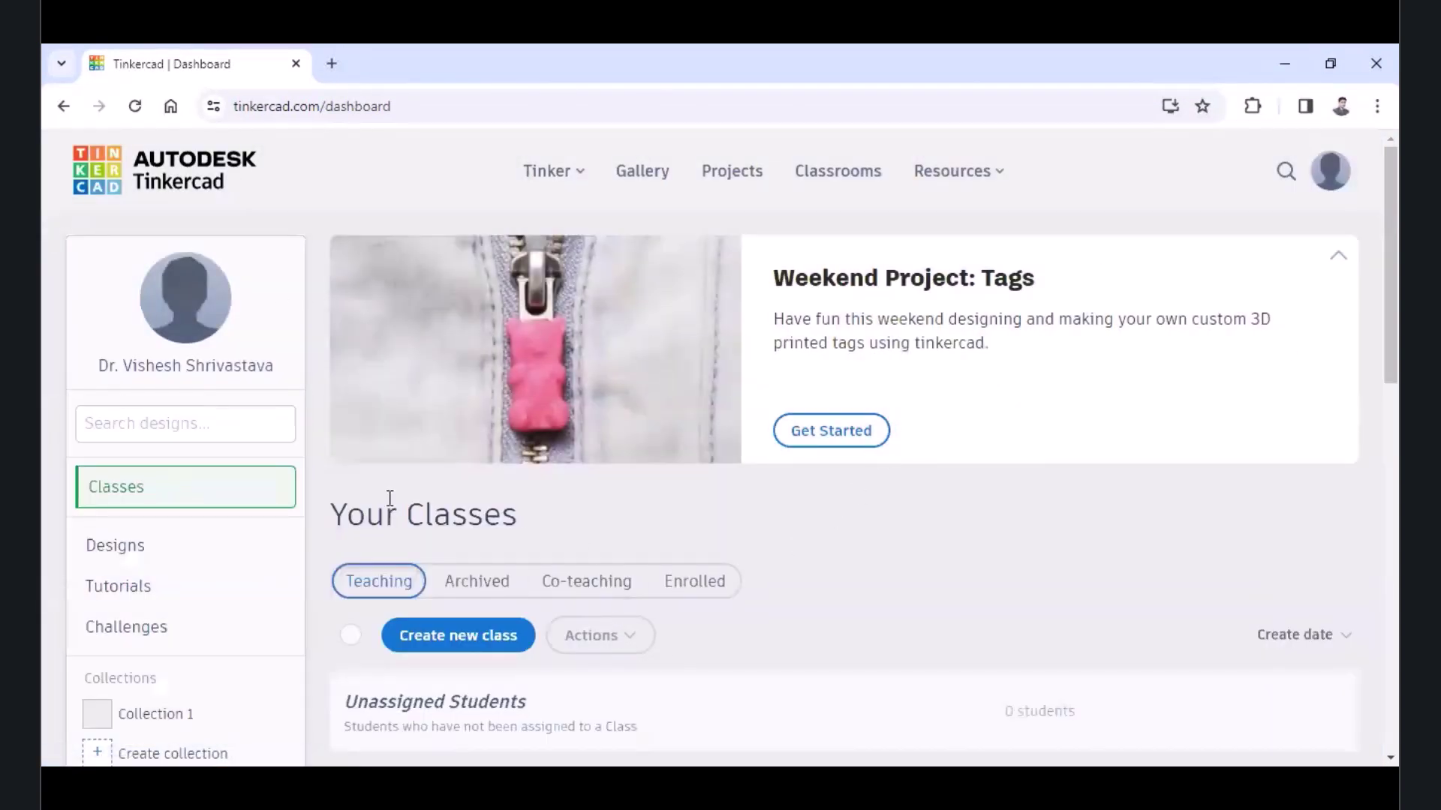
# - Create a new Circuit design from the Designs section of the dashboard
pyautogui.click(145, 551)
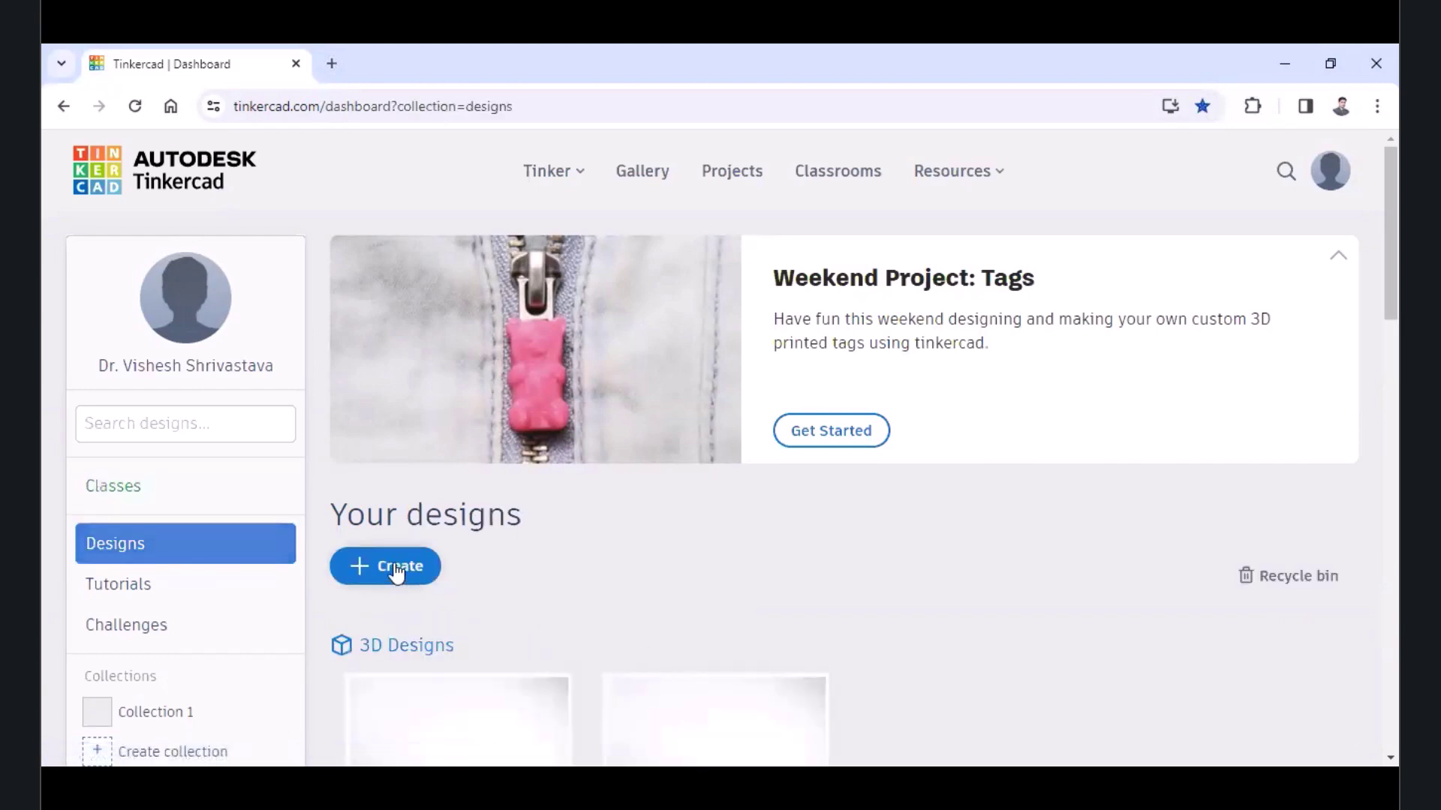
pyautogui.click(396, 574)
pyautogui.scroll(-3, 555, 563)
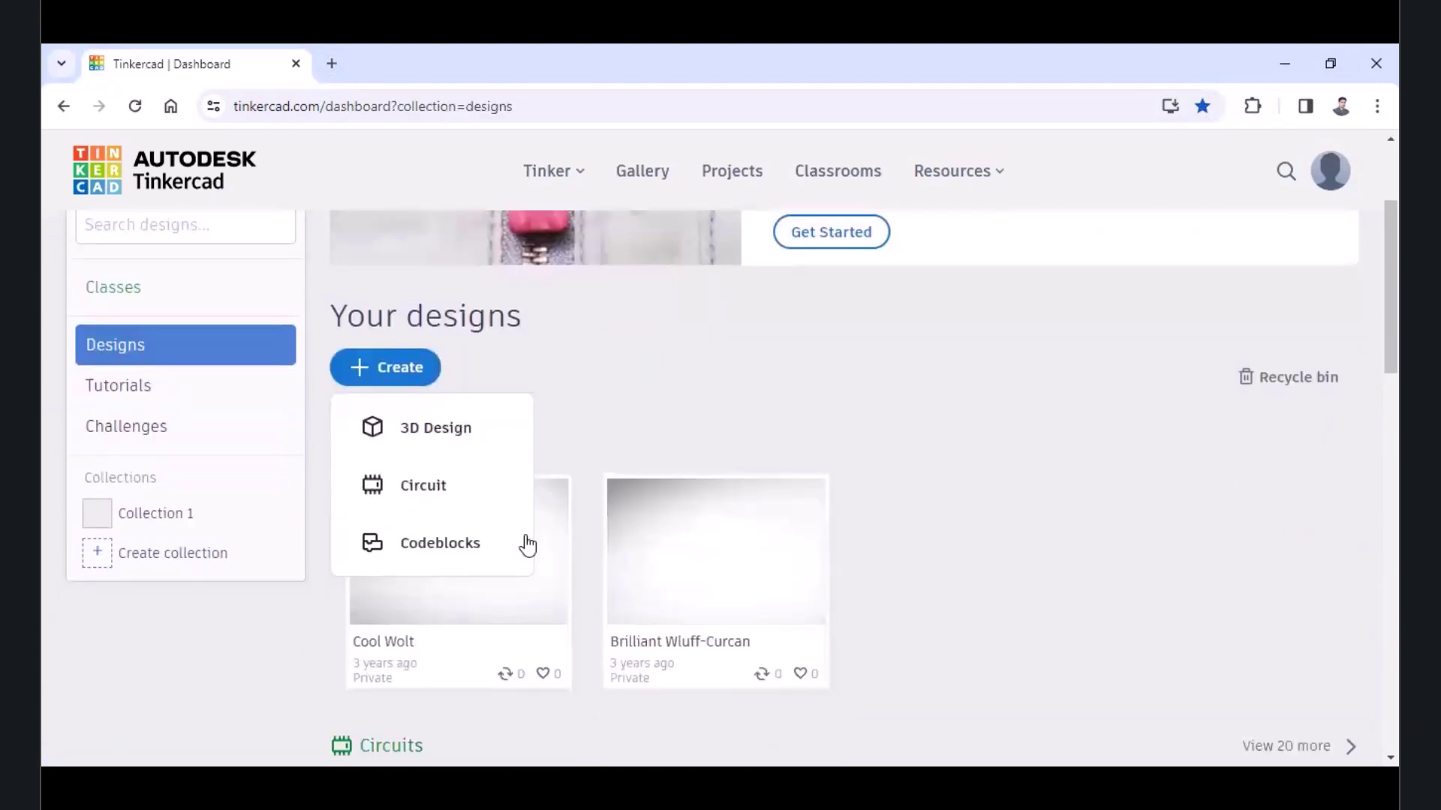
pyautogui.click(428, 488)
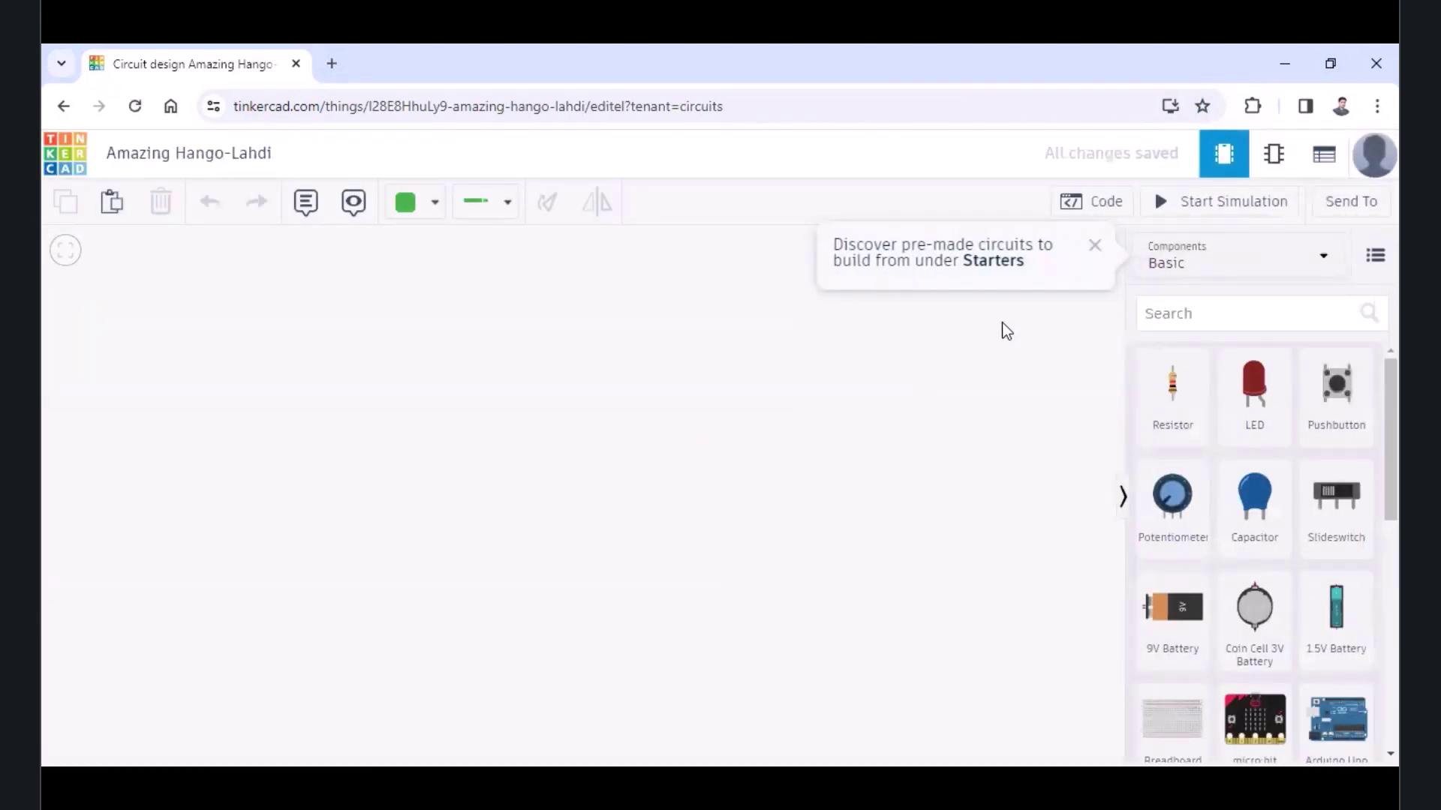
# - Dismiss the Starters tip and rename the circuit design to ledblinking
pyautogui.click(1097, 247)
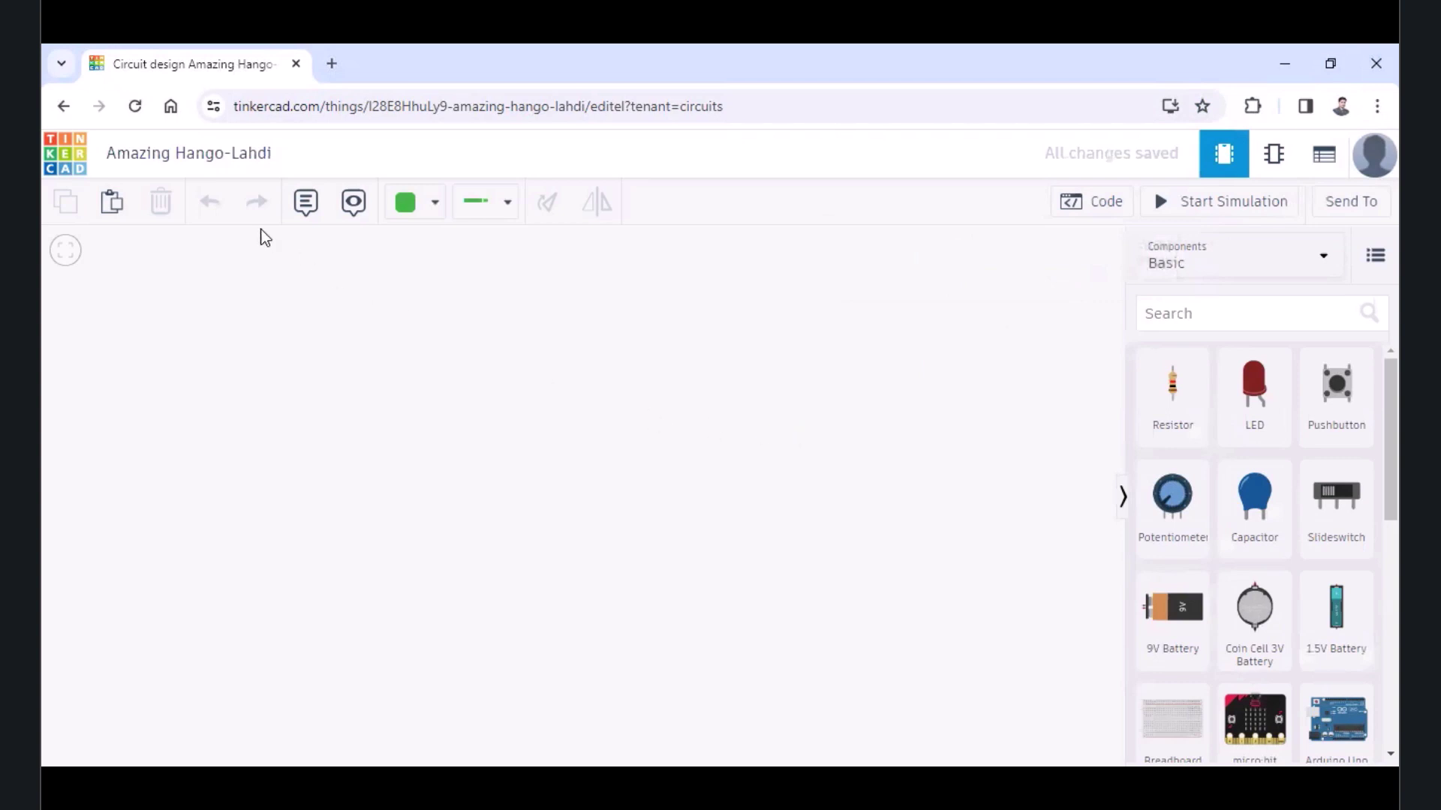
pyautogui.click(183, 155)
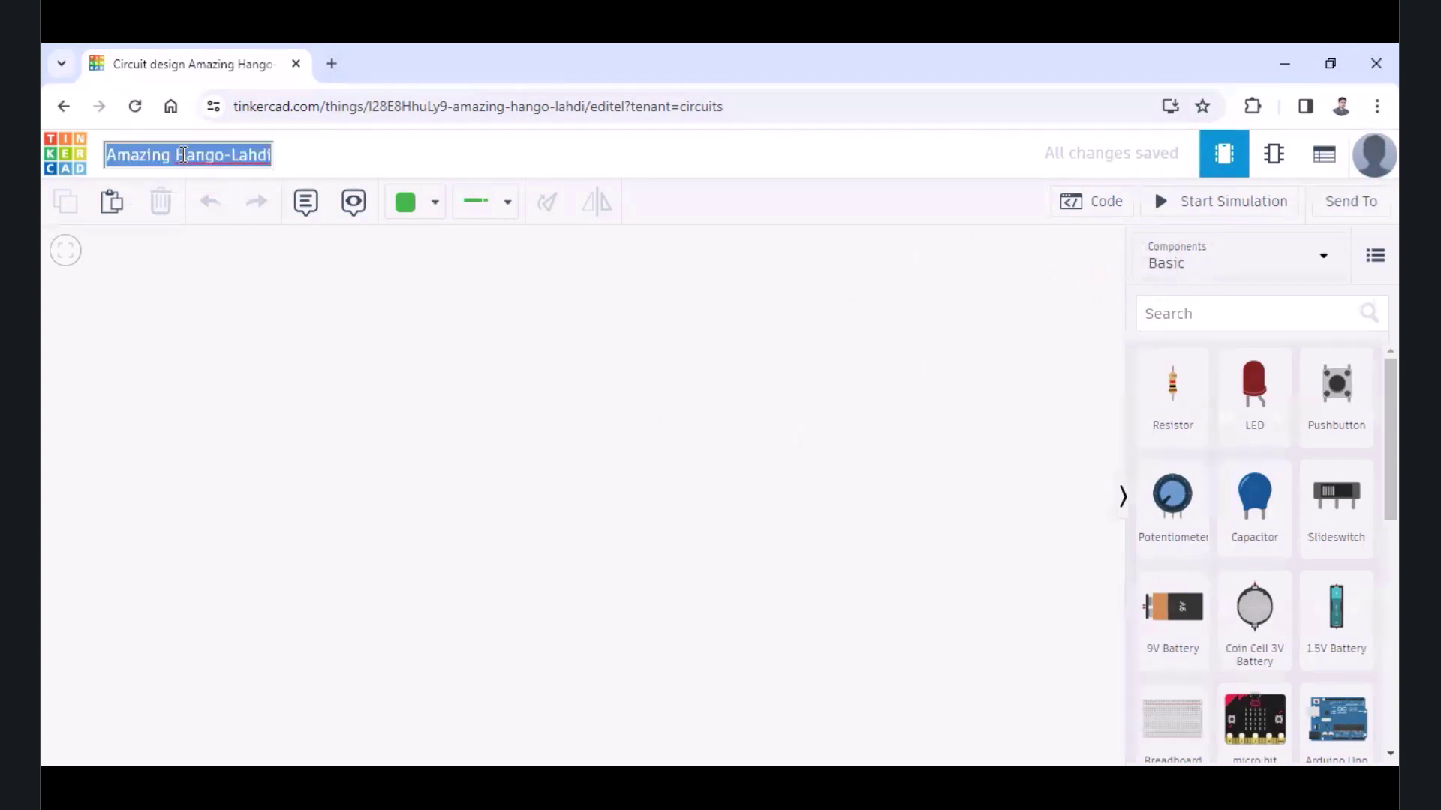
pyautogui.write('ledblinkin')
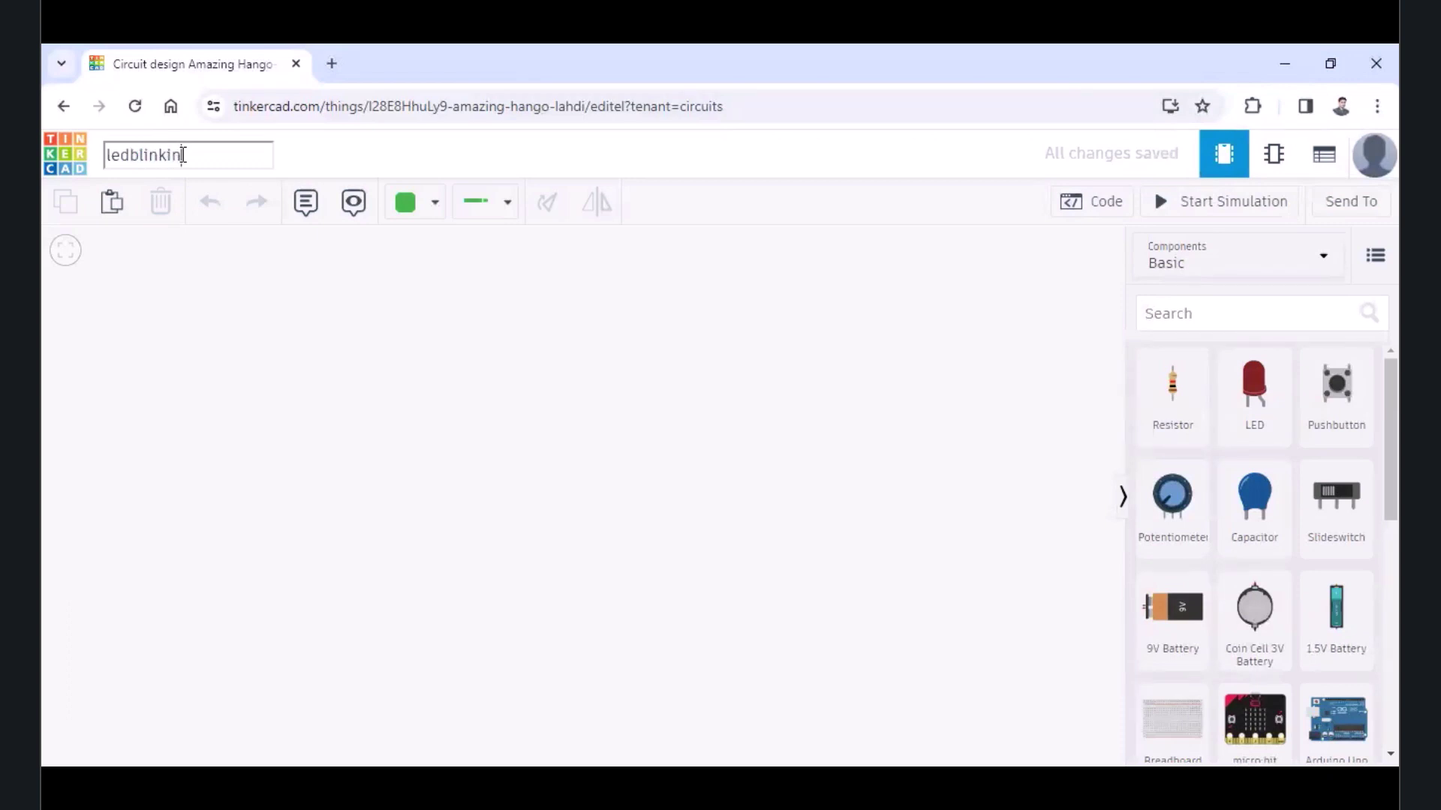
pyautogui.write('g')
pyautogui.click(449, 339)
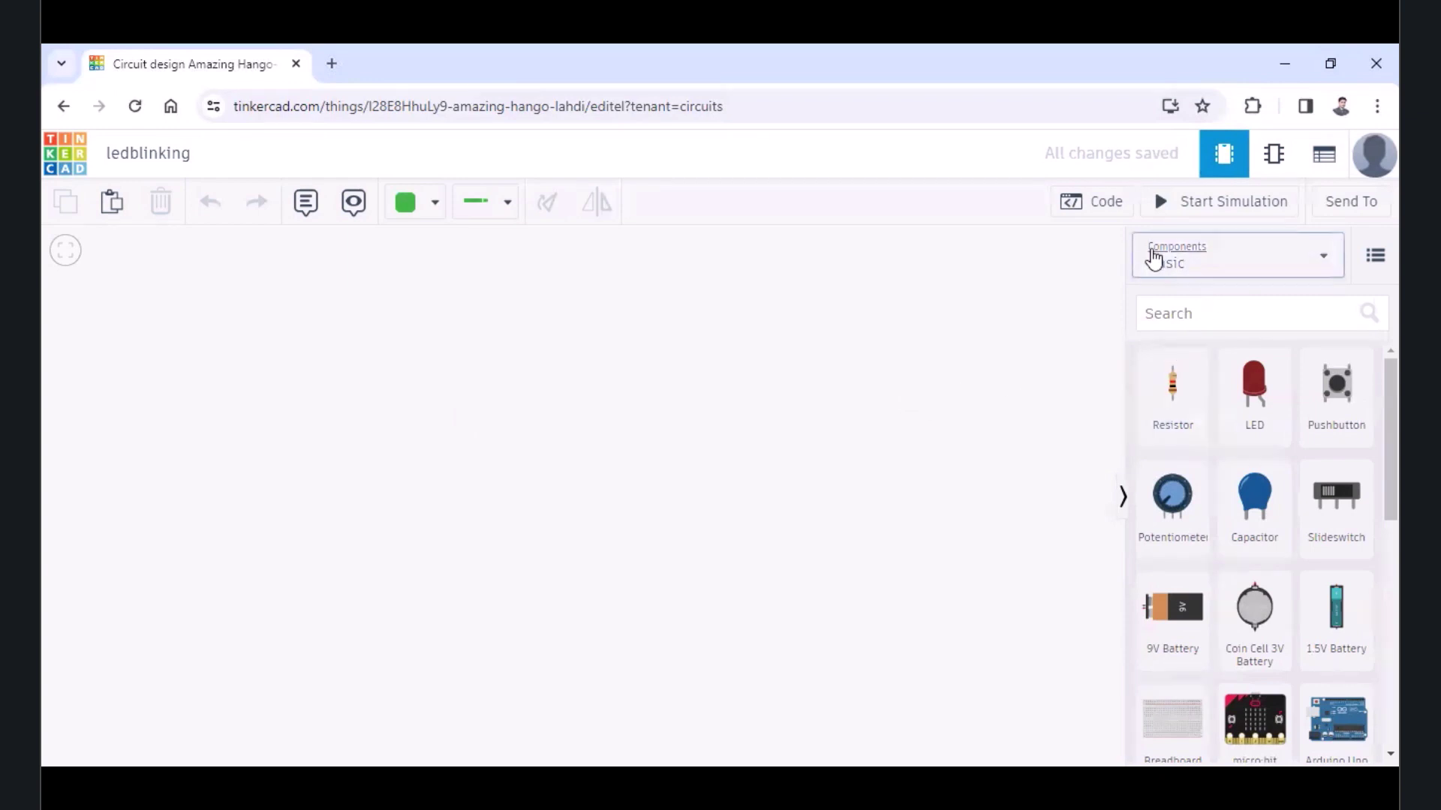
# - Search the components for arduino uno r3 and place an Arduino Uno R3 board in the workspace
pyautogui.click(1193, 314)
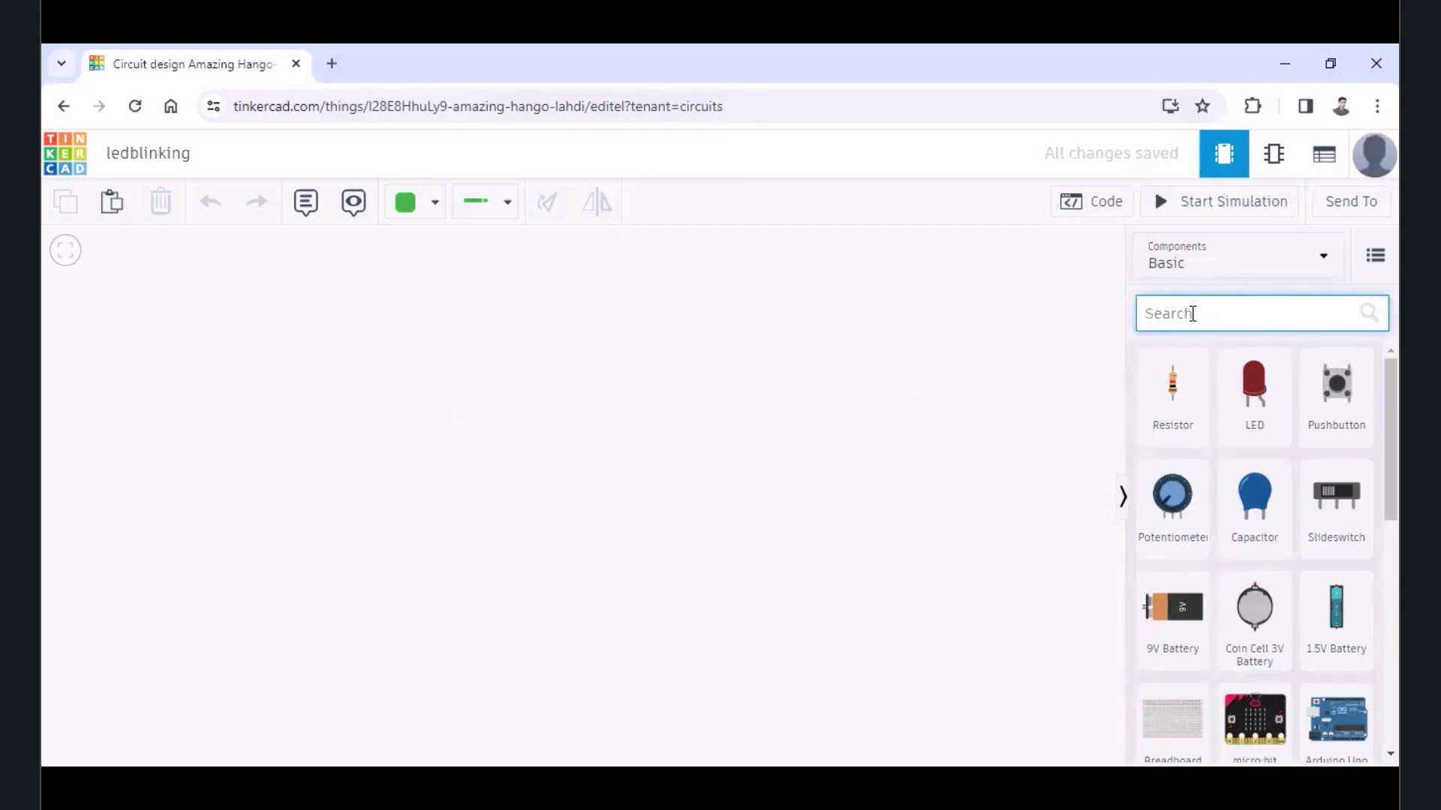
pyautogui.write('ardui')
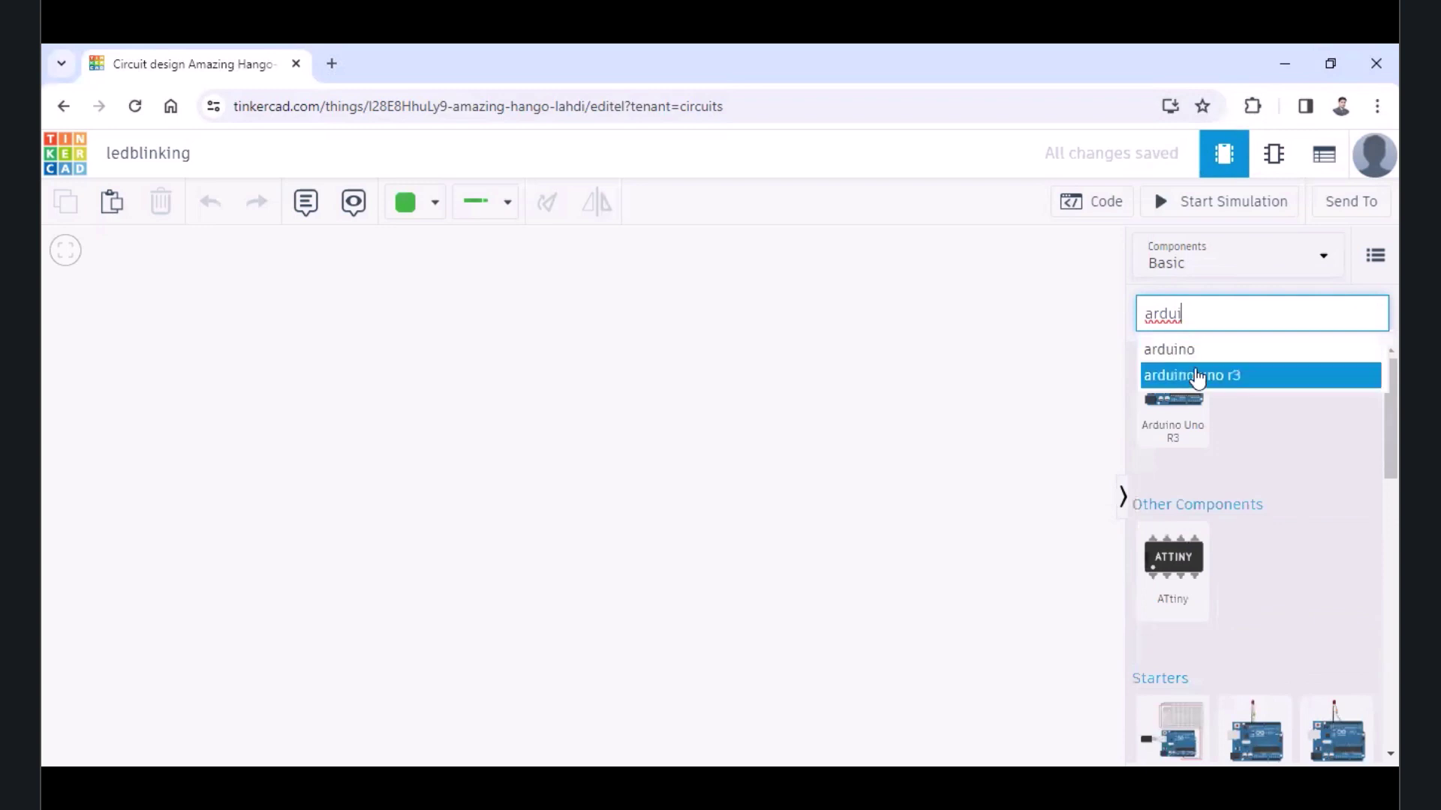
pyautogui.click(1223, 379)
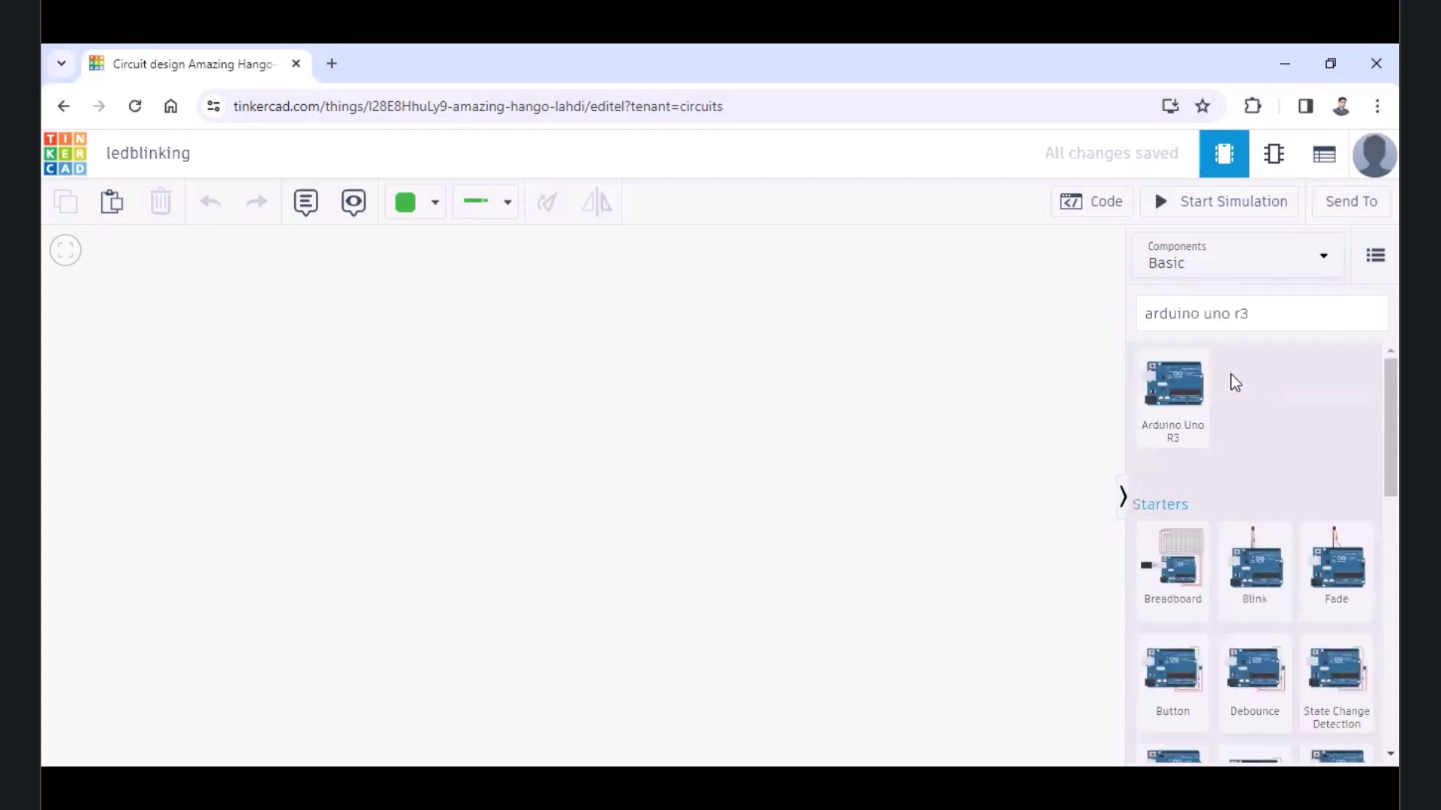
pyautogui.moveTo(1175, 406); pyautogui.dragTo(518, 553)
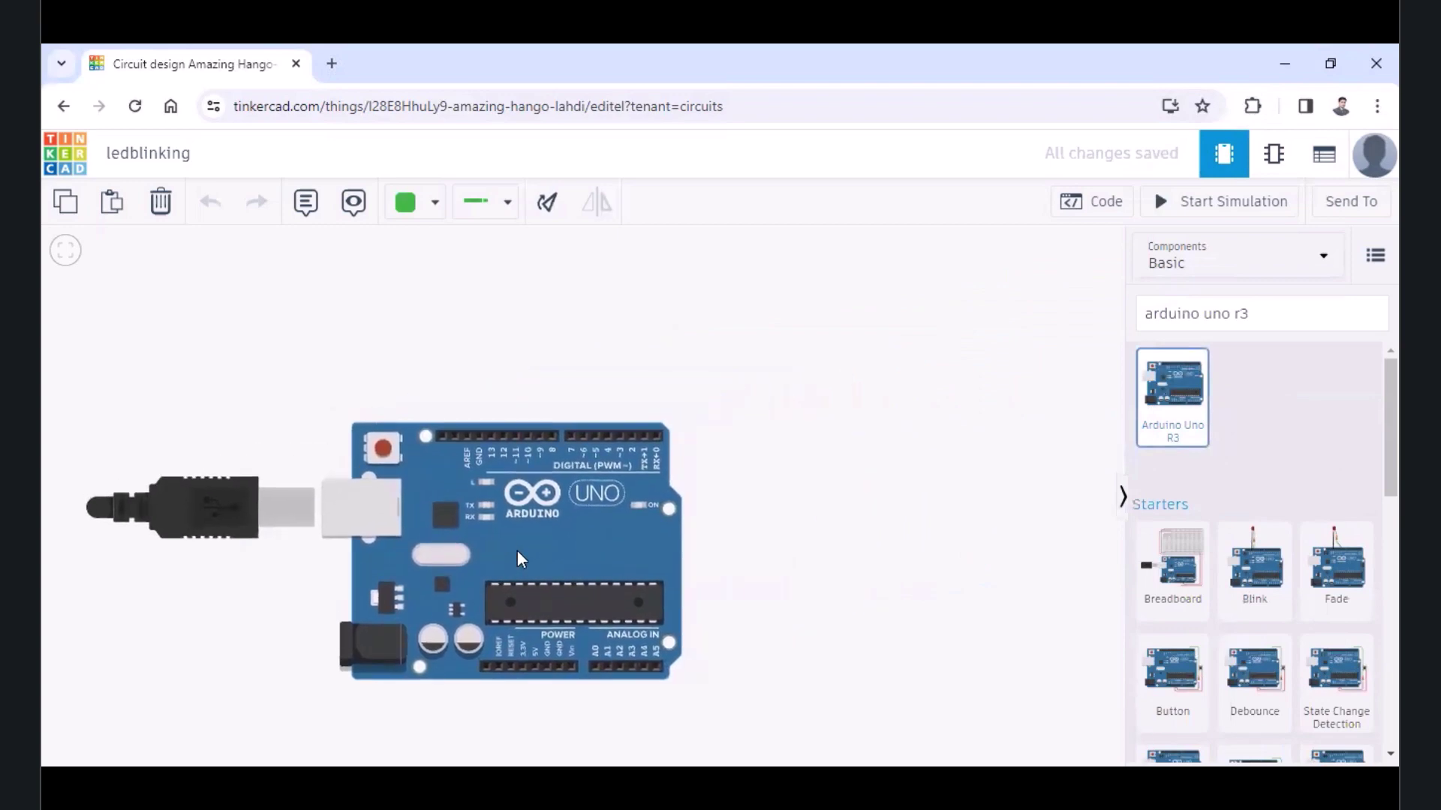
pyautogui.scroll(-1, 1267, 542)
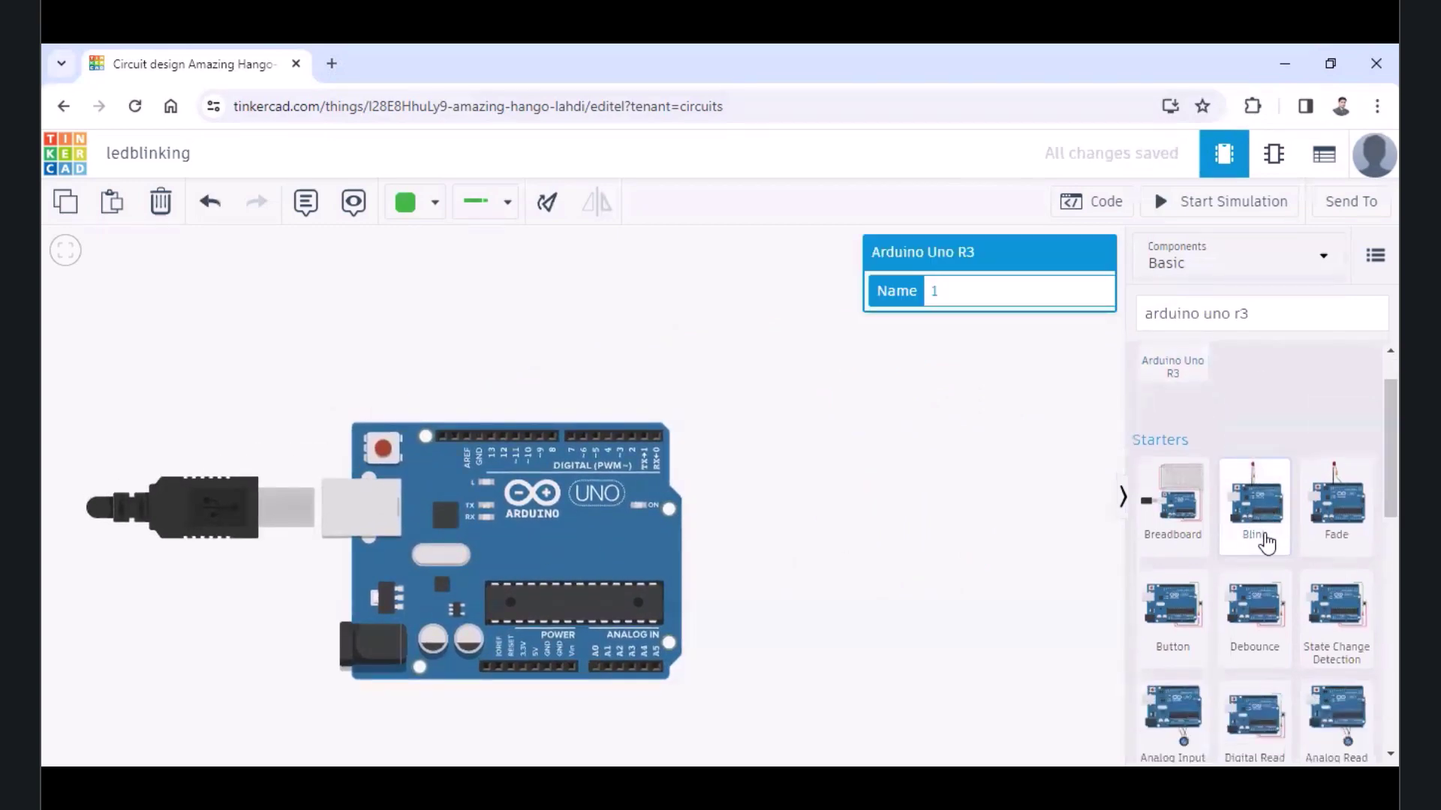
pyautogui.scroll(-7, 1266, 542)
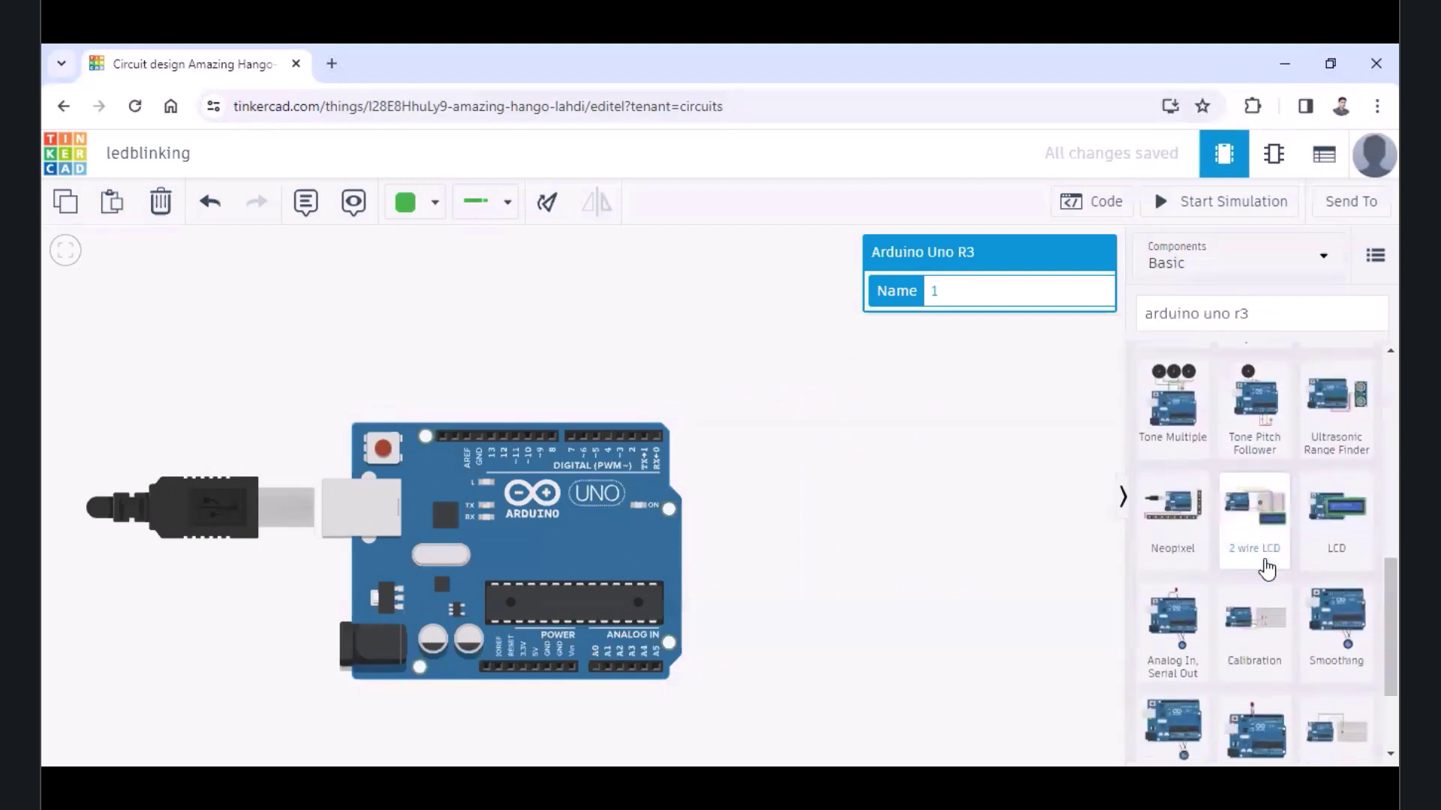
pyautogui.scroll(8, 1267, 570)
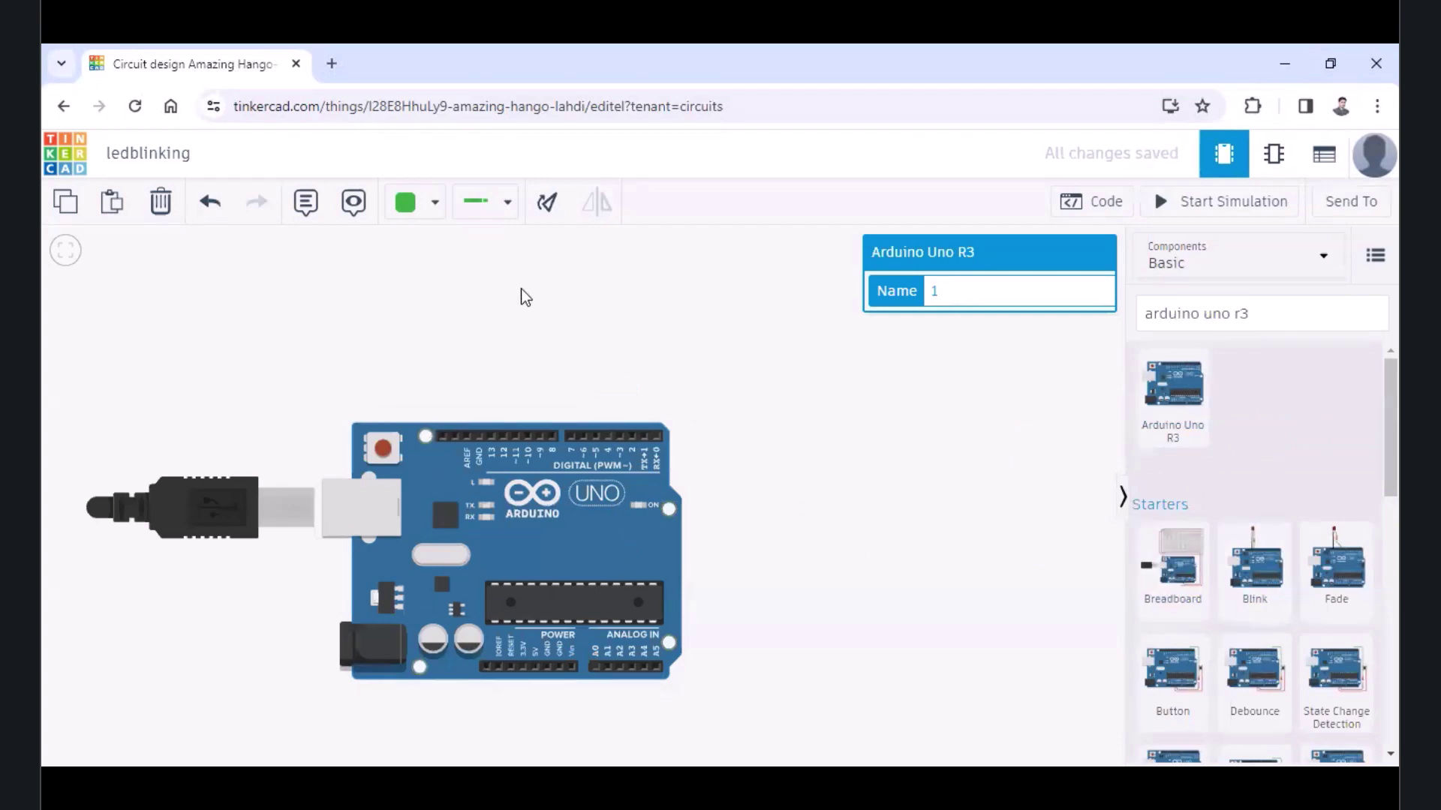
# - Rotate the Arduino Uno R3 through one full turn back to its original orientation, then deselect it
pyautogui.click(547, 203)
pyautogui.click(547, 202)
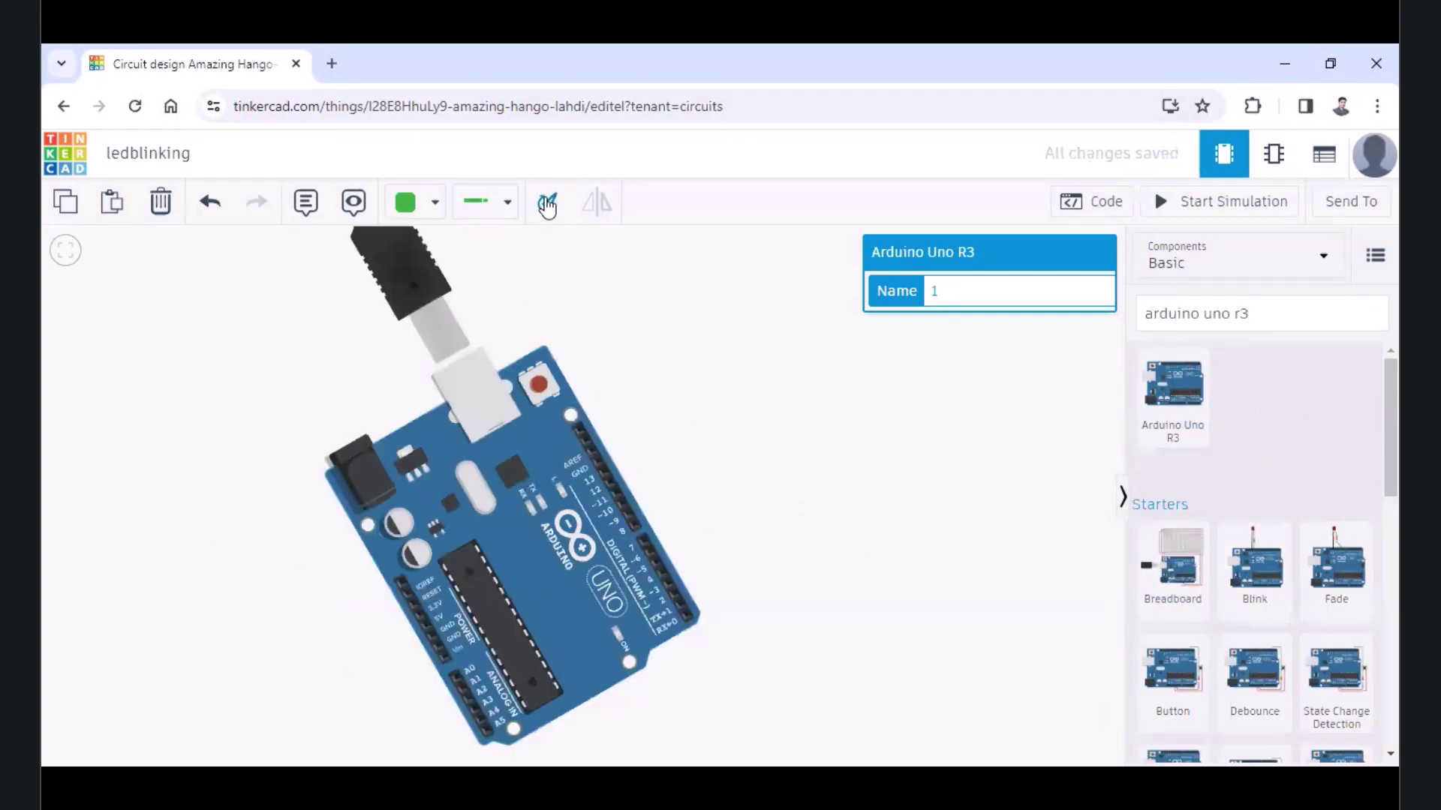
pyautogui.click(547, 205)
pyautogui.click(547, 204)
pyautogui.click(547, 204)
pyautogui.click(547, 204)
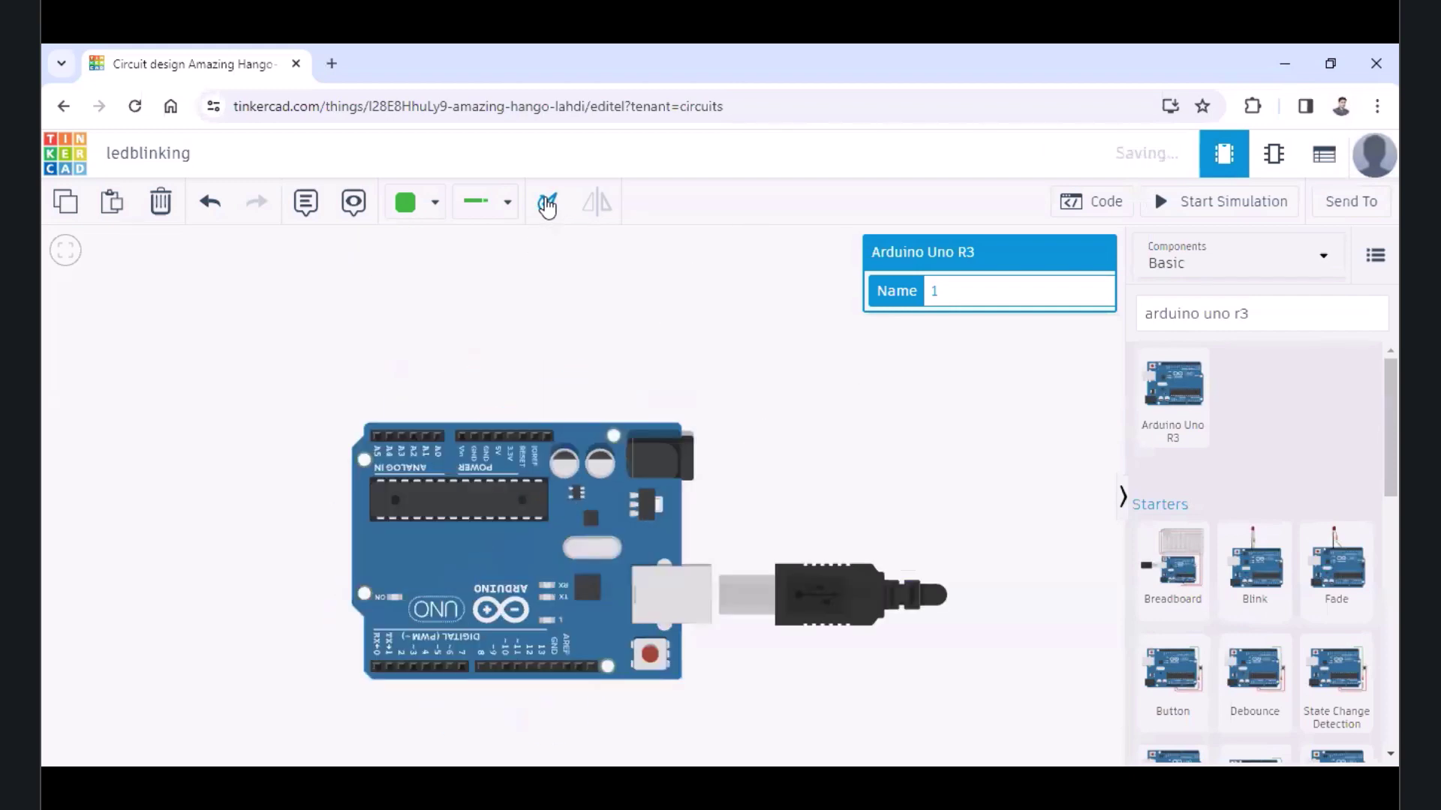
pyautogui.click(547, 204)
pyautogui.click(547, 204)
pyautogui.click(547, 204)
pyautogui.click(547, 204)
pyautogui.click(547, 204)
pyautogui.click(547, 204)
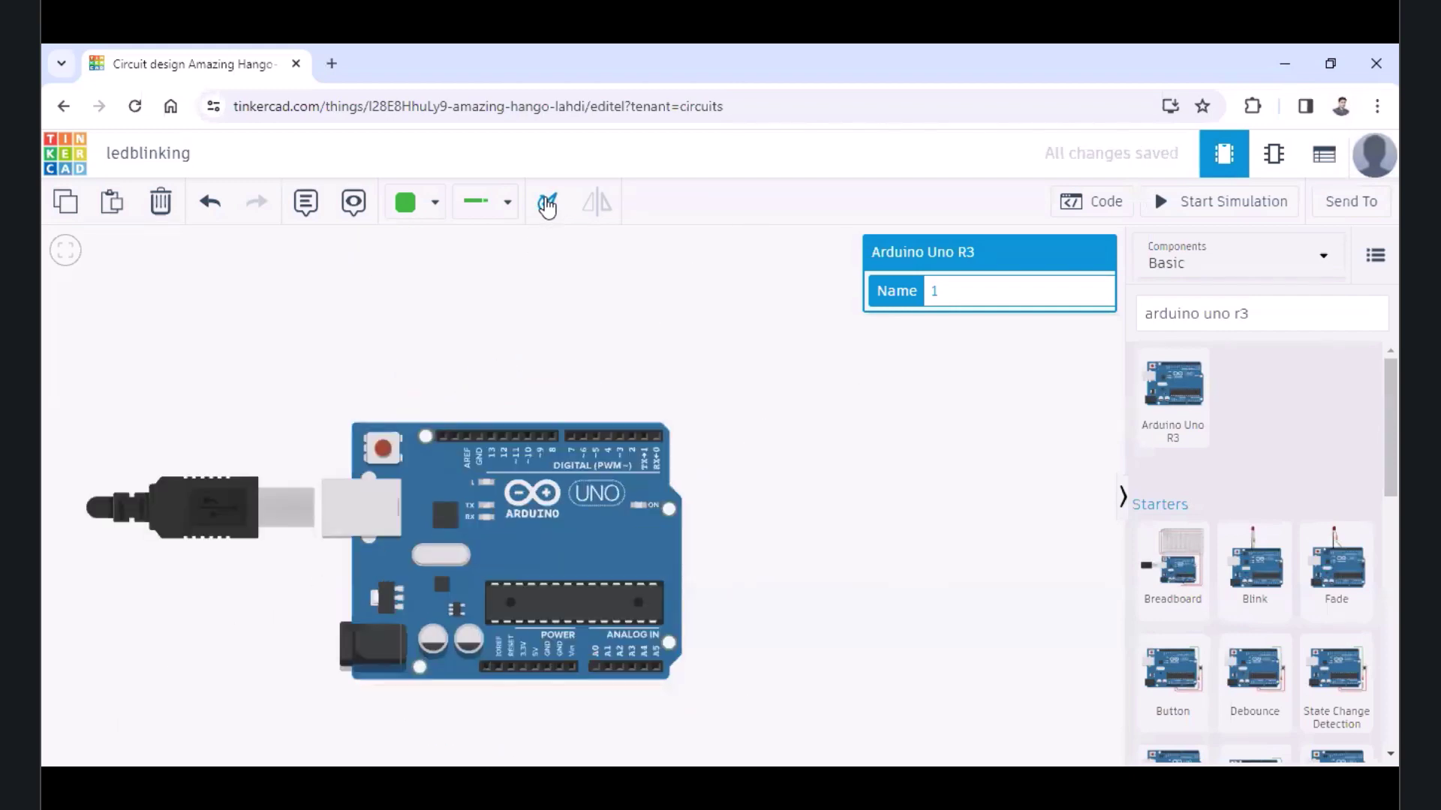
pyautogui.click(943, 426)
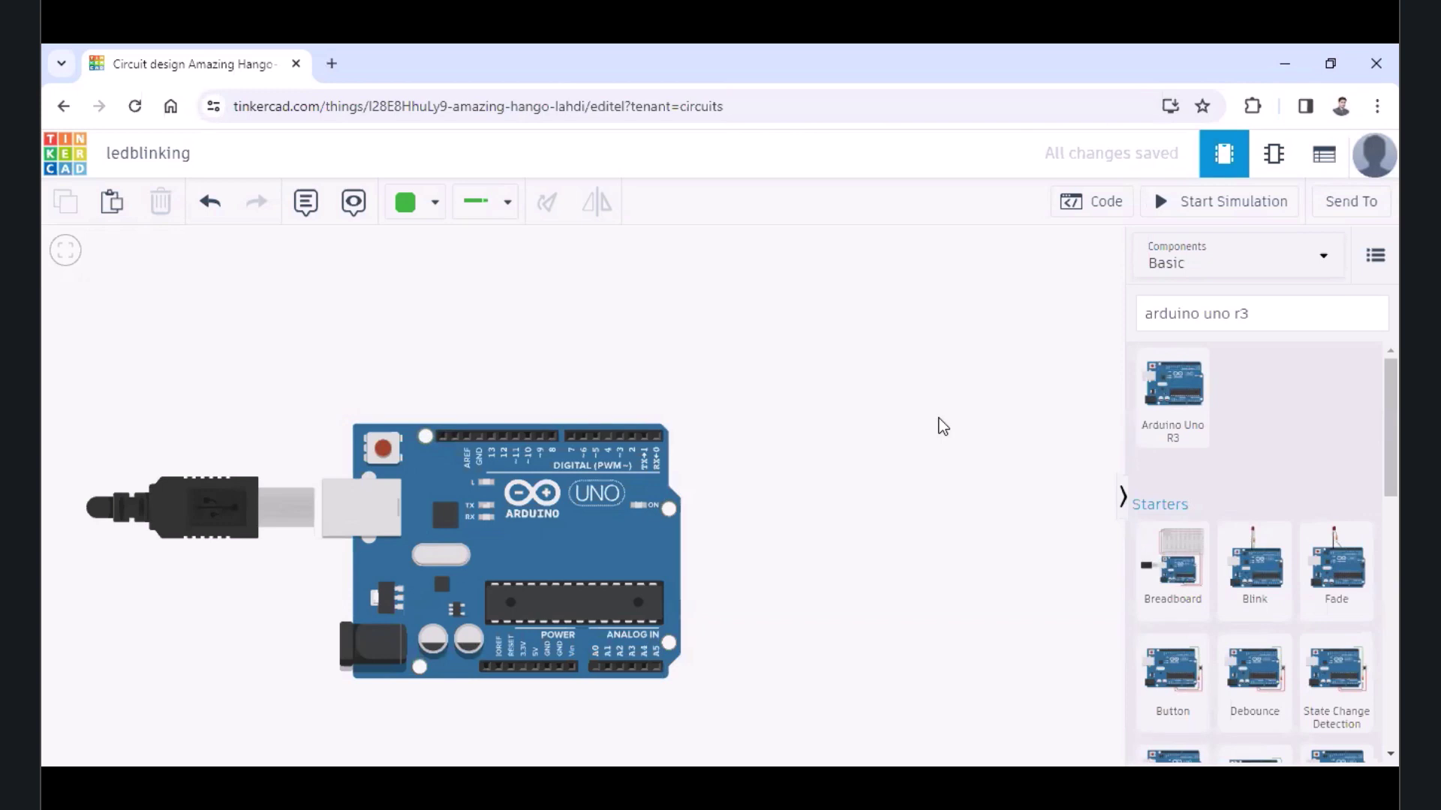
# - Search the components for led and place a red LED above the Arduino board's digital pins
pyautogui.moveTo(1286, 321); pyautogui.dragTo(1172, 321)
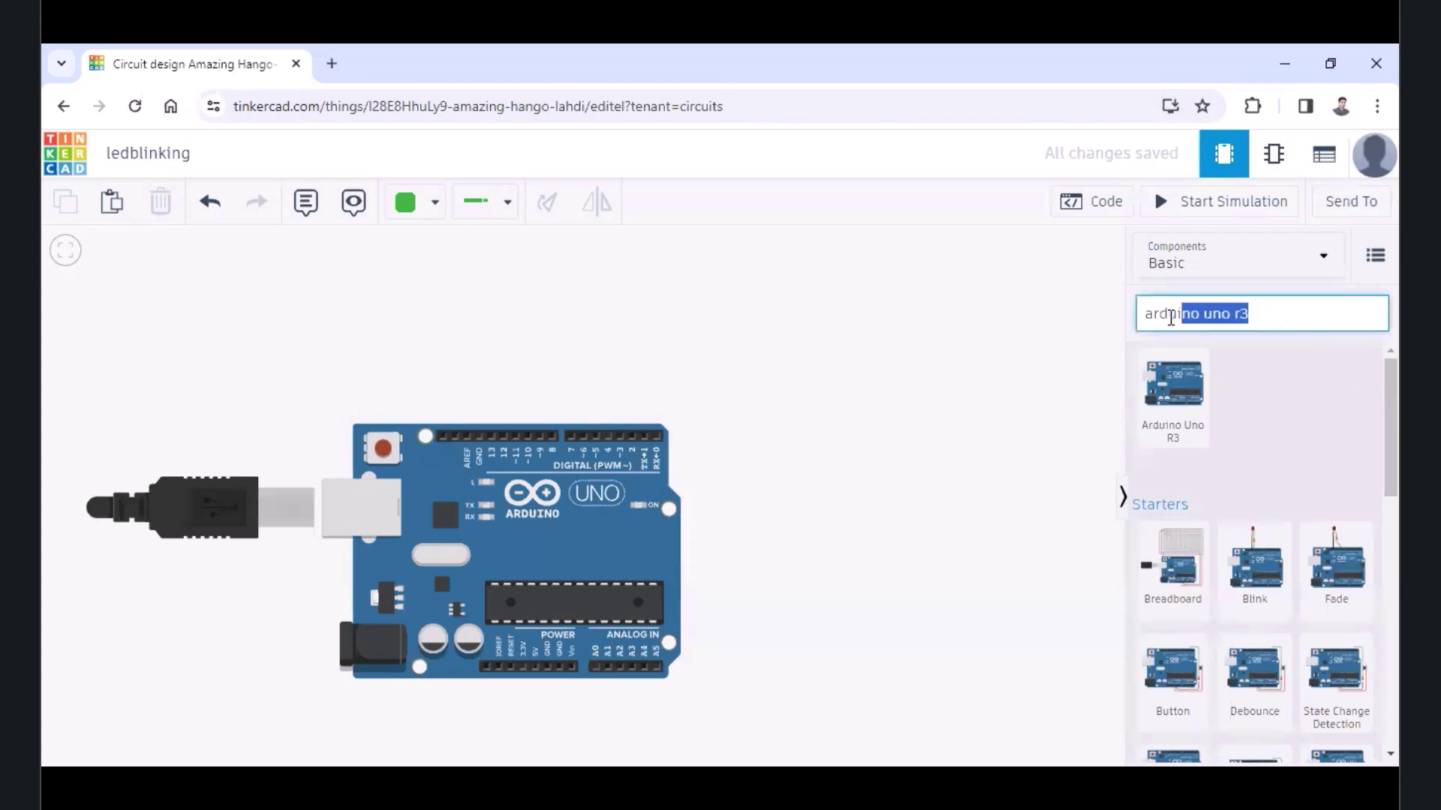
pyautogui.click(1119, 328)
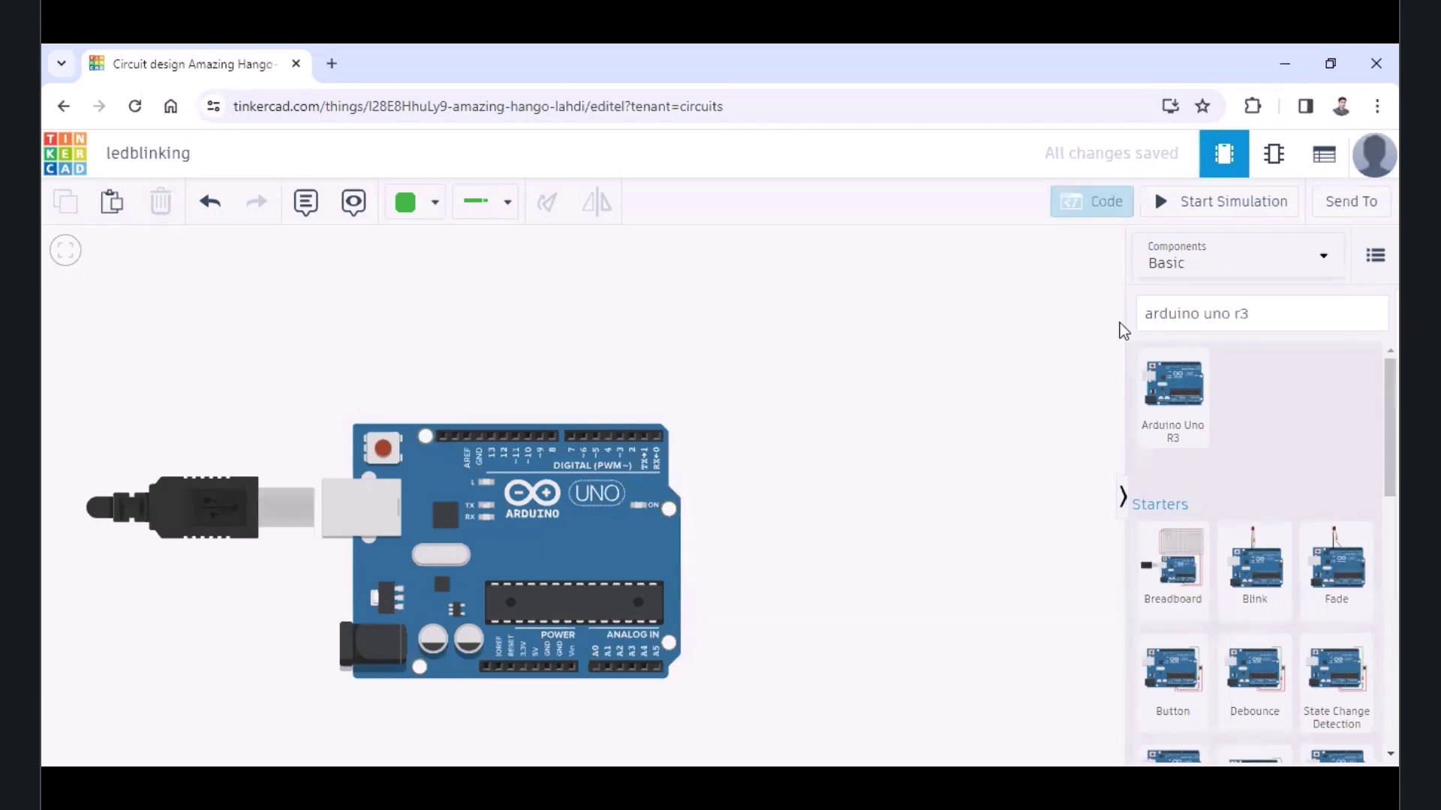
pyautogui.tripleClick(1280, 313)
pyautogui.click(1280, 313)
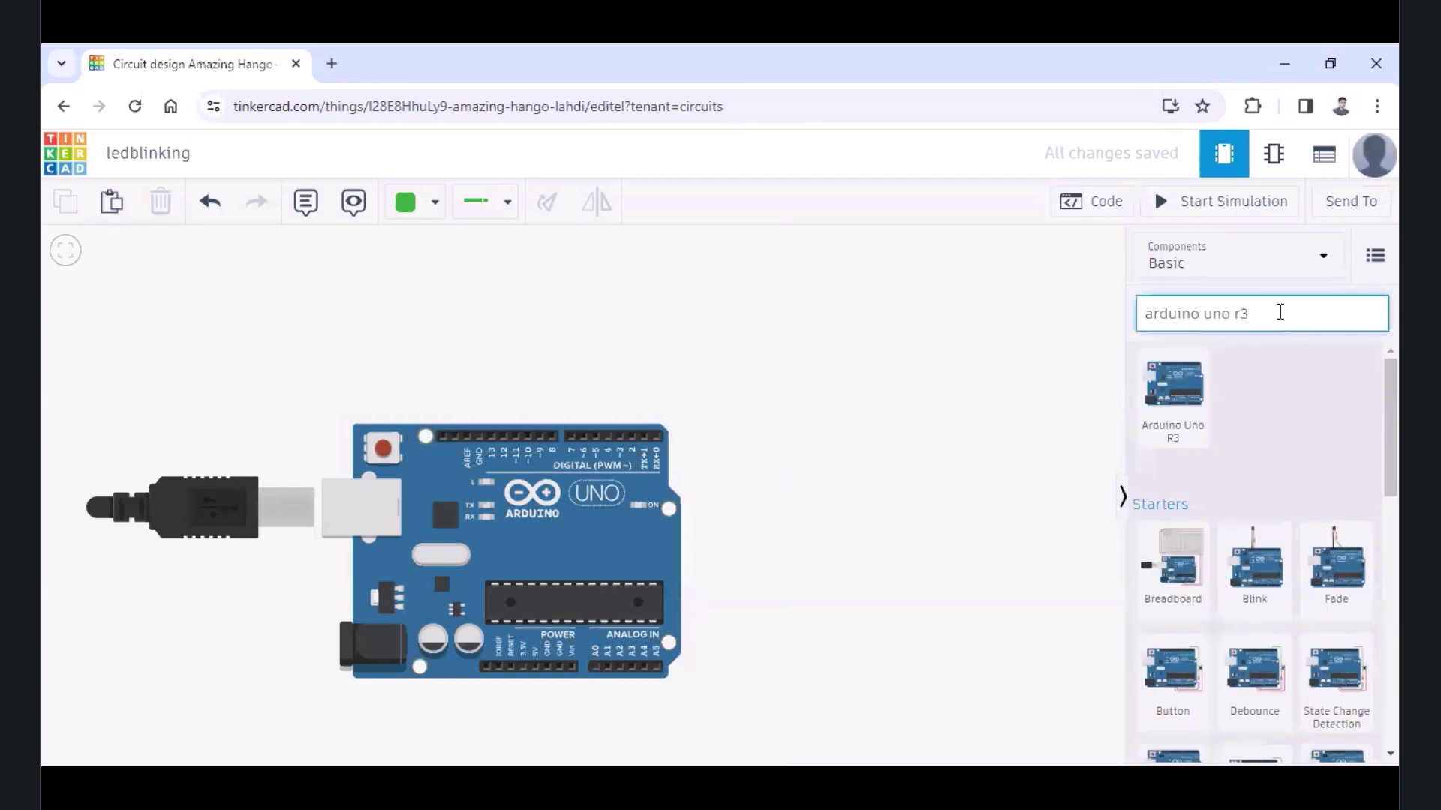
pyautogui.press('BackSpace')
pyautogui.press('BackSpace')
pyautogui.press('BackSpace')
pyautogui.press('BackSpace')
pyautogui.press('BackSpace')
pyautogui.press('BackSpace')
pyautogui.press('BackSpace')
pyautogui.press('BackSpace')
pyautogui.press('BackSpace')
pyautogui.press('BackSpace')
pyautogui.press('BackSpace')
pyautogui.press('BackSpace')
pyautogui.press('BackSpace')
pyautogui.press('BackSpace')
pyautogui.write('led')
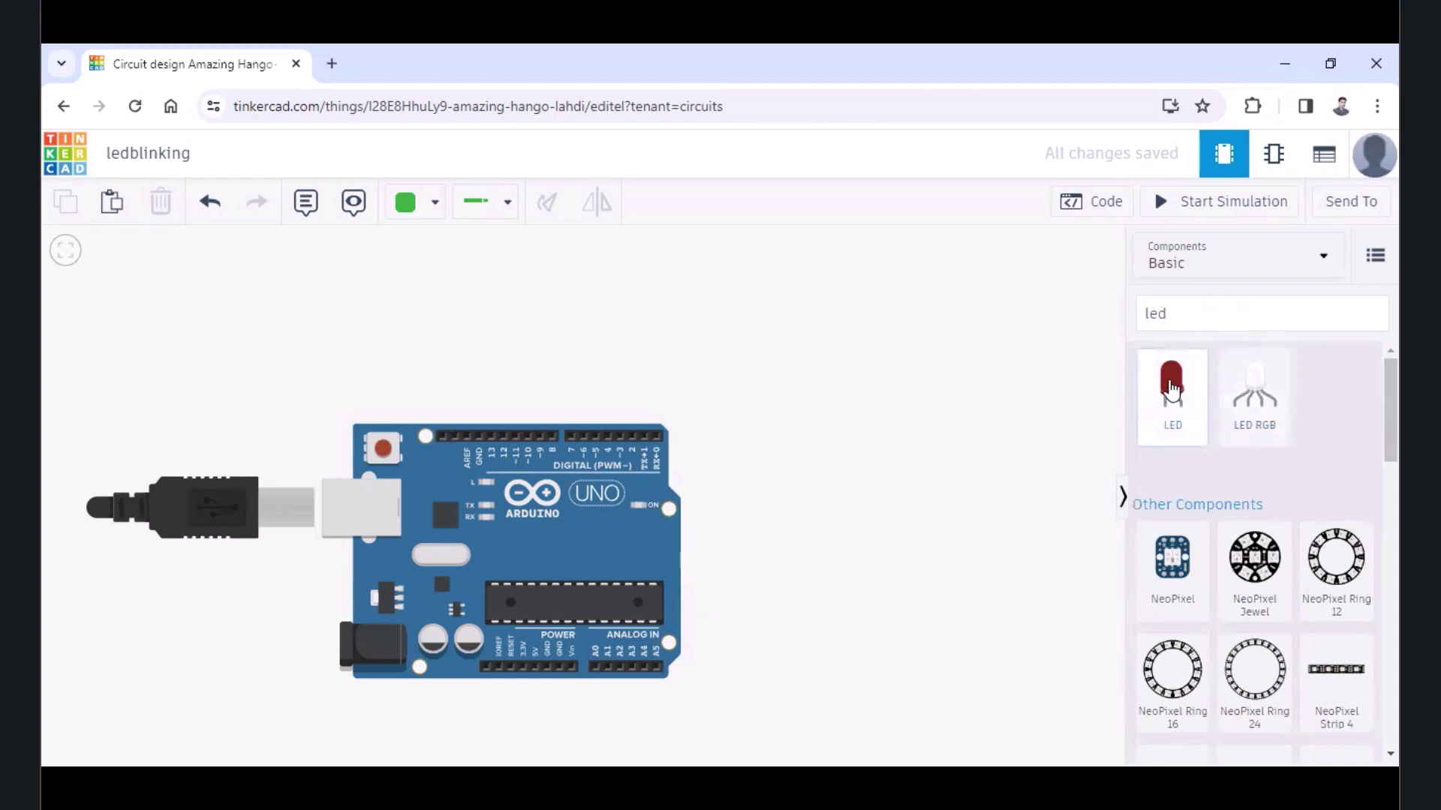
pyautogui.moveTo(1173, 405); pyautogui.dragTo(710, 319)
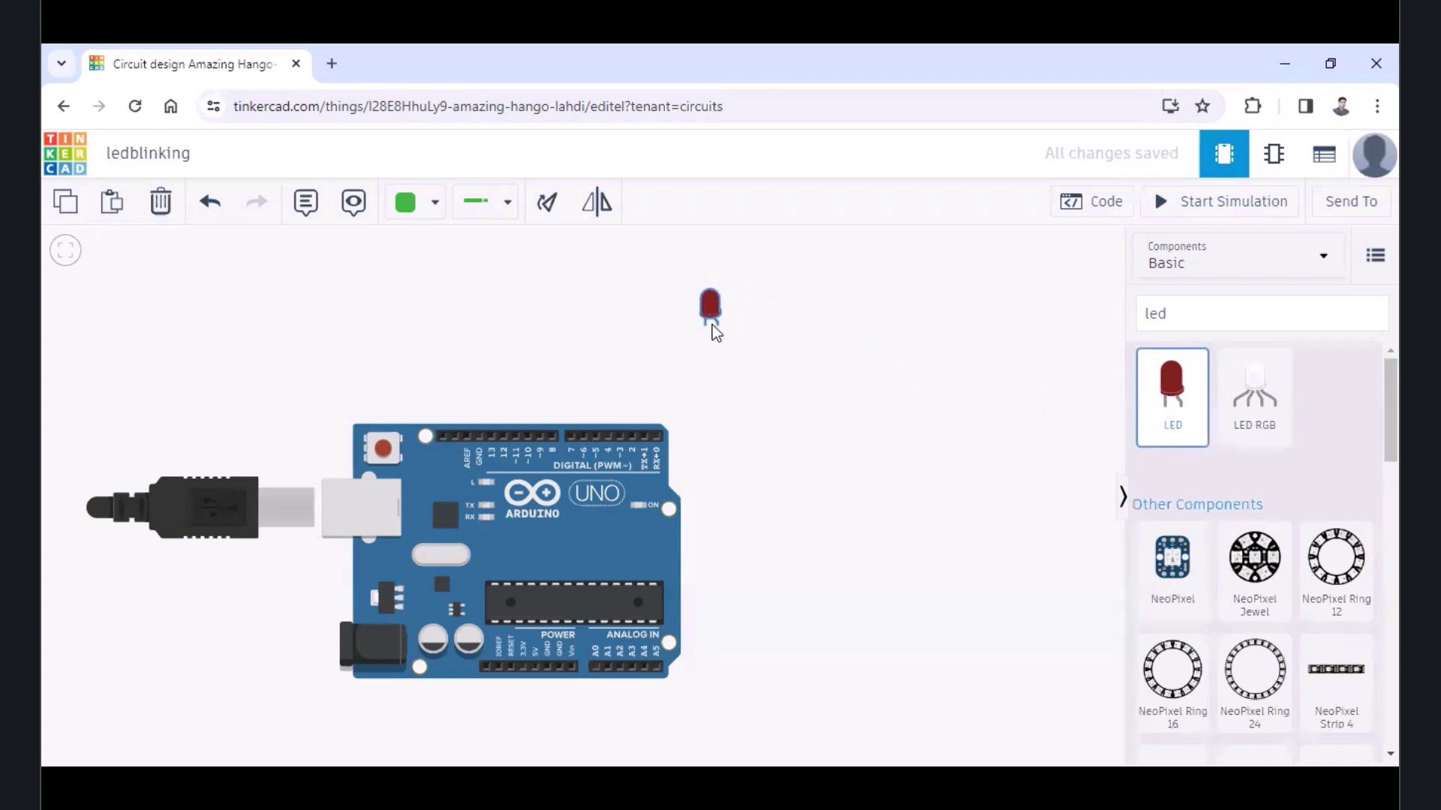
pyautogui.click(972, 512)
# - Search the components for resistor and place a Resistor beside the LED, slightly lower and to its right
pyautogui.click(1244, 315)
pyautogui.doubleClick(1244, 315)
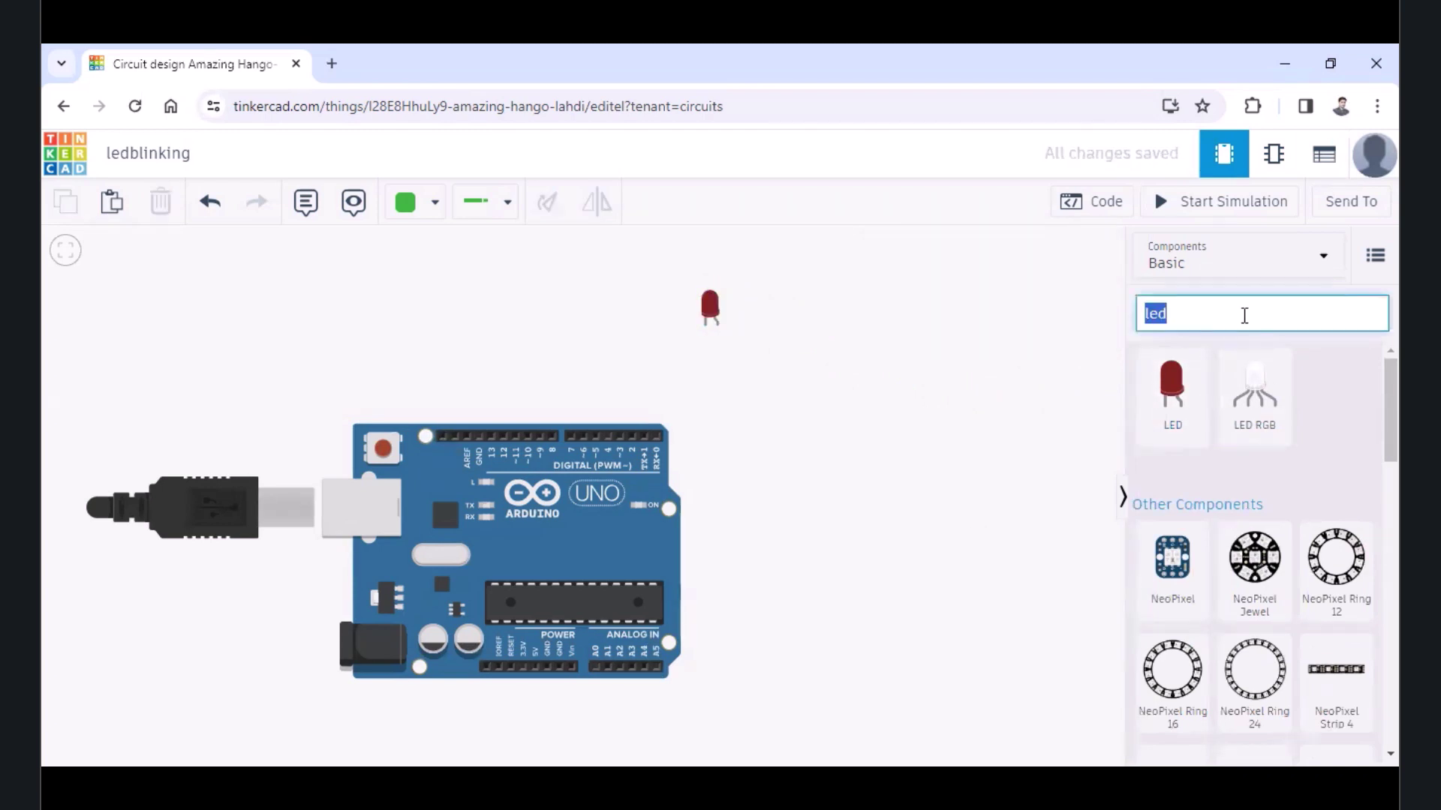
pyautogui.press('BackSpace')
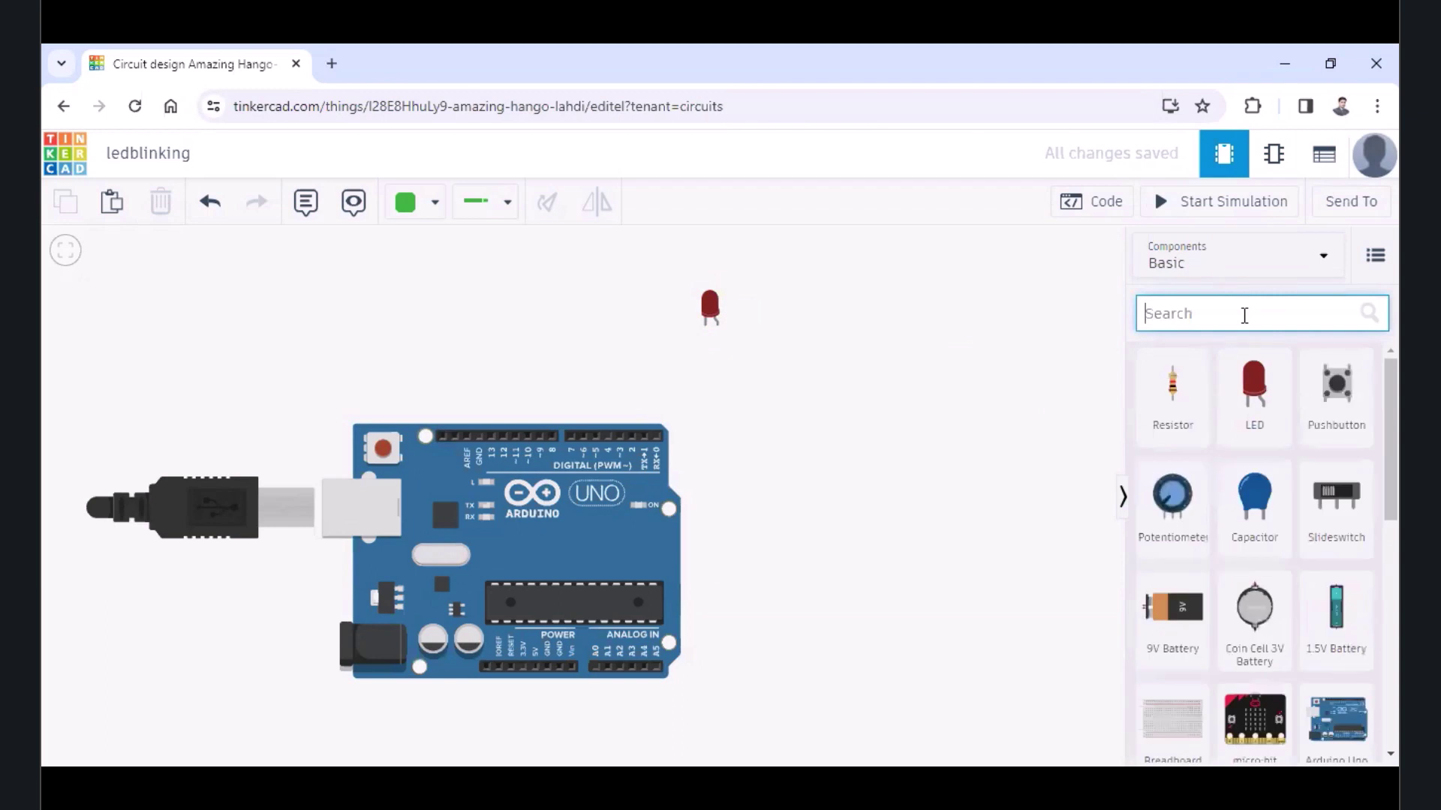
pyautogui.write('rws')
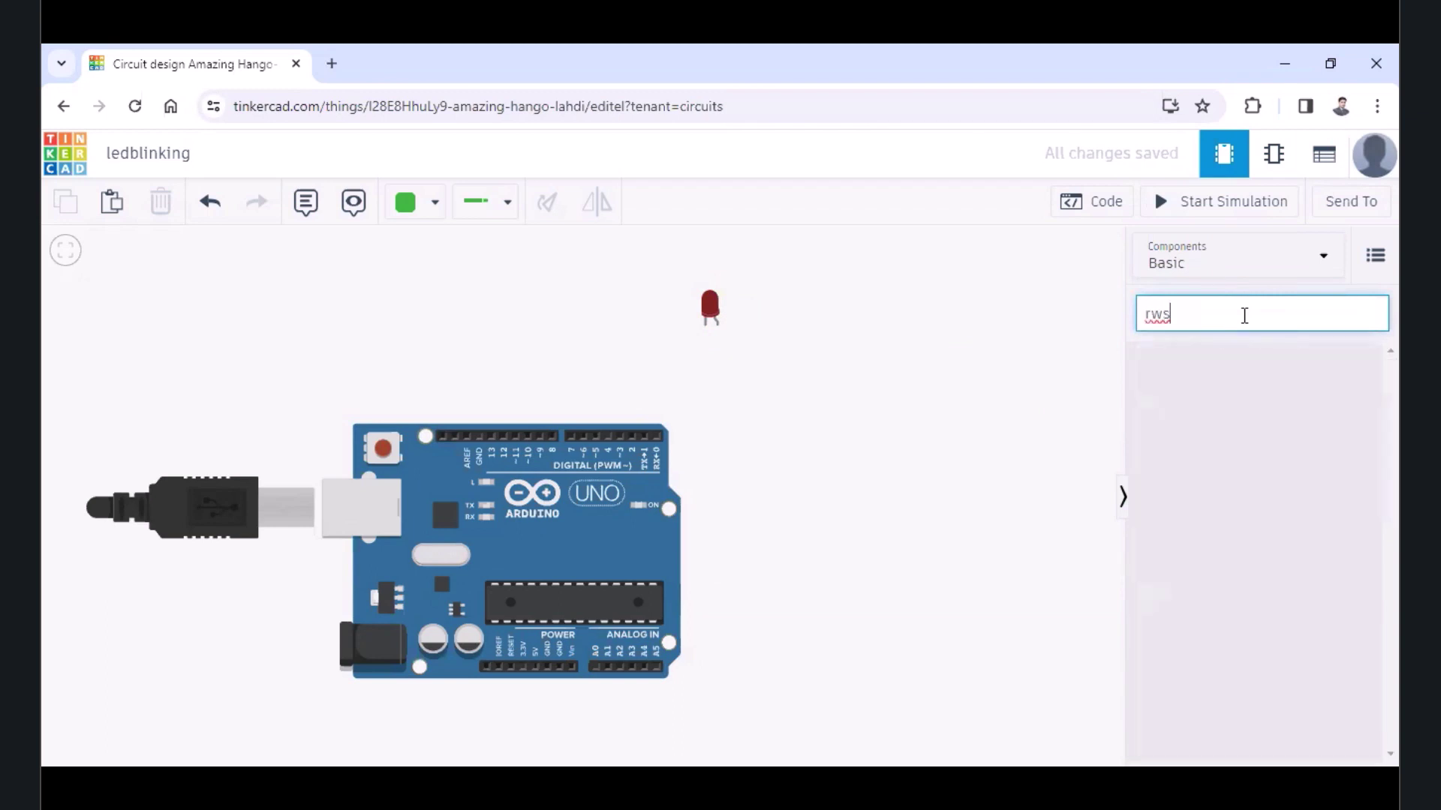
pyautogui.press('BackSpace')
pyautogui.press('BackSpace')
pyautogui.write('esistor')
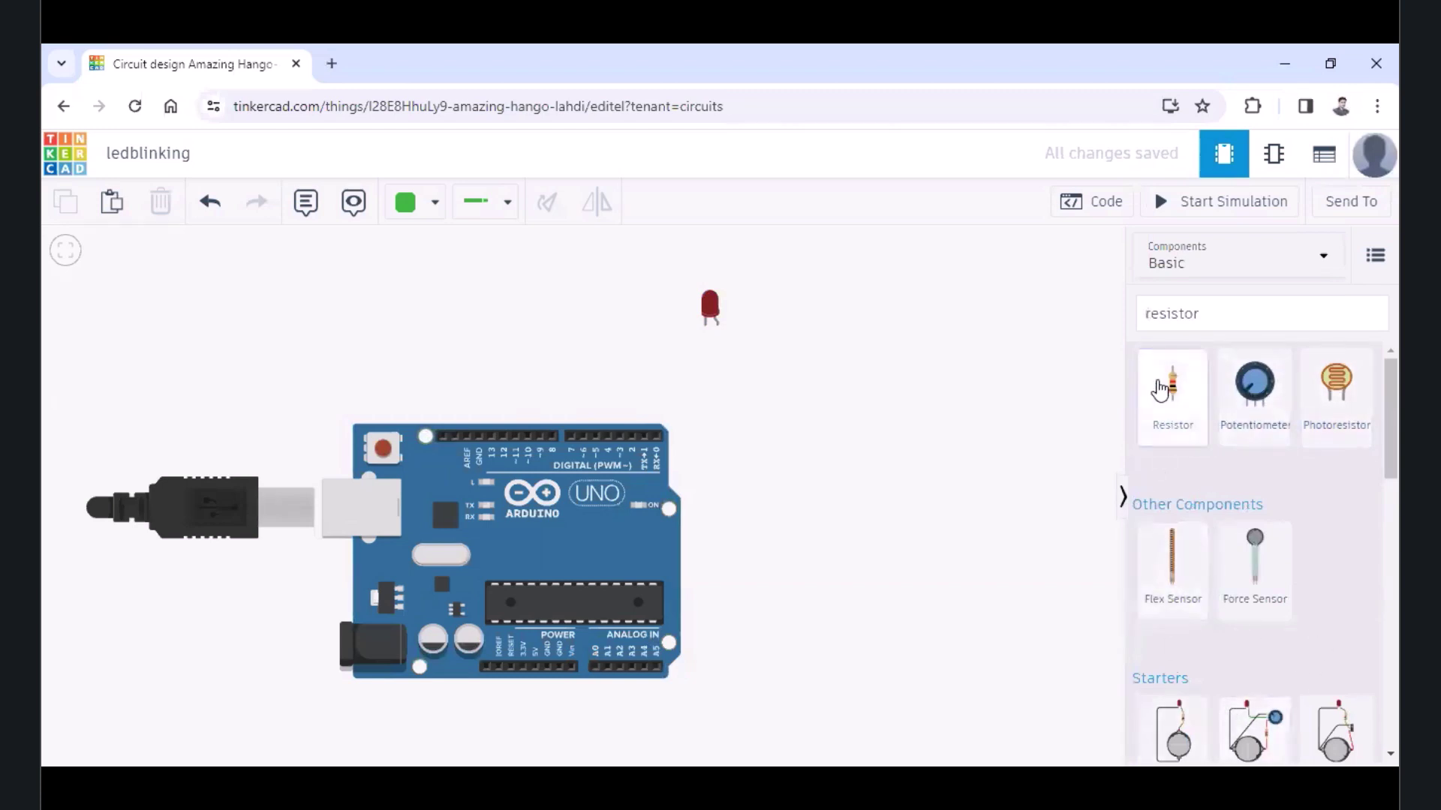
pyautogui.moveTo(1162, 389); pyautogui.dragTo(997, 416)
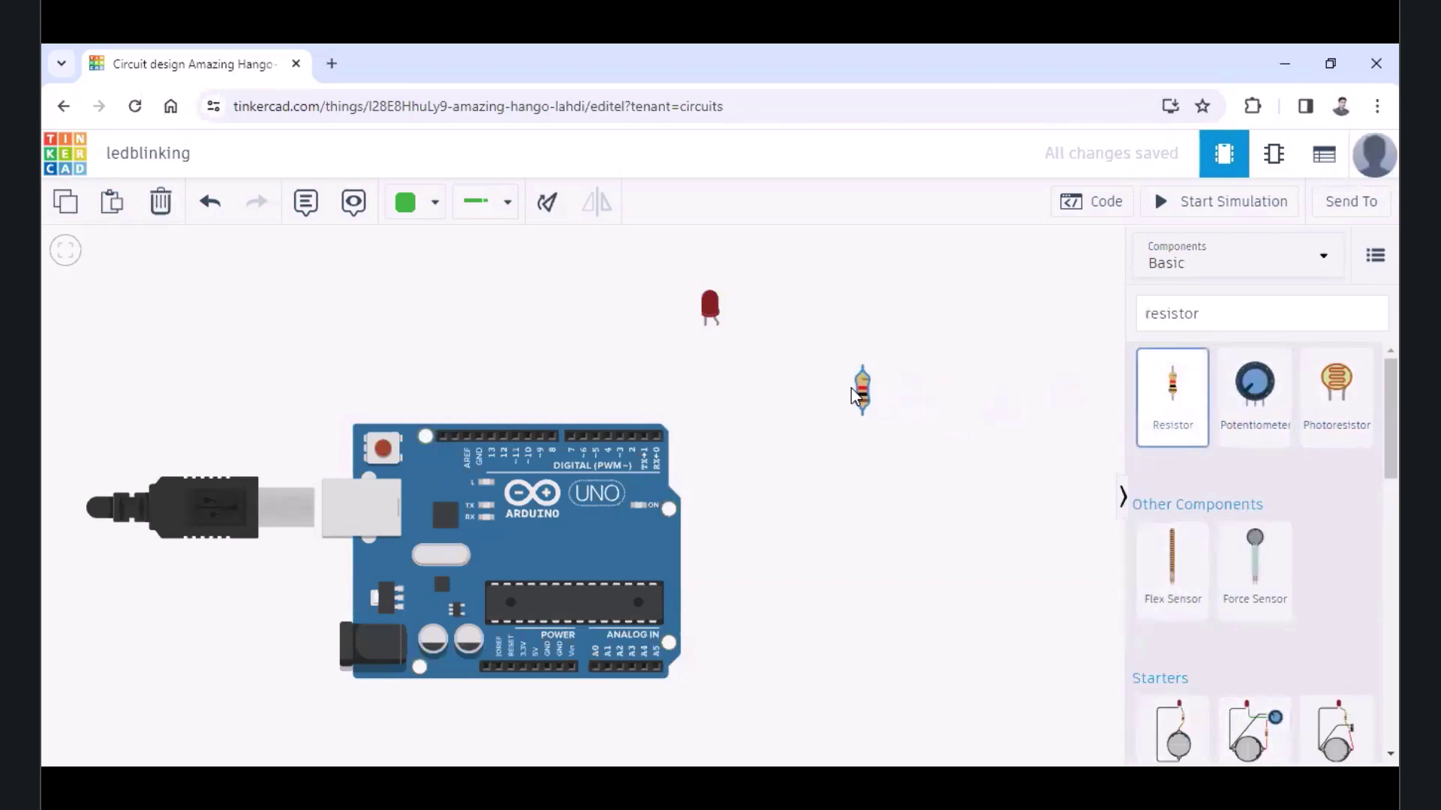
pyautogui.moveTo(793, 377); pyautogui.dragTo(790, 385)
pyautogui.click(1090, 428)
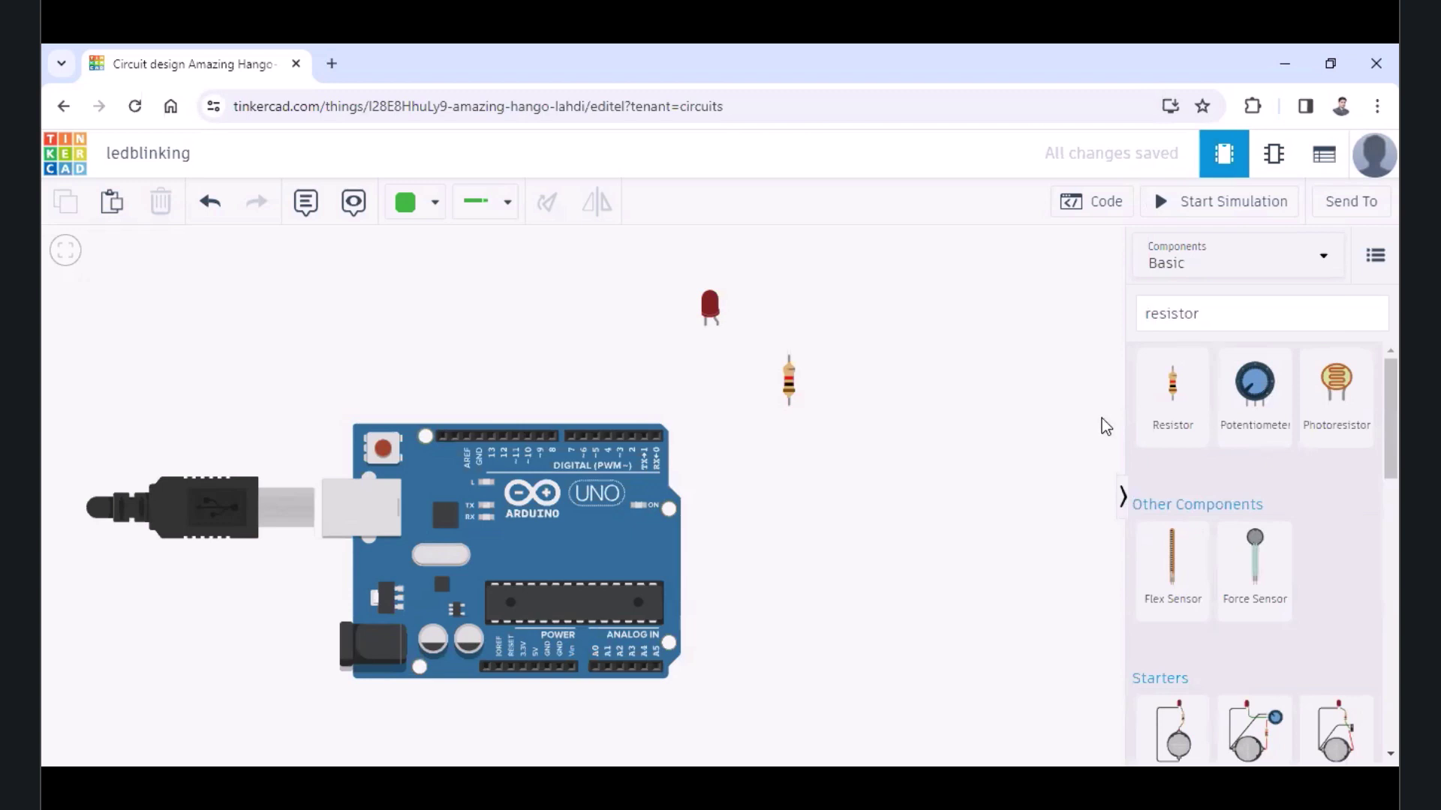
# - Check the properties of the LED and the resistor, then leave both deselected
pyautogui.click(709, 304)
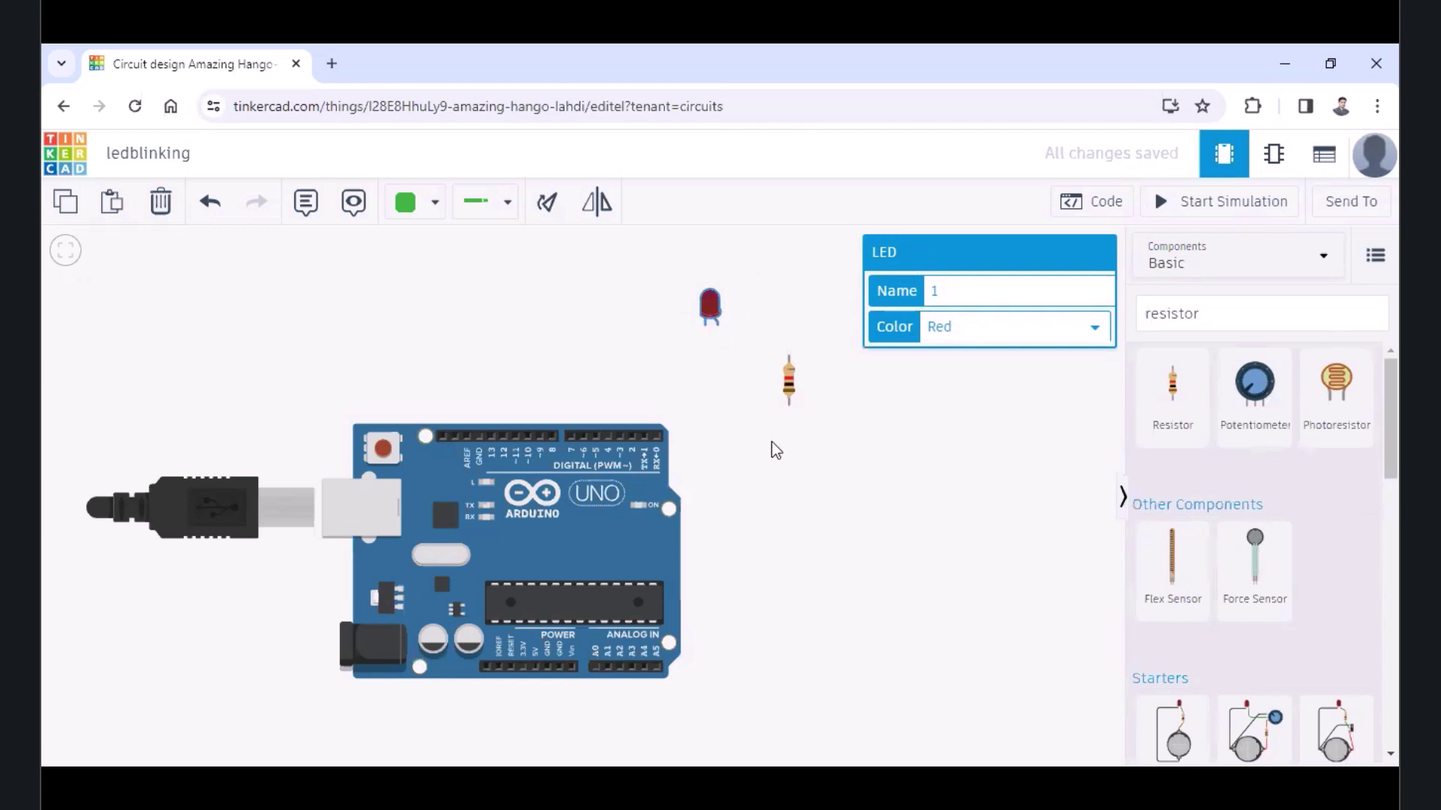
pyautogui.click(789, 383)
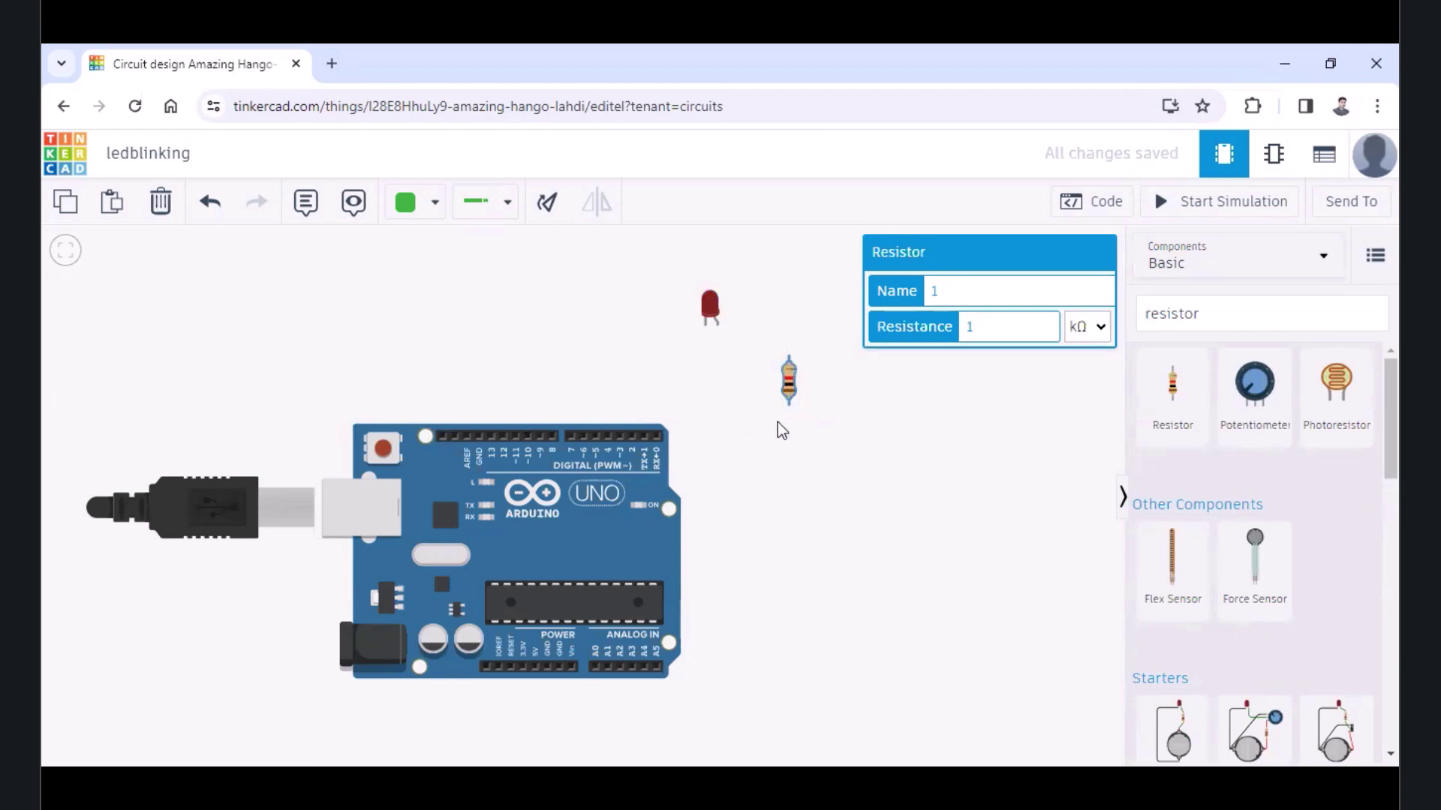
pyautogui.click(887, 486)
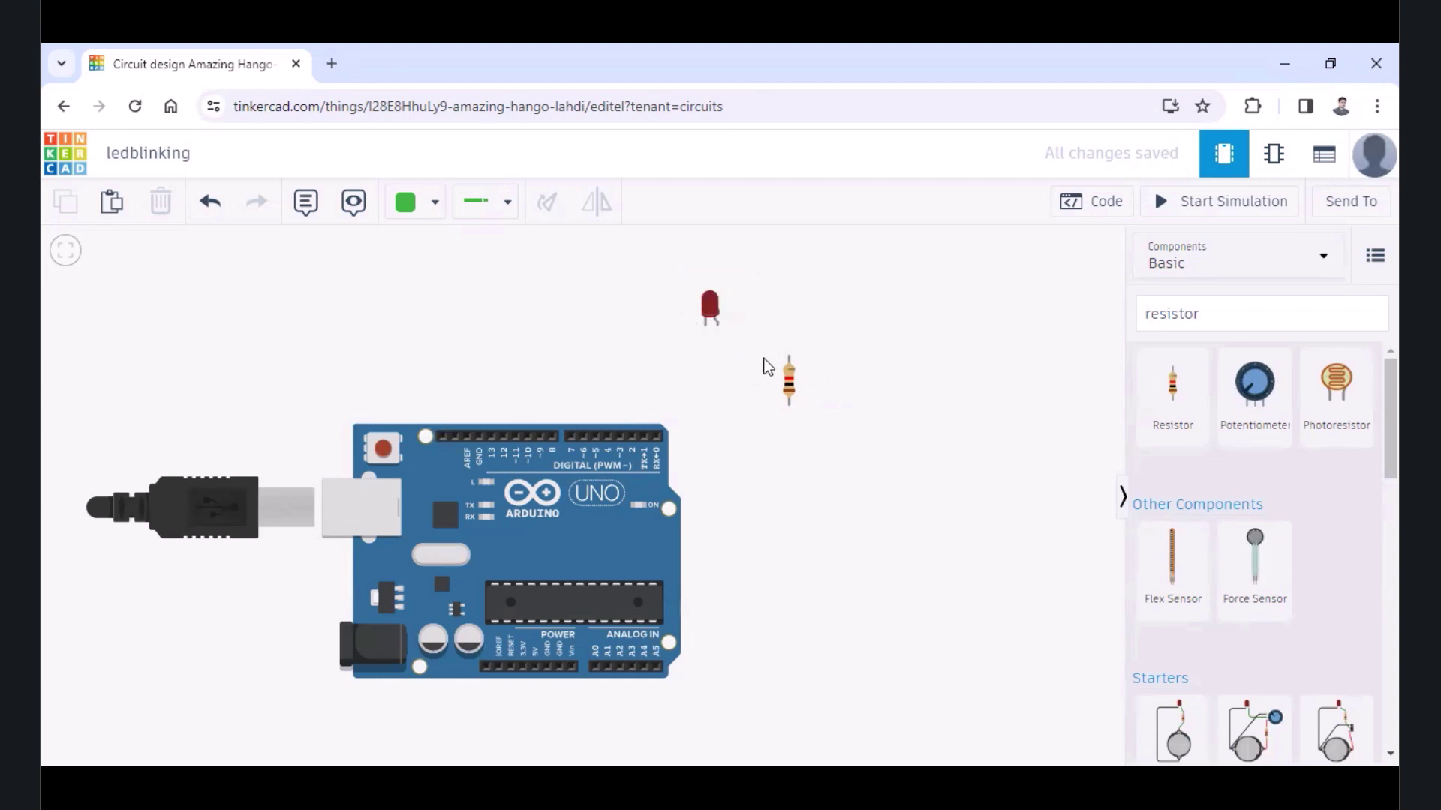
# - Wire the LED's right leg to the resistor's upper terminal, and the resistor's lower terminal to Arduino pin D4 with a square bend
pyautogui.click(718, 330)
pyautogui.click(787, 356)
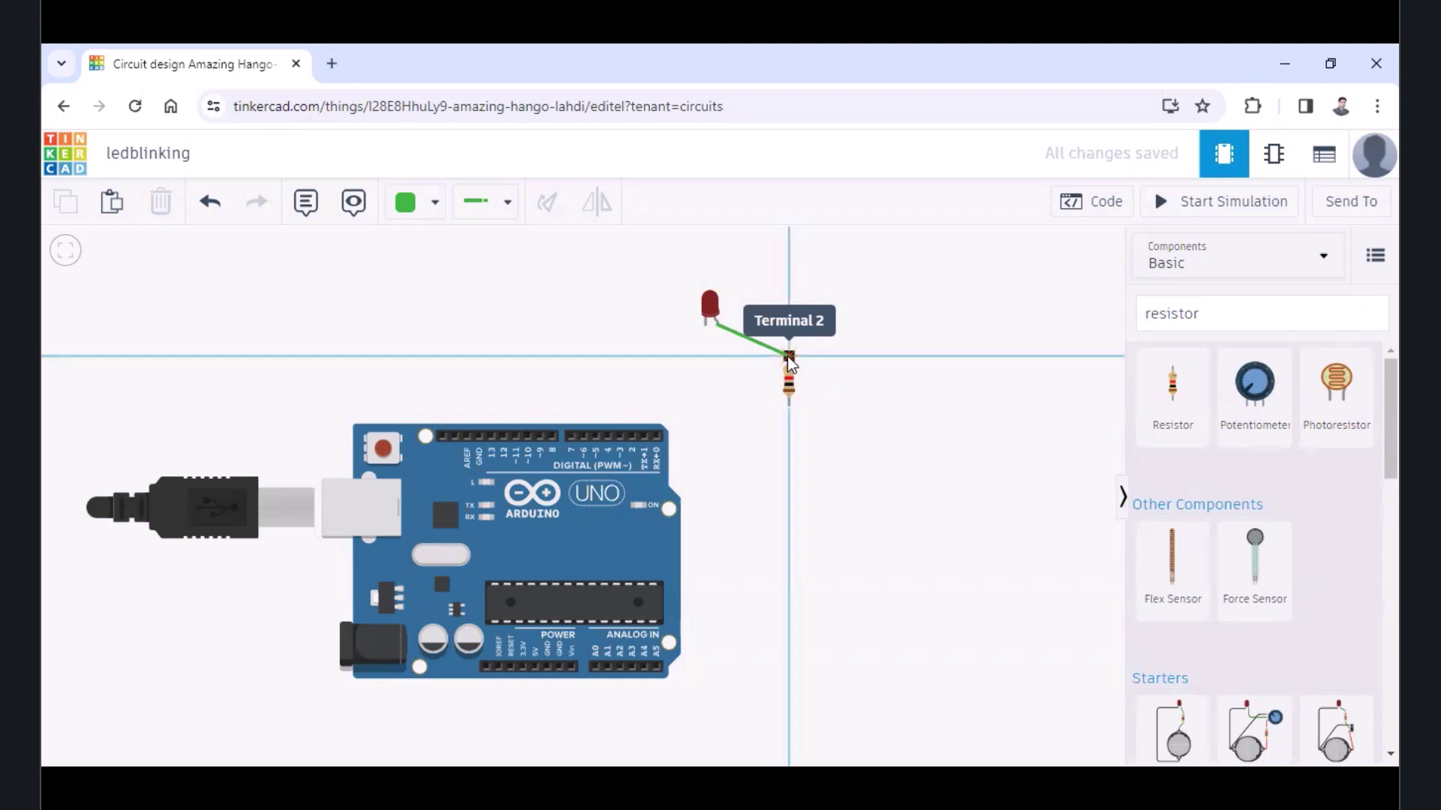
pyautogui.click(789, 405)
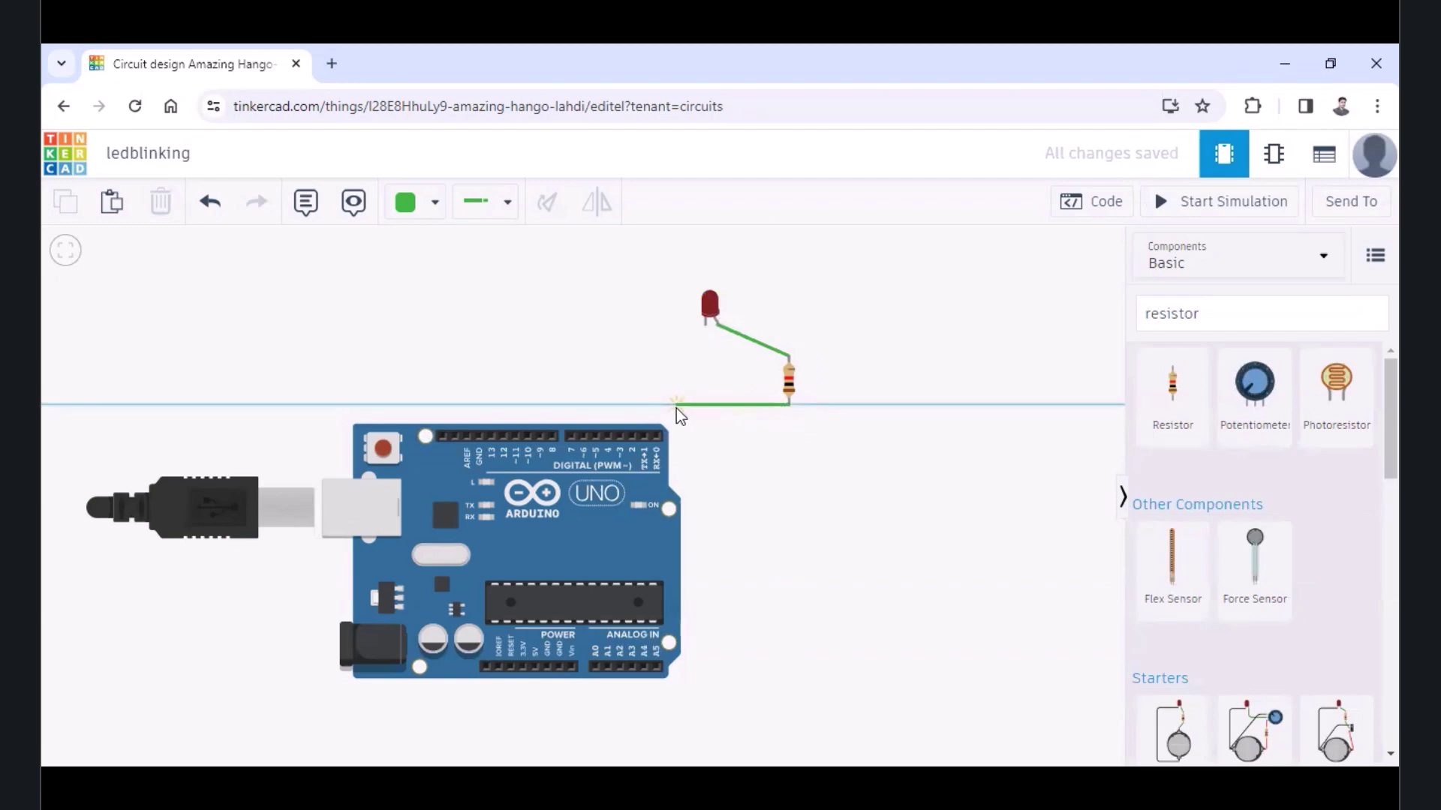
pyautogui.click(609, 403)
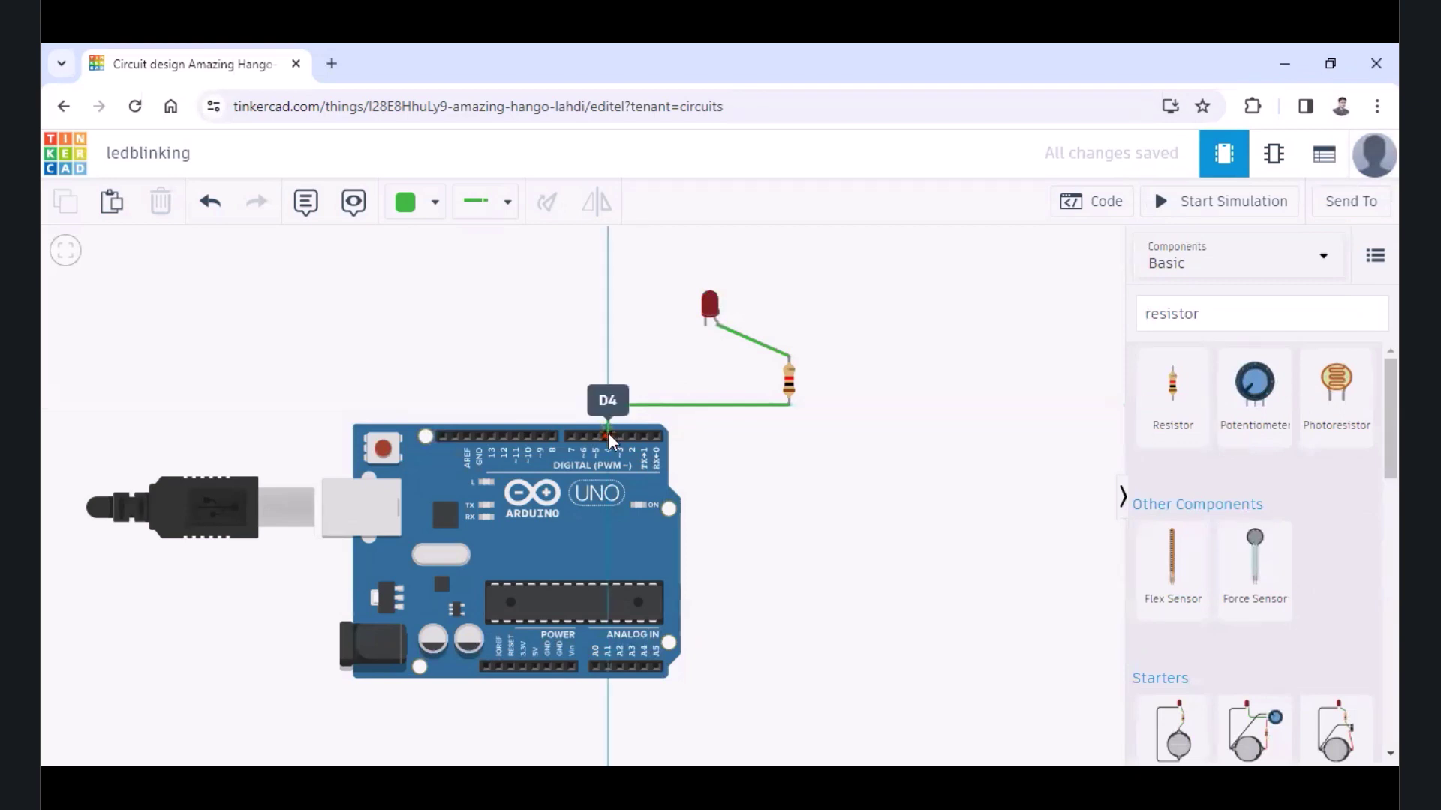
pyautogui.click(609, 434)
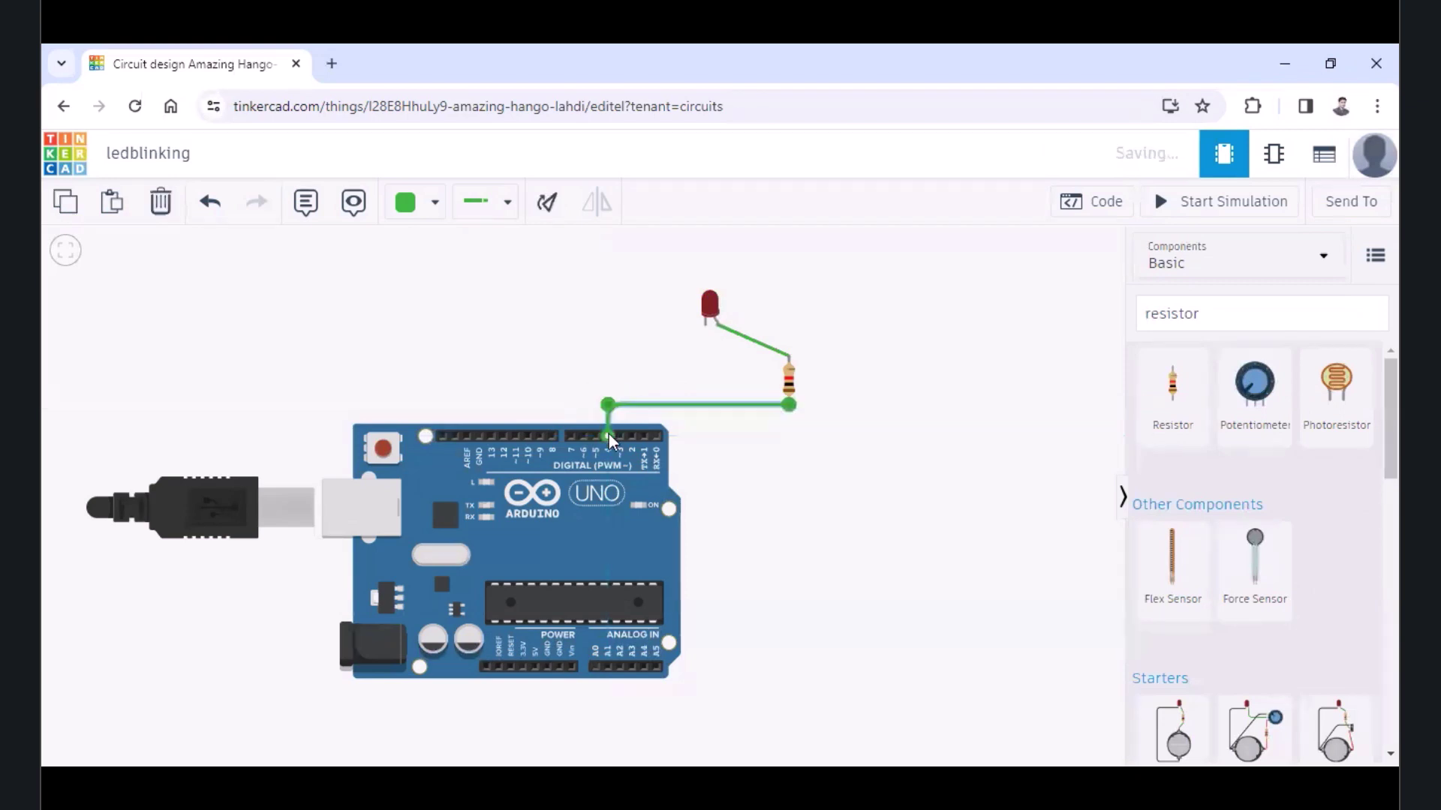
# - Wire the LED's left leg to the Arduino's GND pin beside pin 13, bending the wire above the board
pyautogui.click(706, 326)
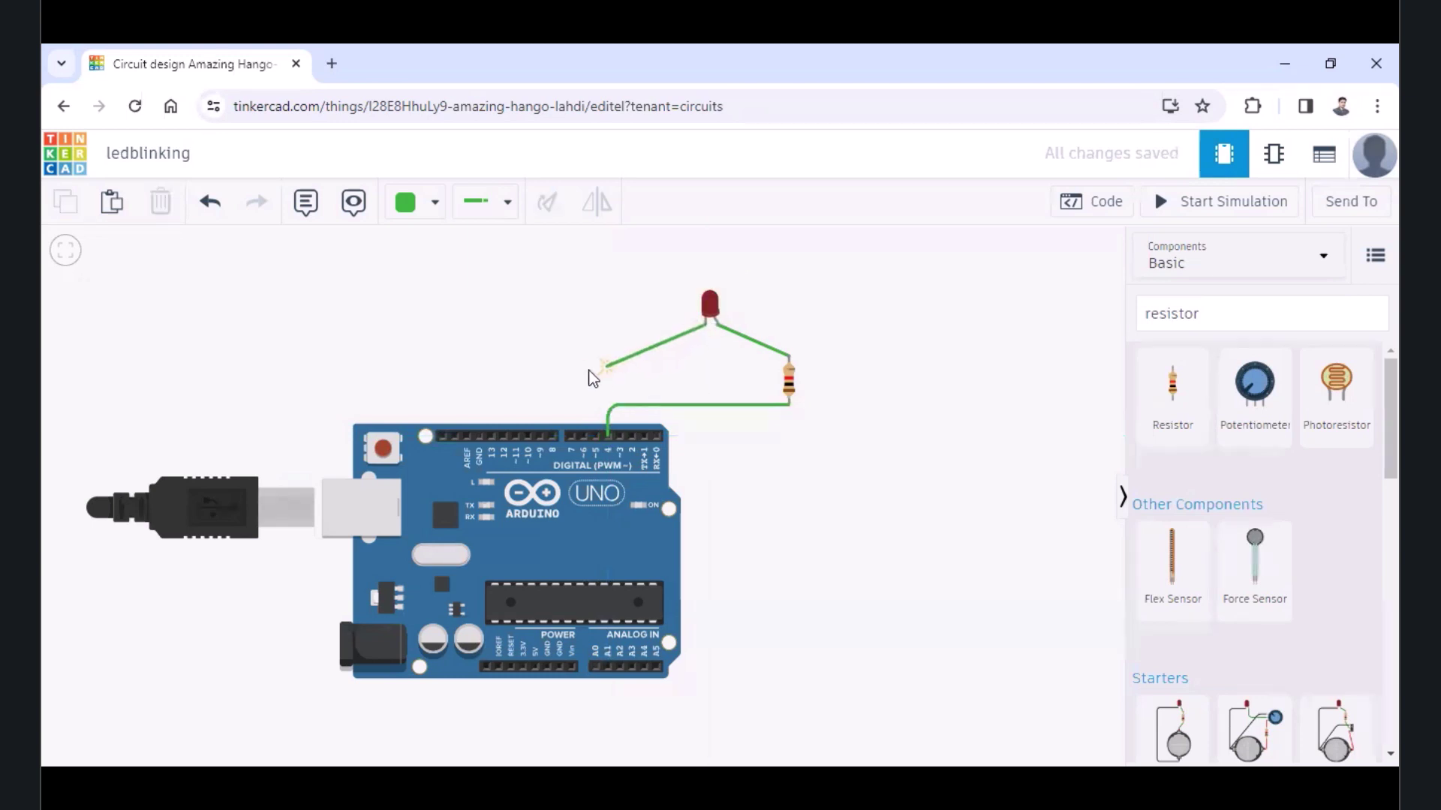
pyautogui.click(704, 368)
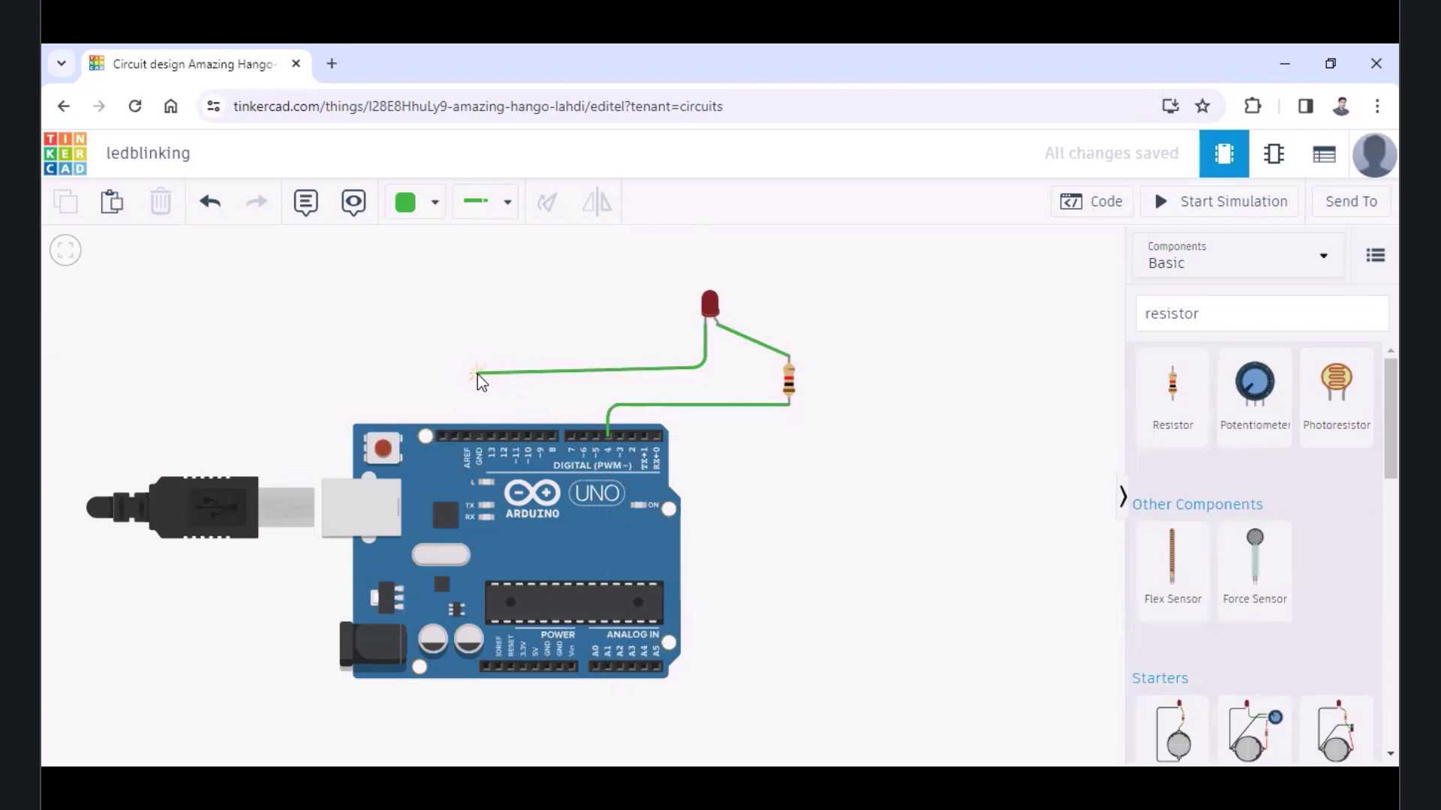
pyautogui.click(478, 373)
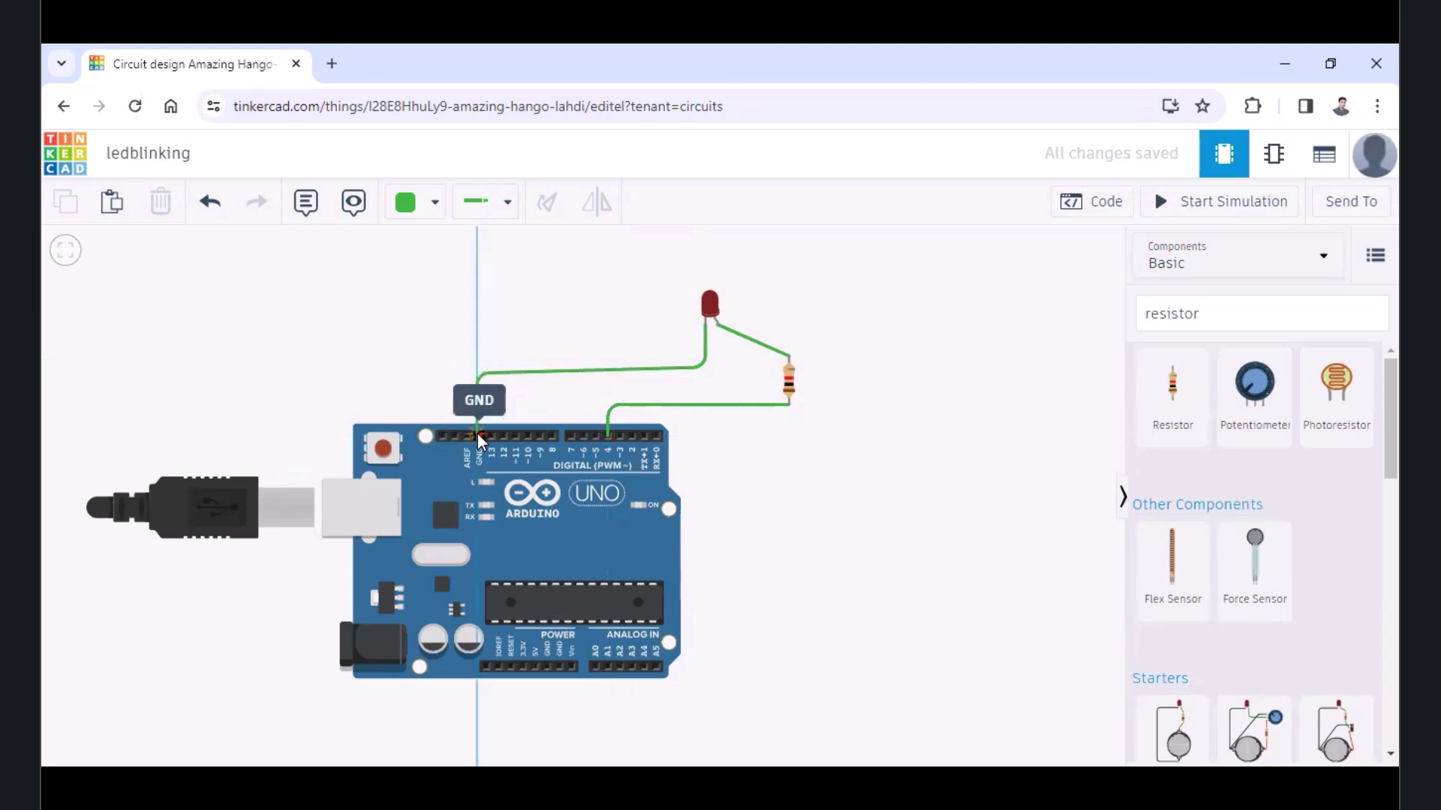
pyautogui.click(477, 433)
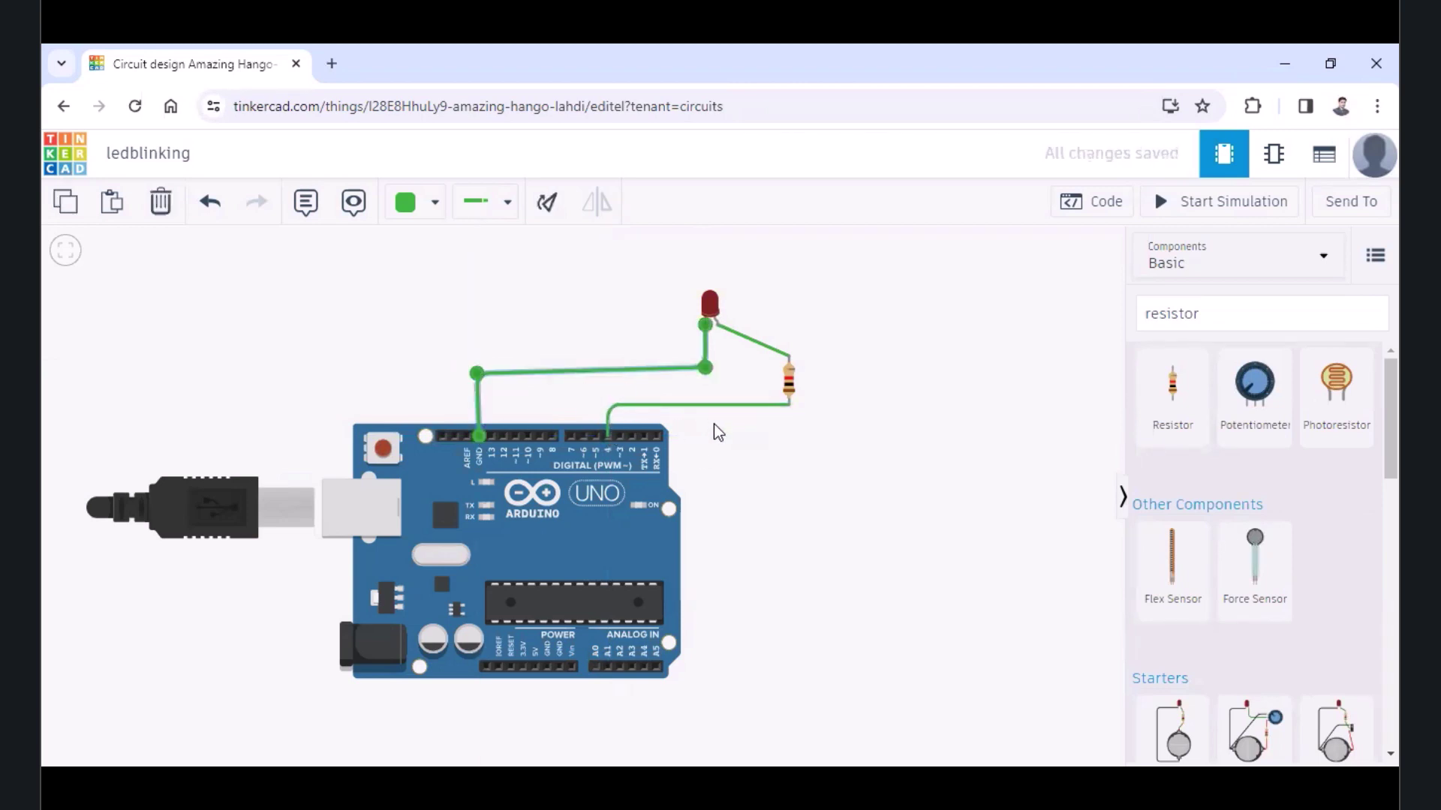
# - Color the resistor-to-D4 wire and the LED-to-resistor wire Red, then deselect
pyautogui.click(710, 406)
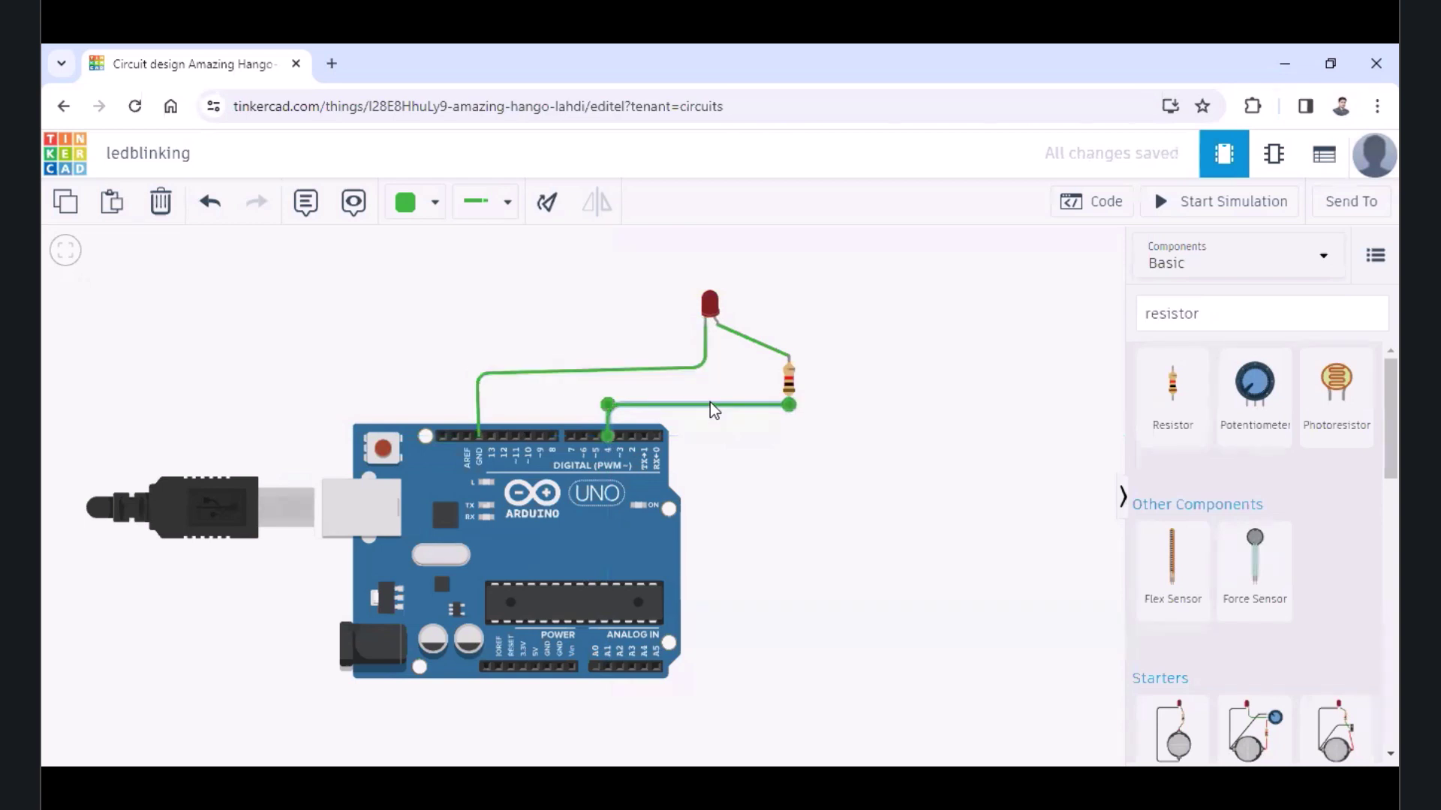
pyautogui.click(435, 202)
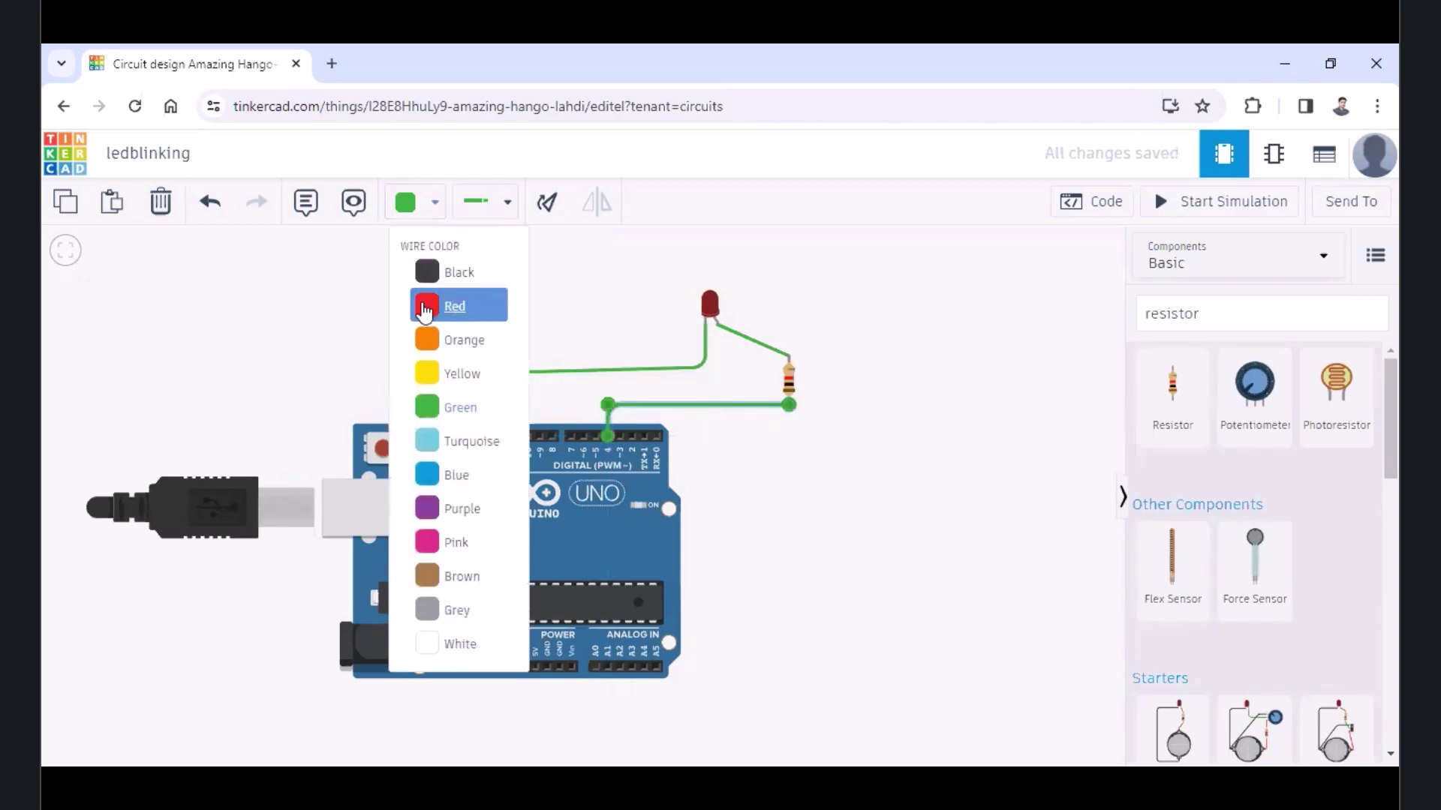
pyautogui.click(427, 302)
pyautogui.click(762, 350)
pyautogui.click(435, 202)
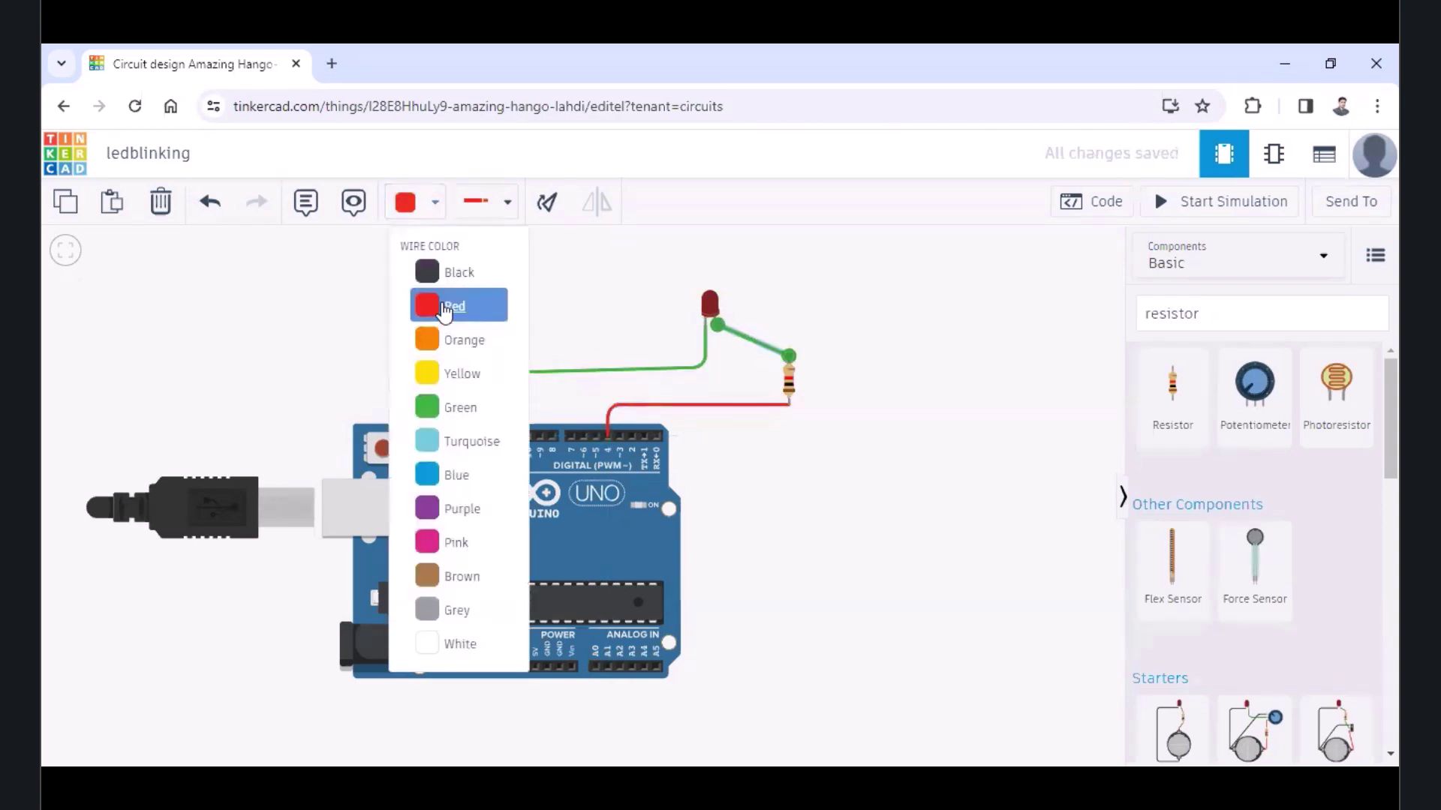
pyautogui.click(444, 307)
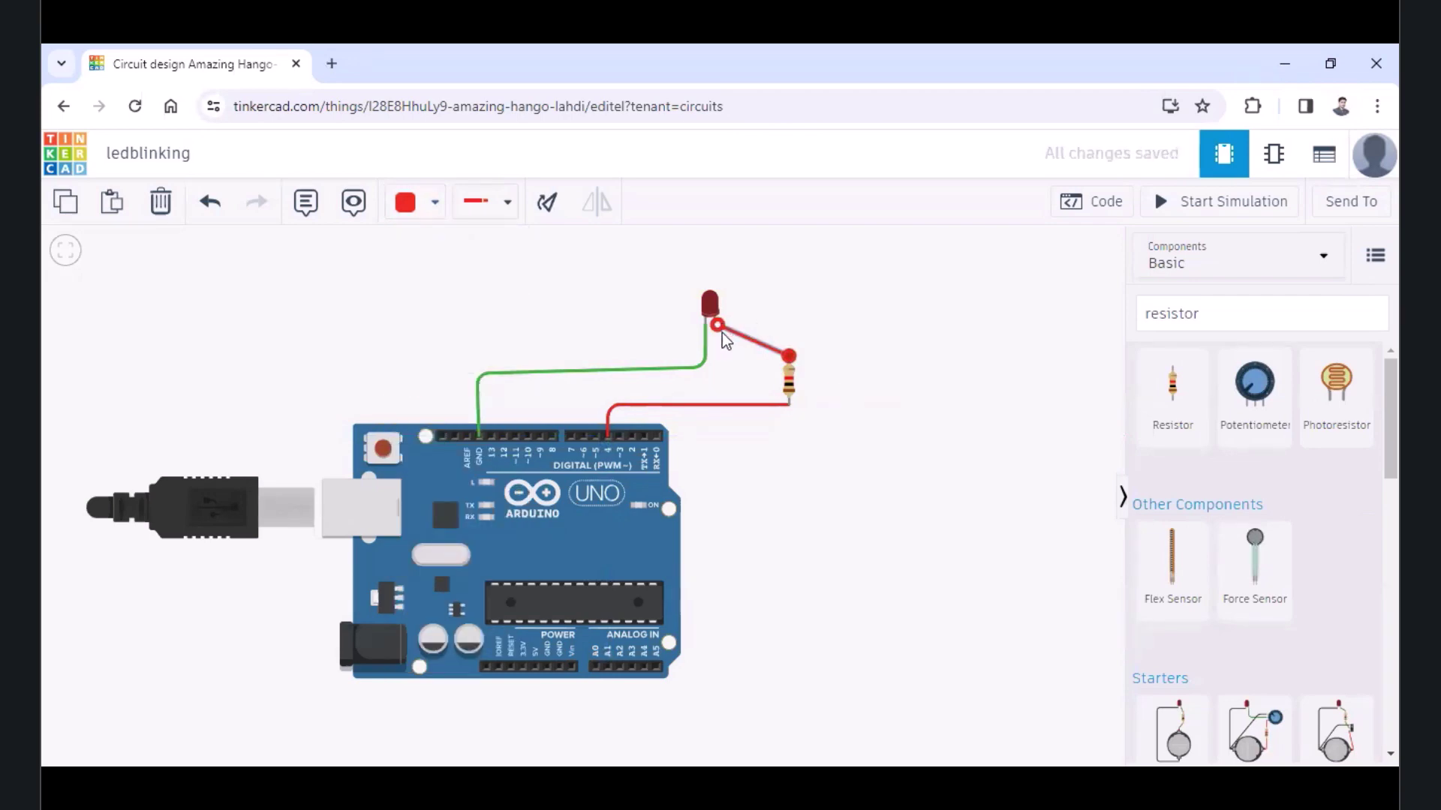
pyautogui.click(905, 327)
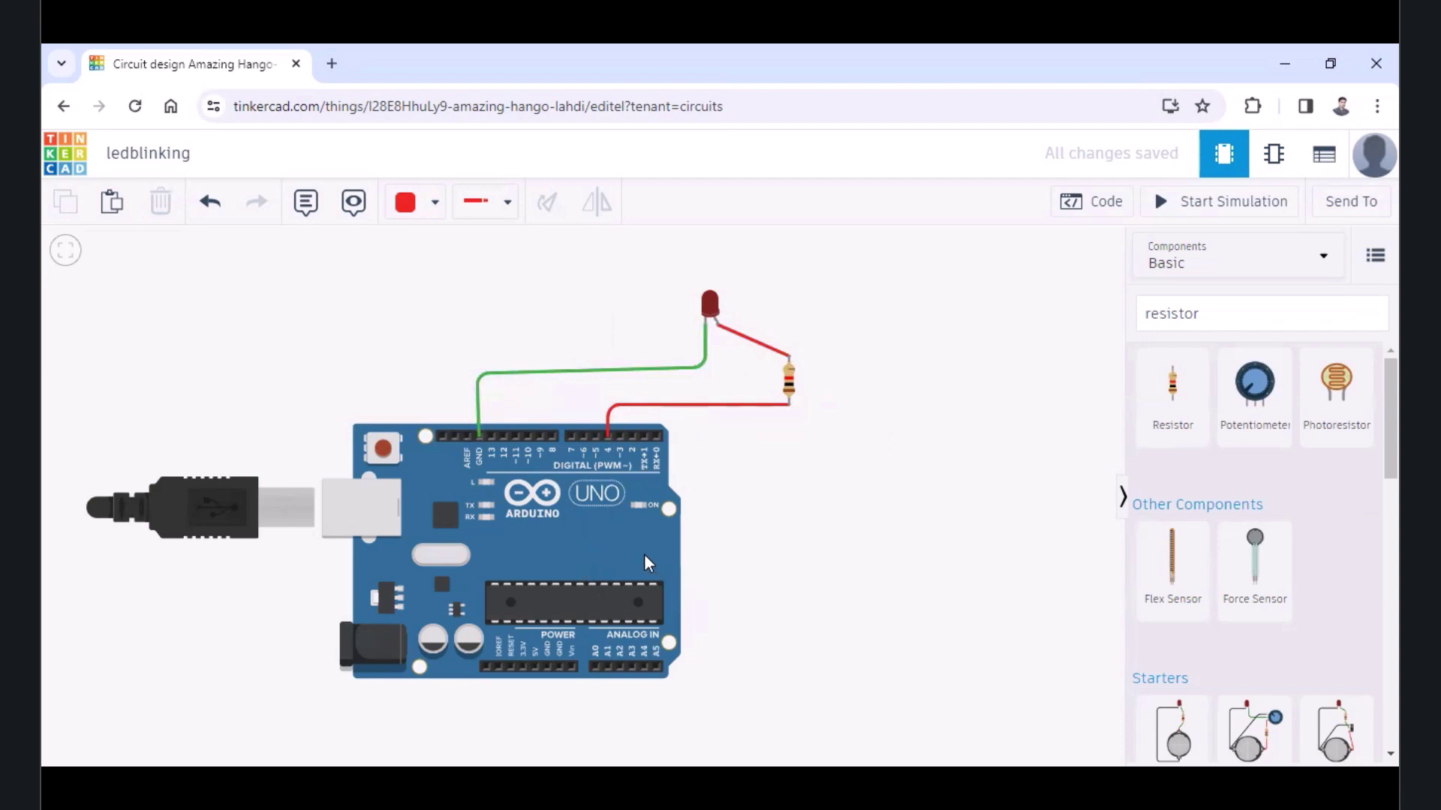
# - Open the code editor, delete the default on start and forever blocks, and keep the Blocks edit mode
pyautogui.click(1094, 204)
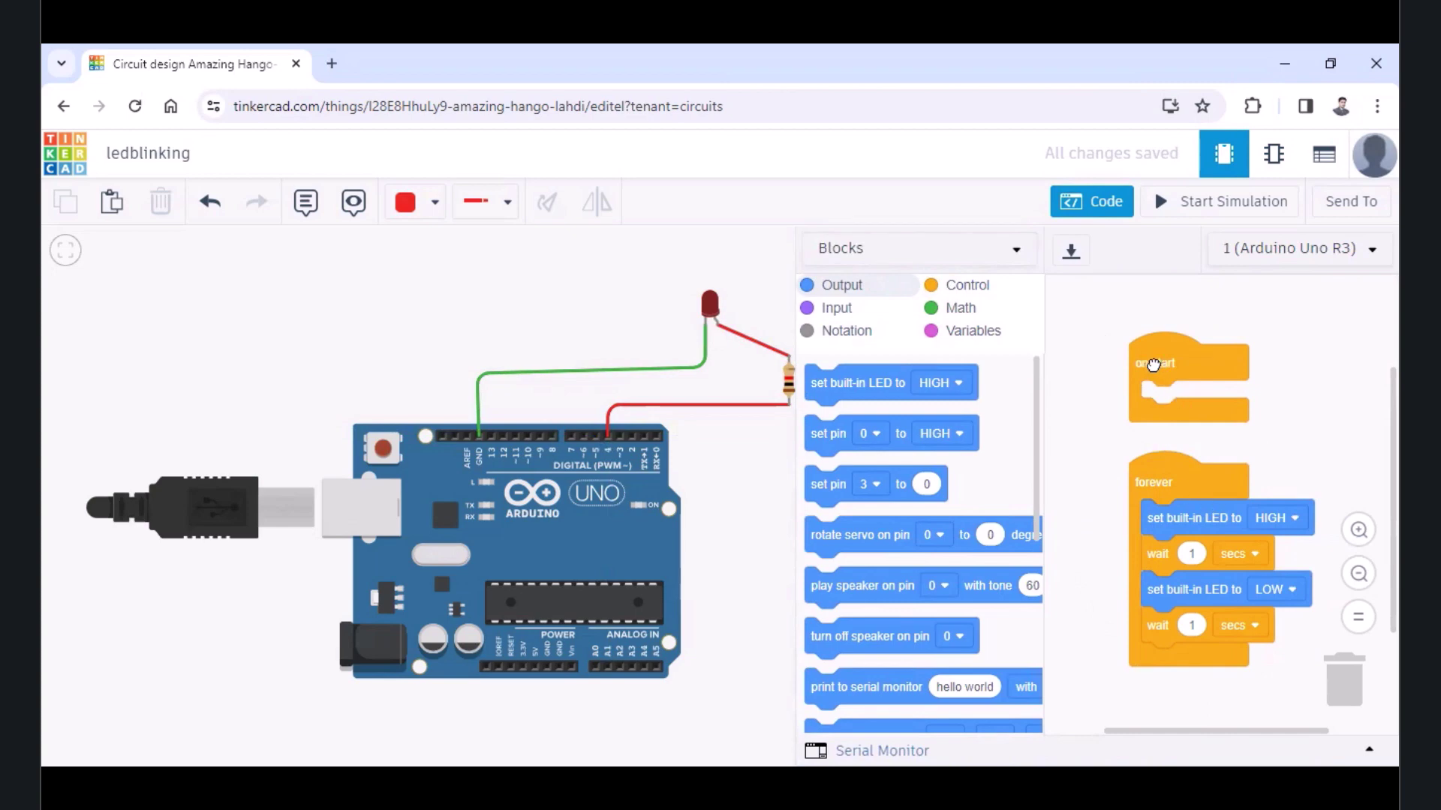
pyautogui.moveTo(1154, 365); pyautogui.dragTo(1335, 679)
pyautogui.moveTo(1175, 473); pyautogui.dragTo(1363, 654)
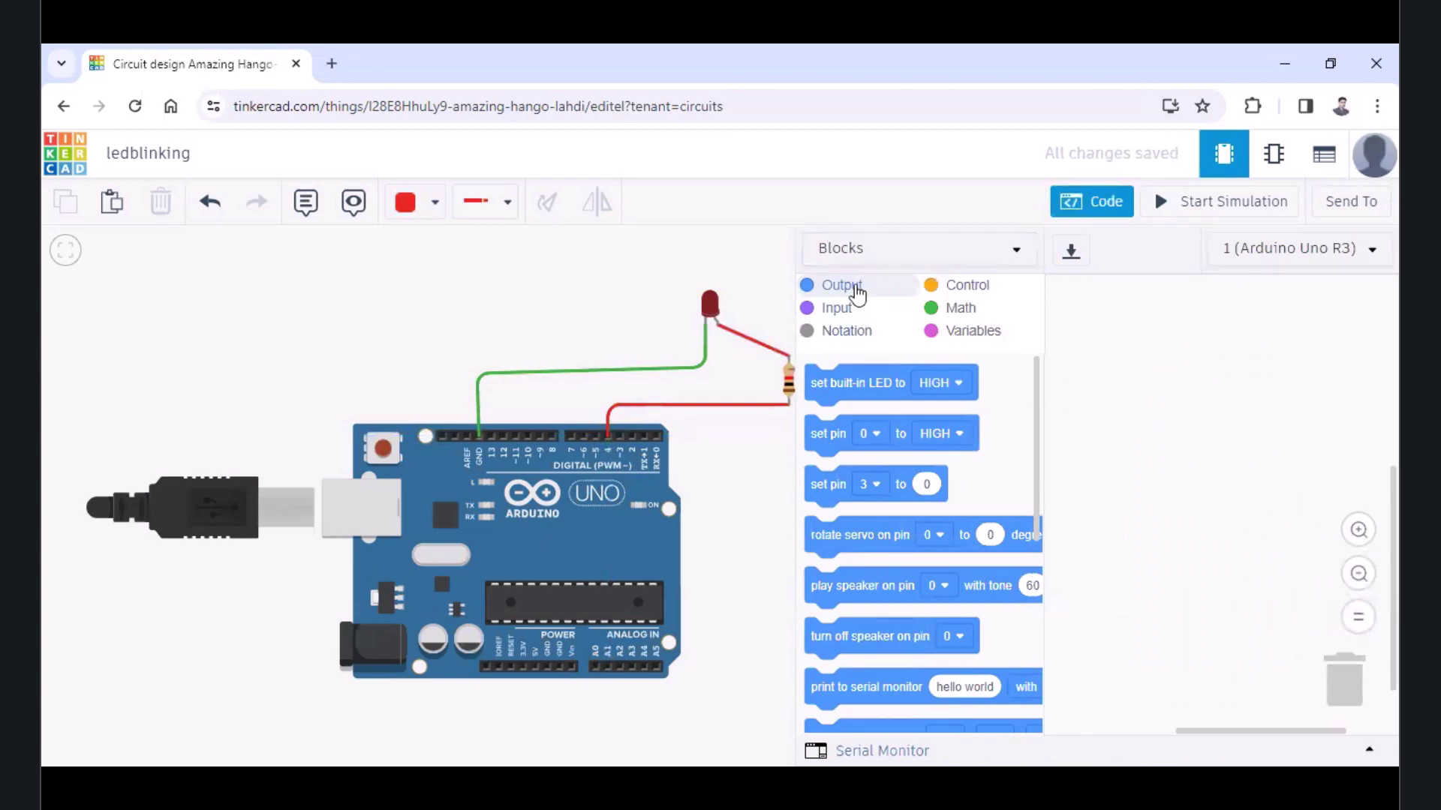
pyautogui.click(912, 249)
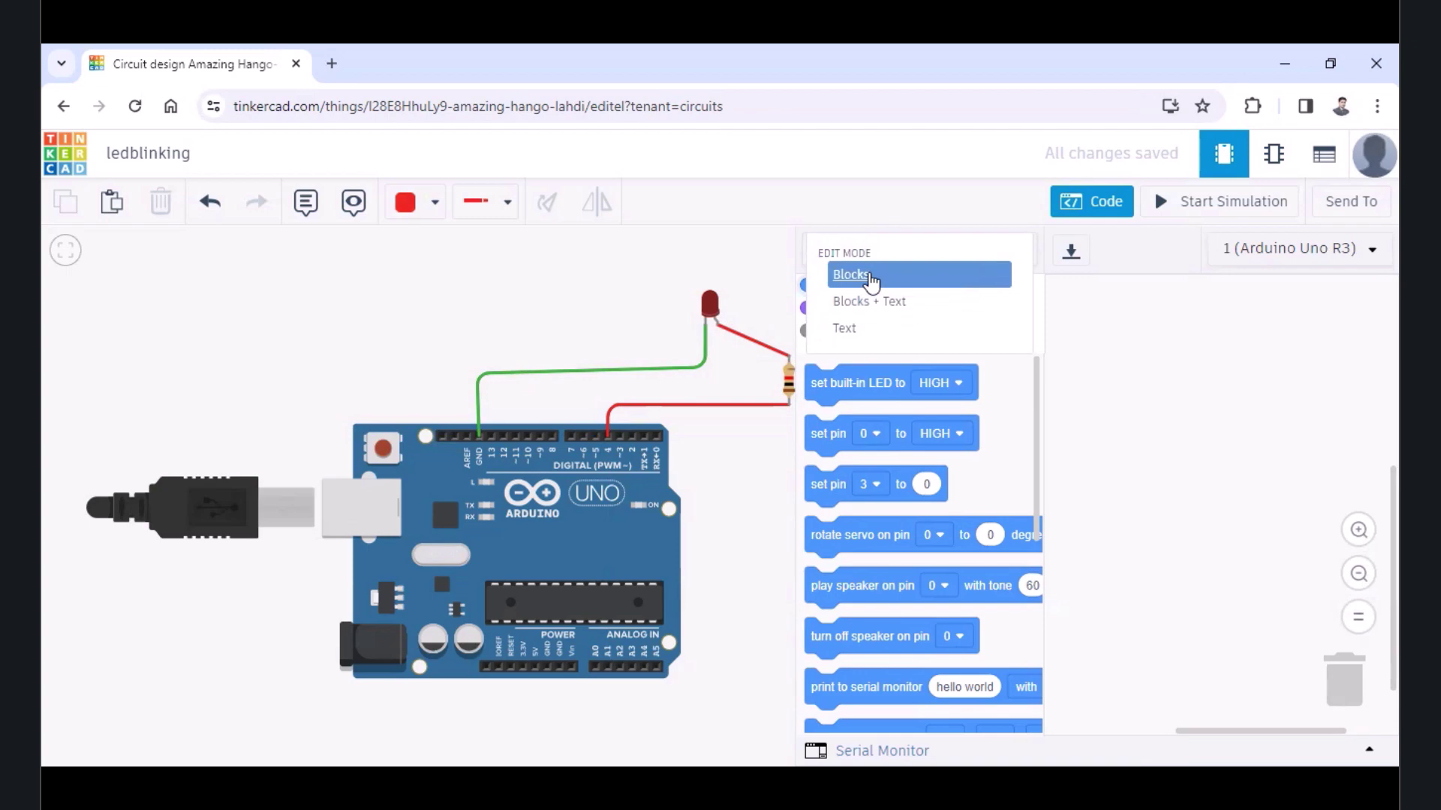
pyautogui.click(869, 278)
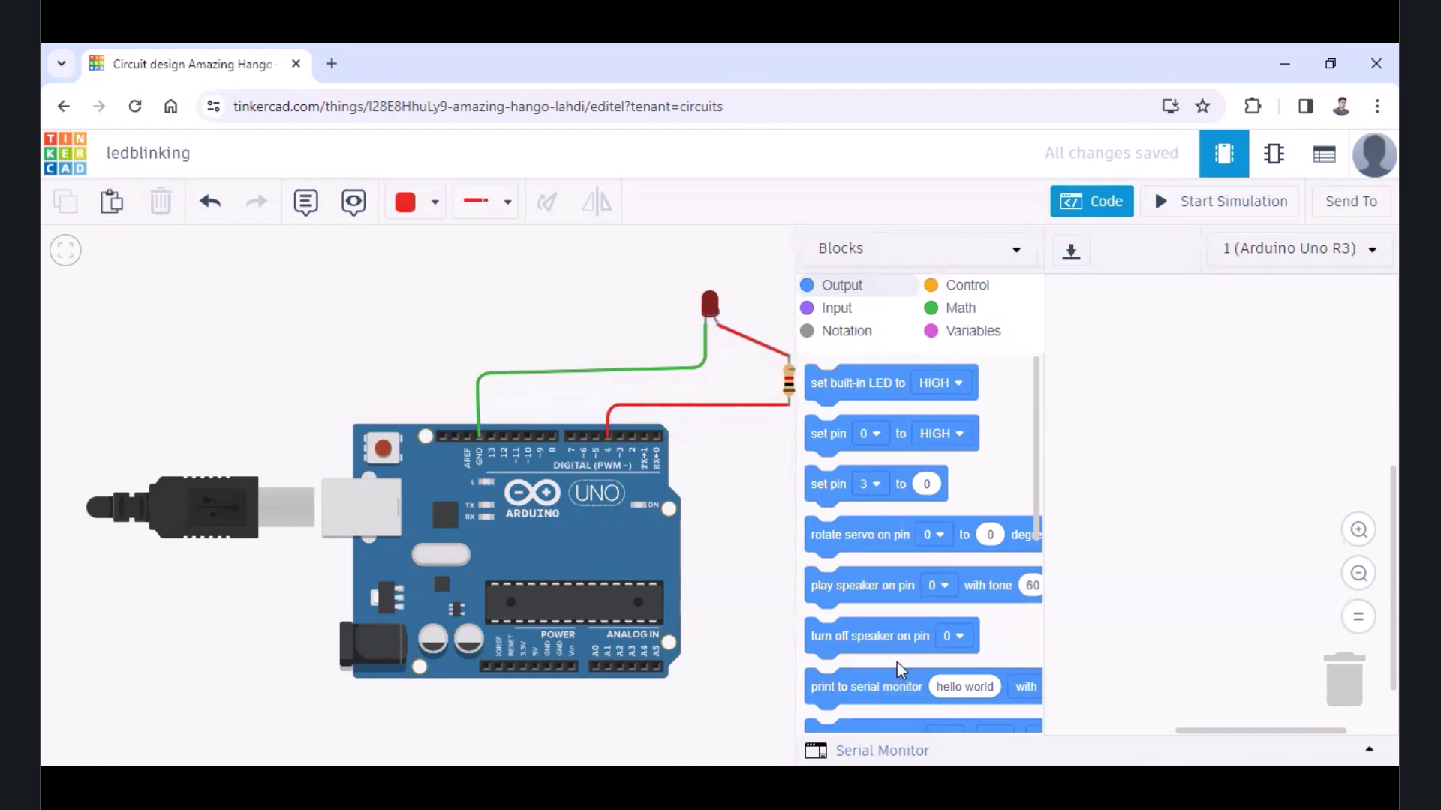
# - Look through the blocks in the Input, Notation, Control, Math and Variables categories
pyautogui.click(835, 311)
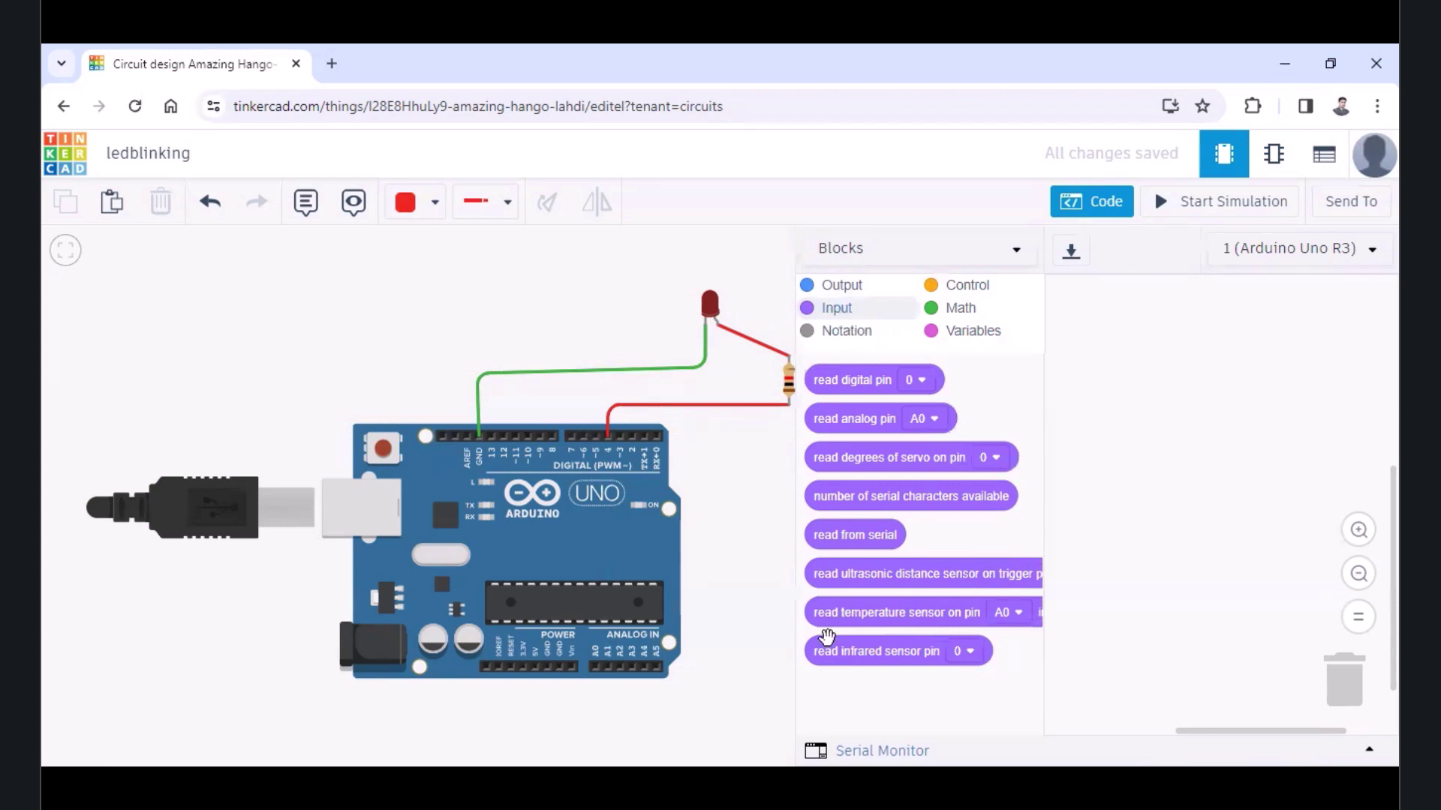
pyautogui.click(853, 339)
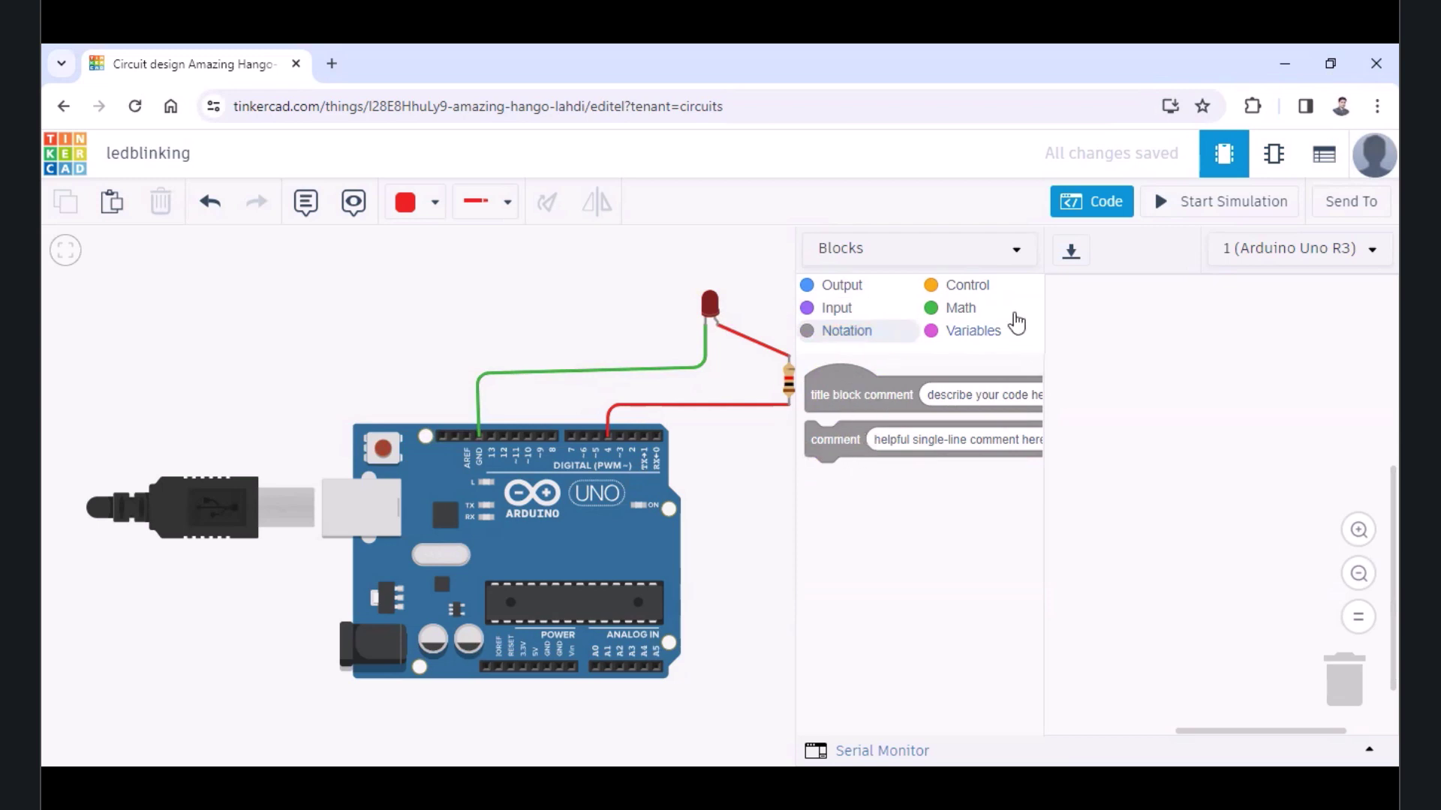
pyautogui.click(962, 289)
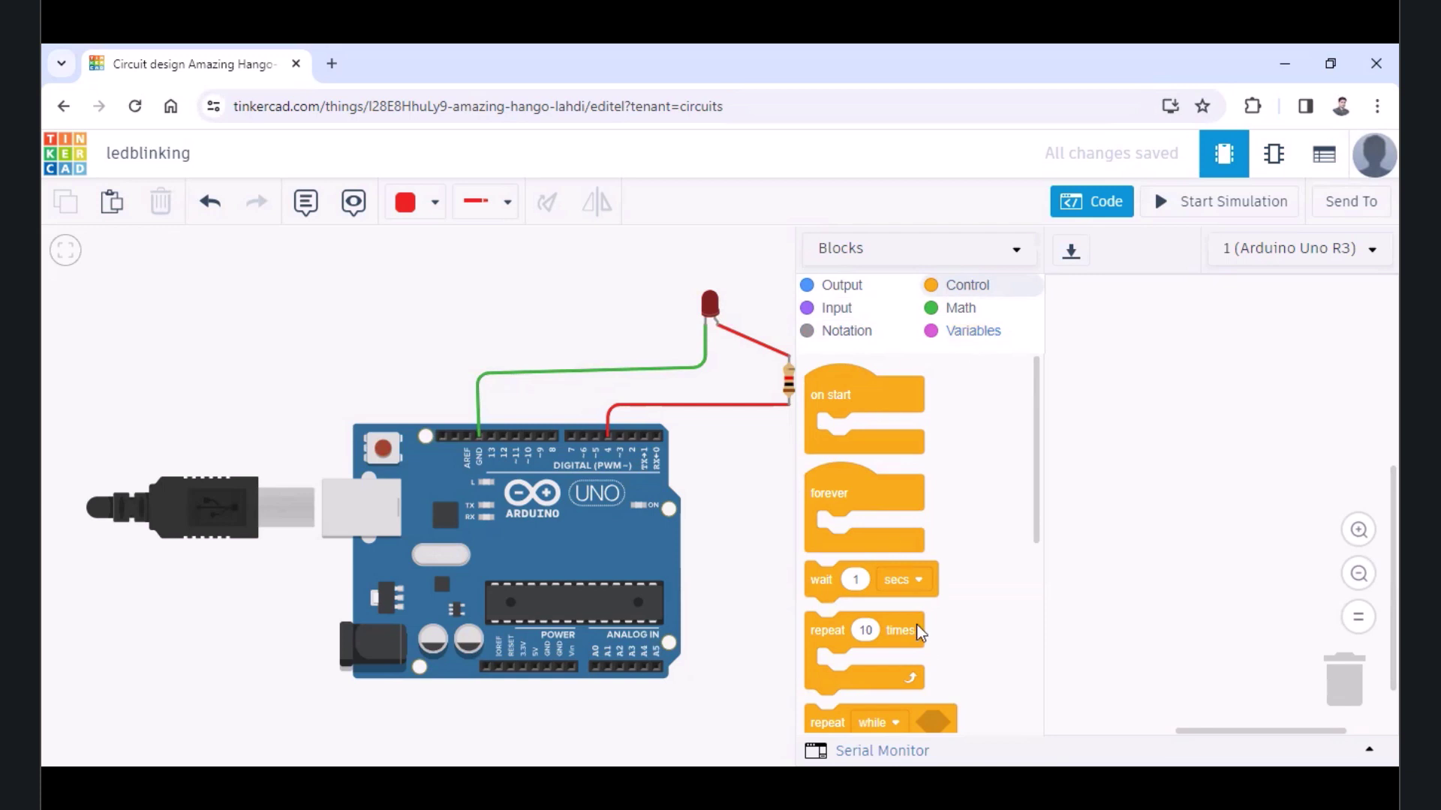
pyautogui.scroll(-5, 947, 632)
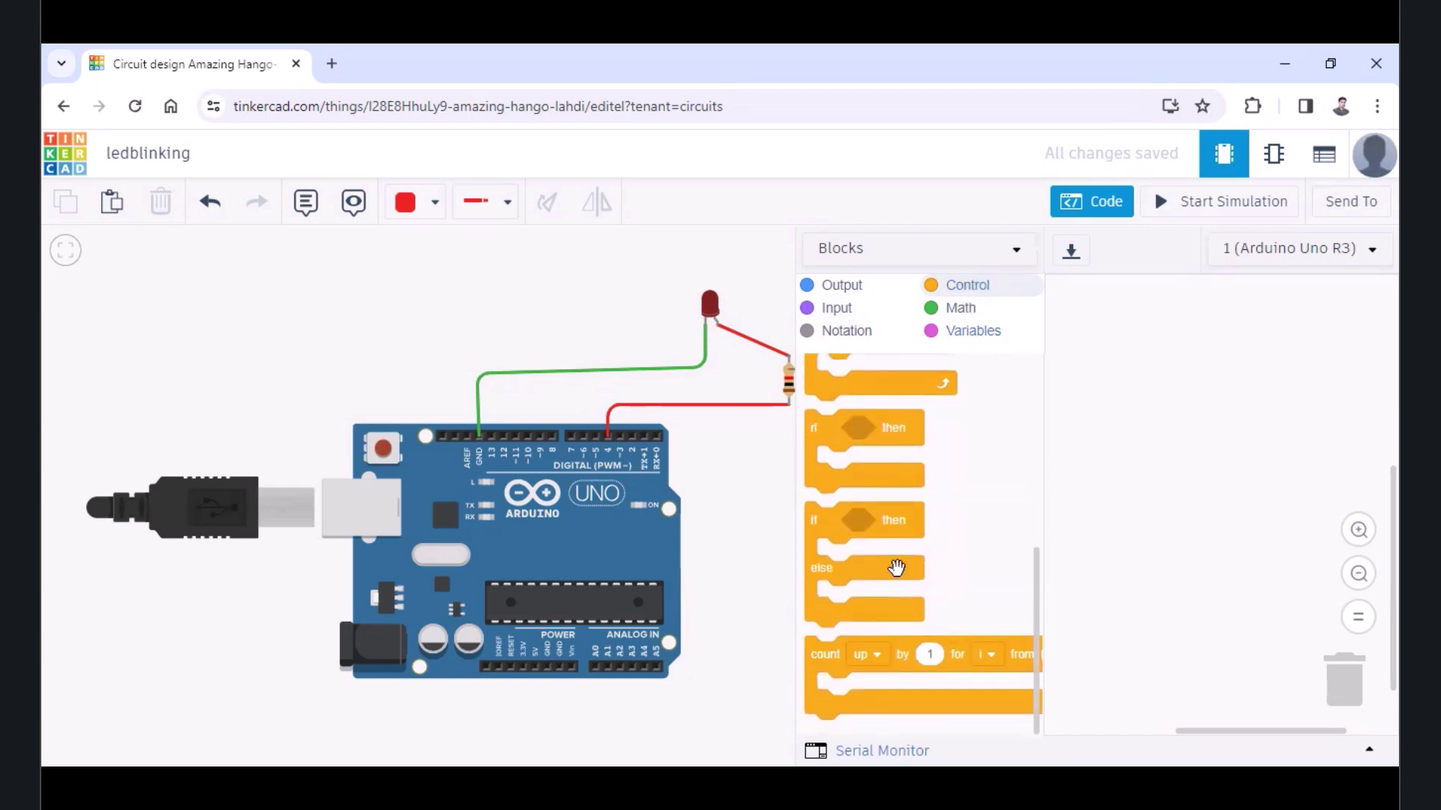
pyautogui.scroll(5, 967, 591)
pyautogui.scroll(-2, 953, 578)
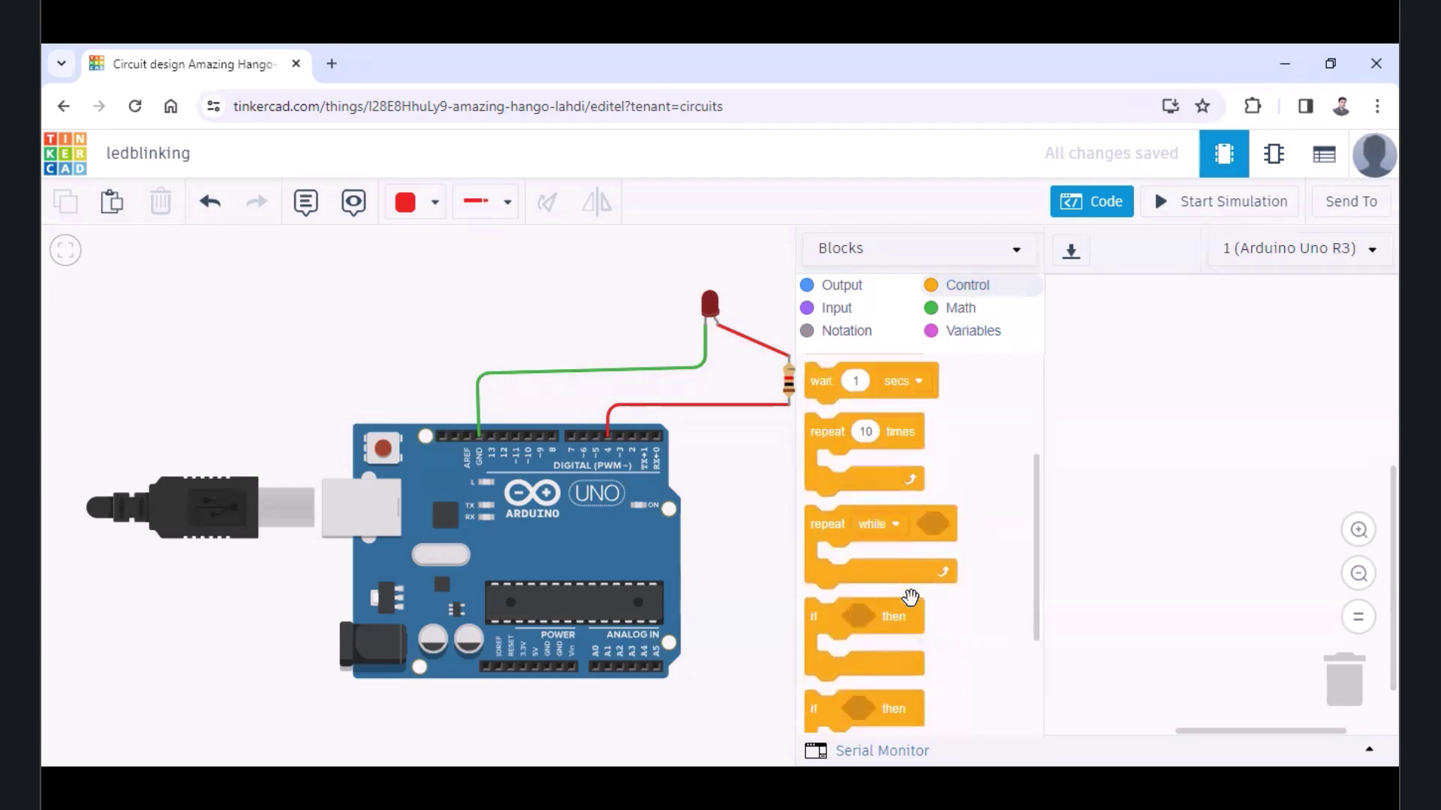
pyautogui.scroll(2, 950, 559)
pyautogui.click(963, 308)
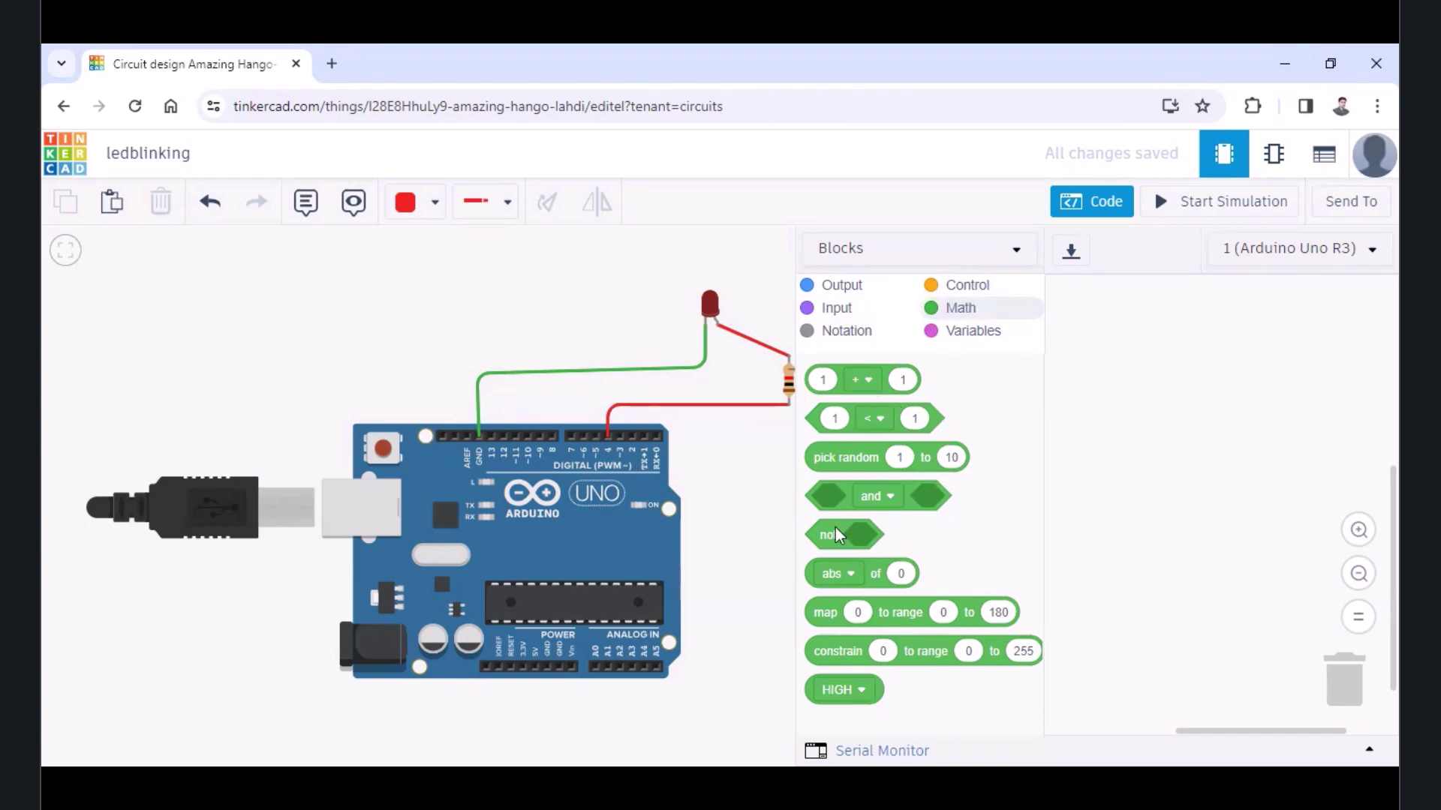
pyautogui.click(974, 332)
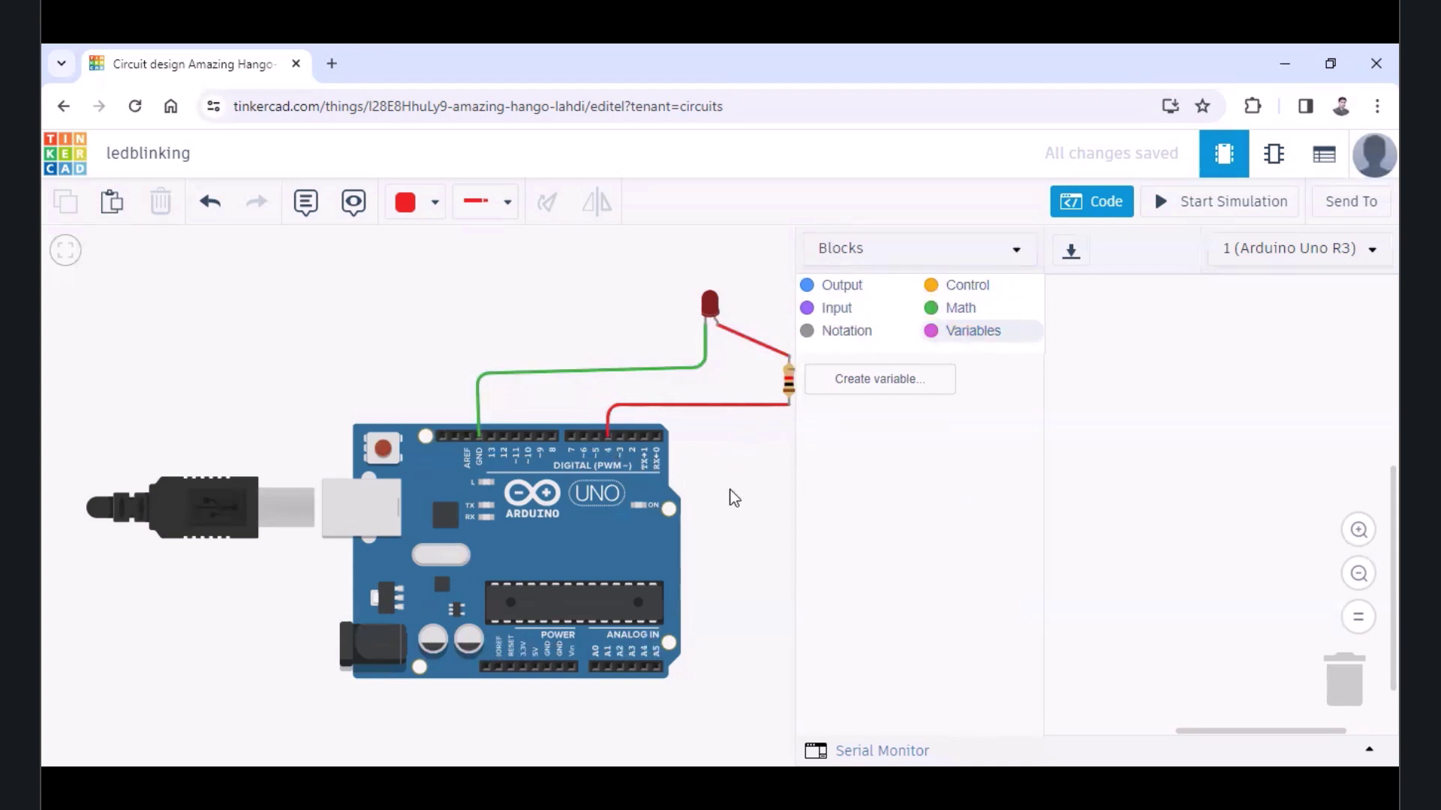
# - Add a digital set pin block from the Output category to the code and set it to pin 4, HIGH
pyautogui.click(846, 288)
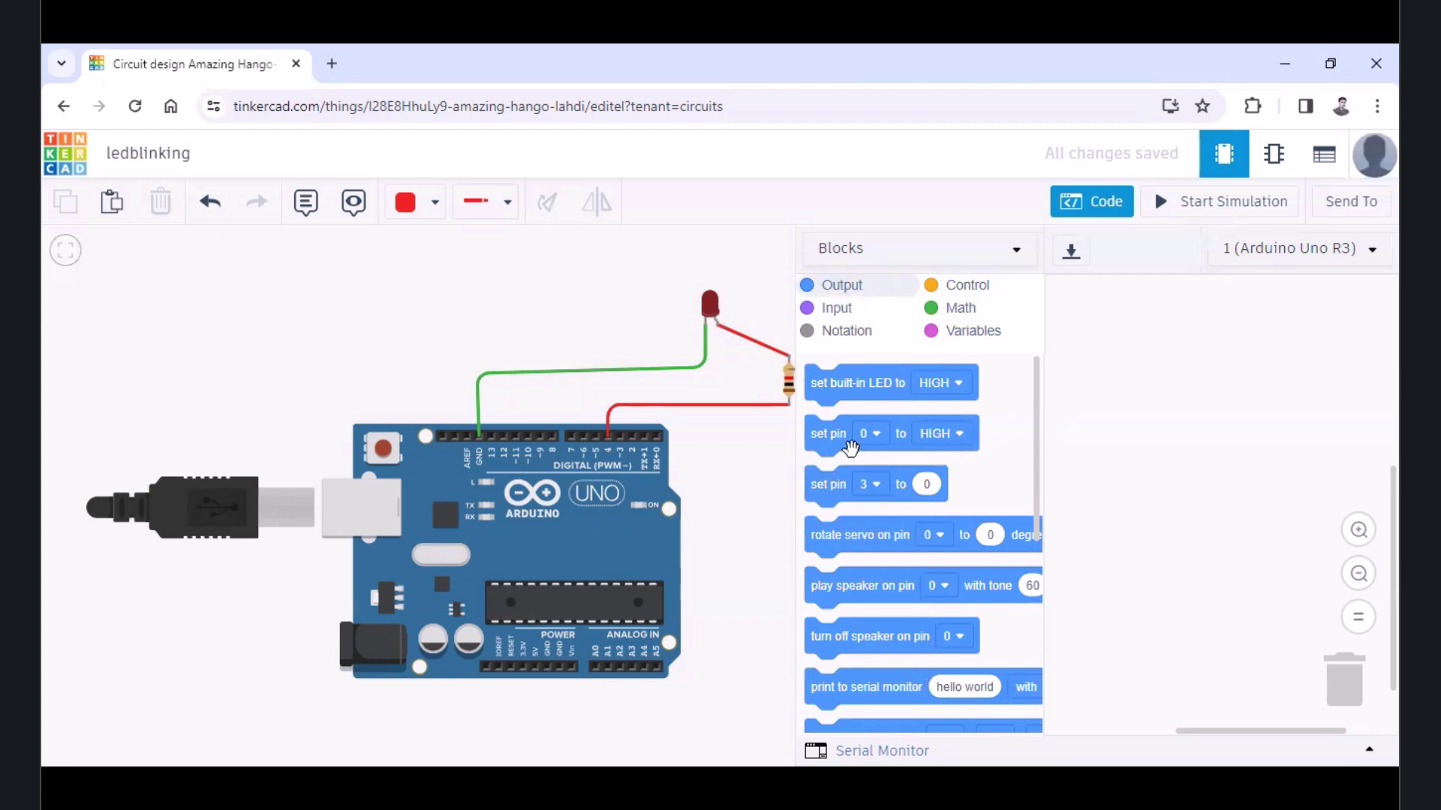
pyautogui.moveTo(831, 447); pyautogui.dragTo(801, 453)
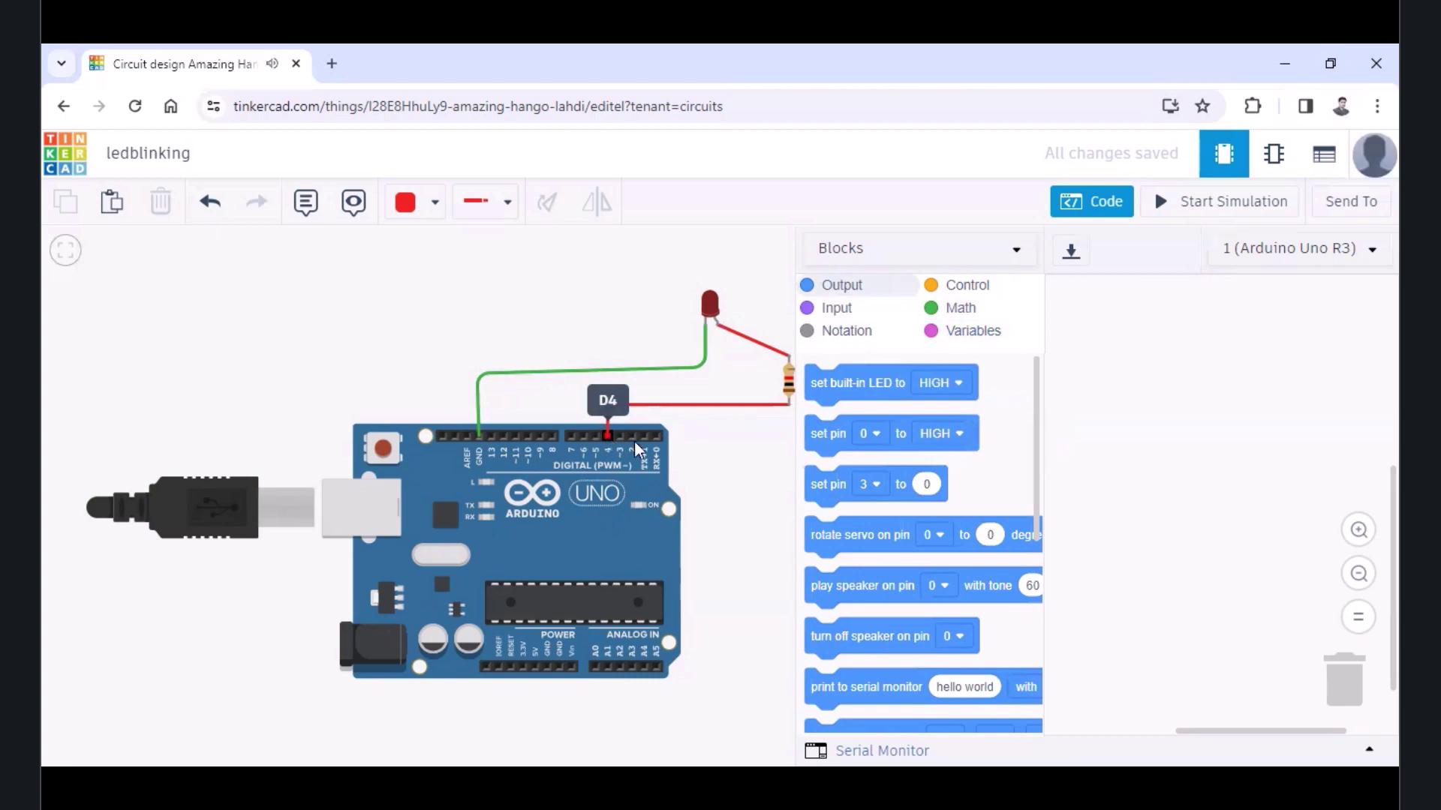
pyautogui.moveTo(841, 446); pyautogui.dragTo(1156, 370)
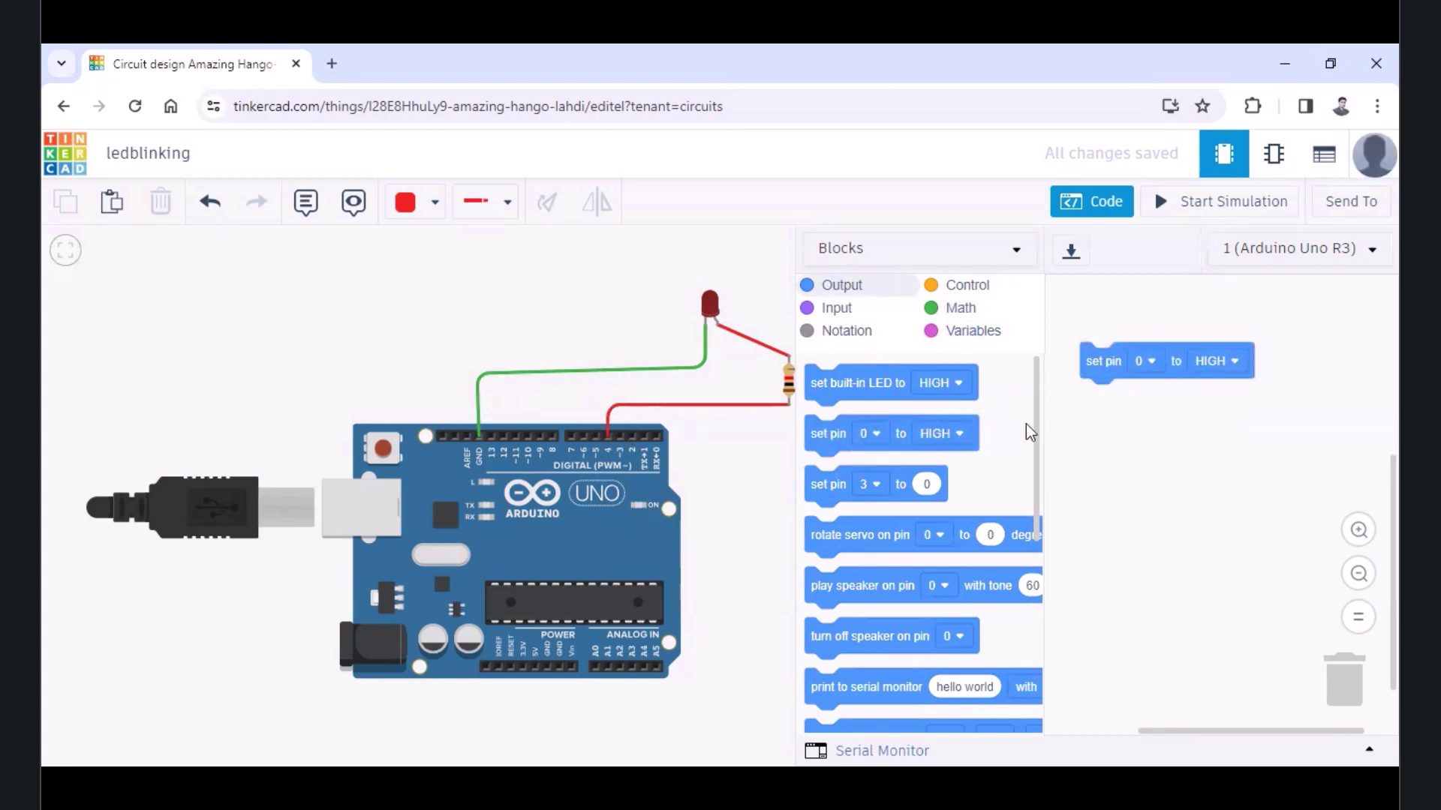
pyautogui.click(1151, 362)
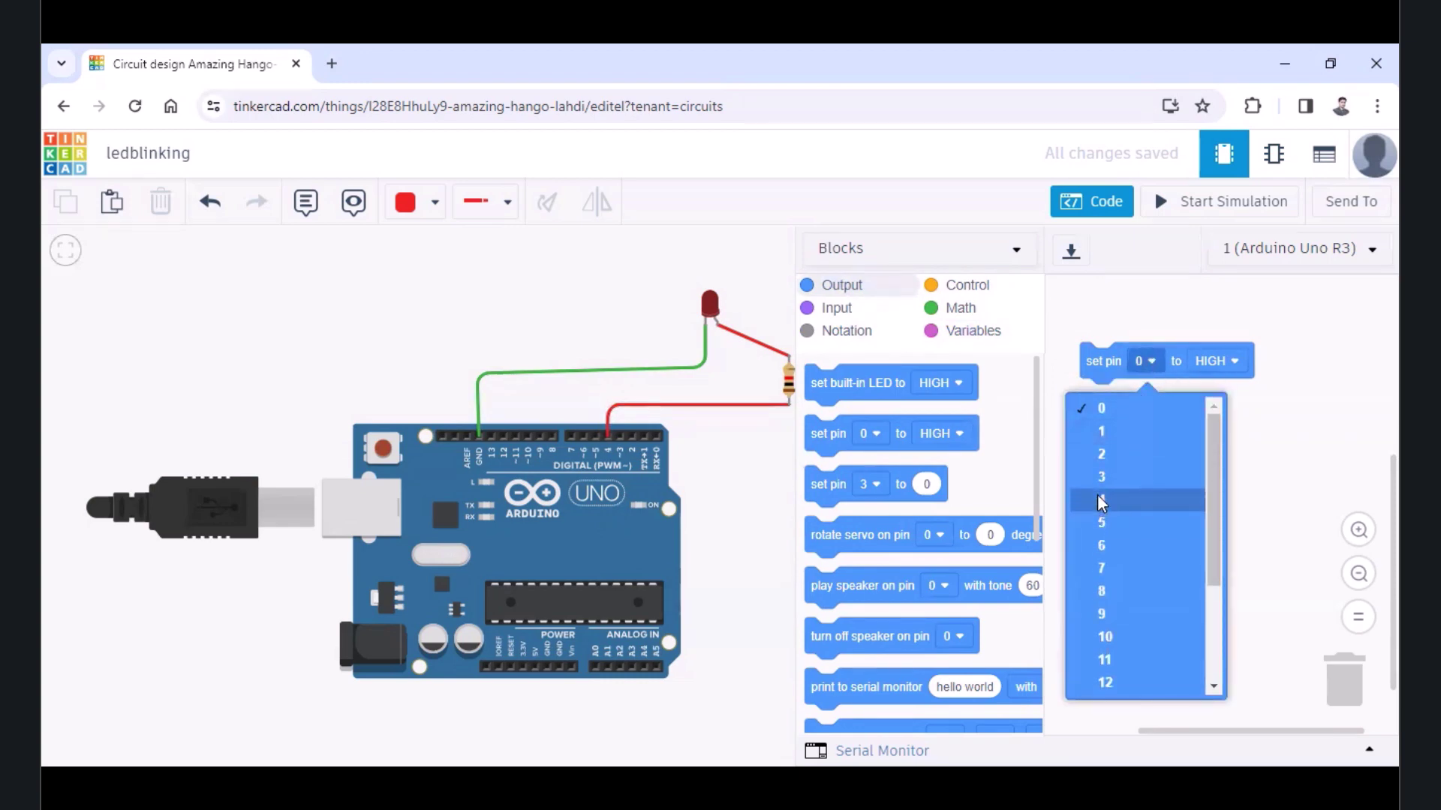
pyautogui.click(1100, 502)
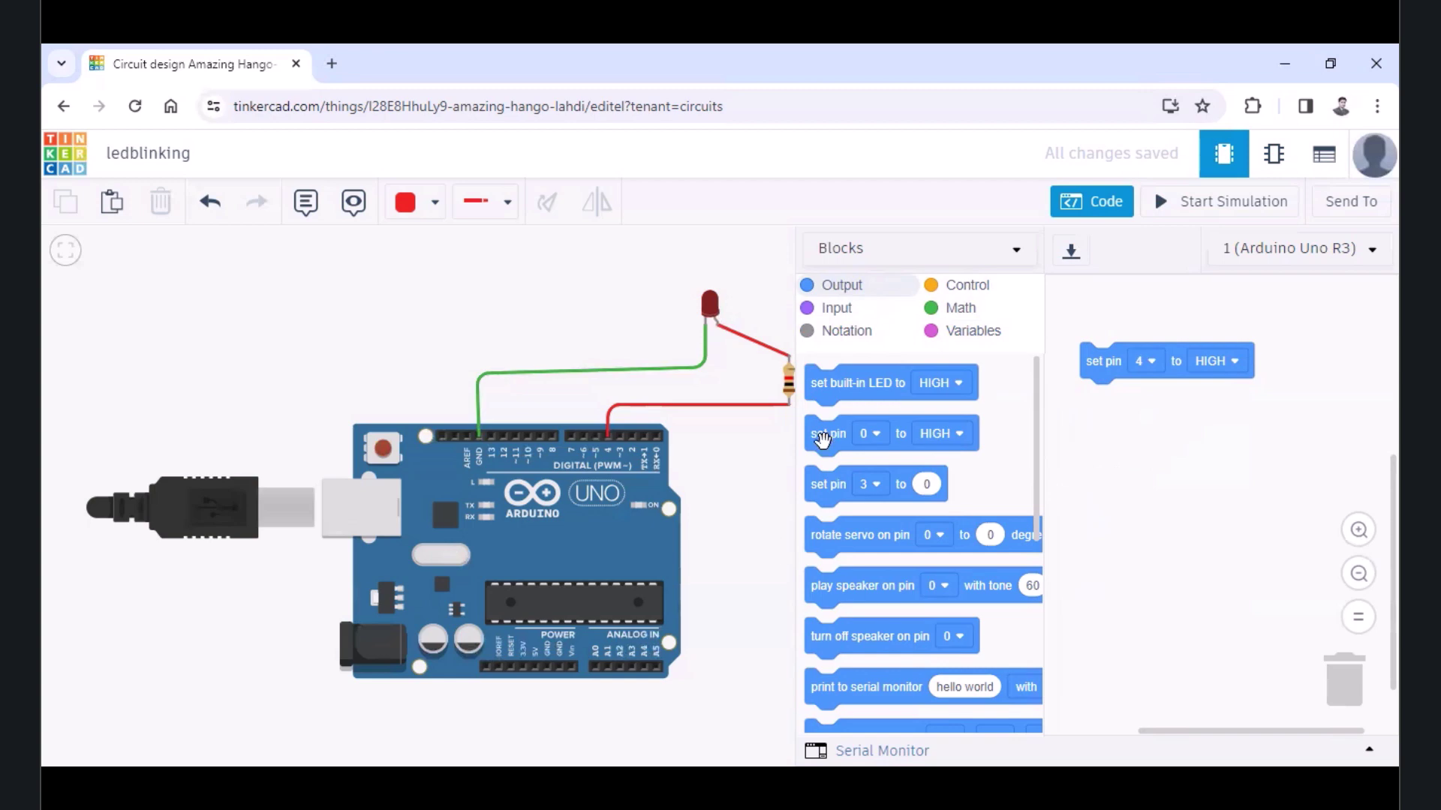
# - Attach a second set pin block below the first and set it to pin 4, LOW
pyautogui.moveTo(824, 435); pyautogui.dragTo(1089, 399)
pyautogui.click(1148, 397)
pyautogui.click(1129, 539)
pyautogui.click(1215, 397)
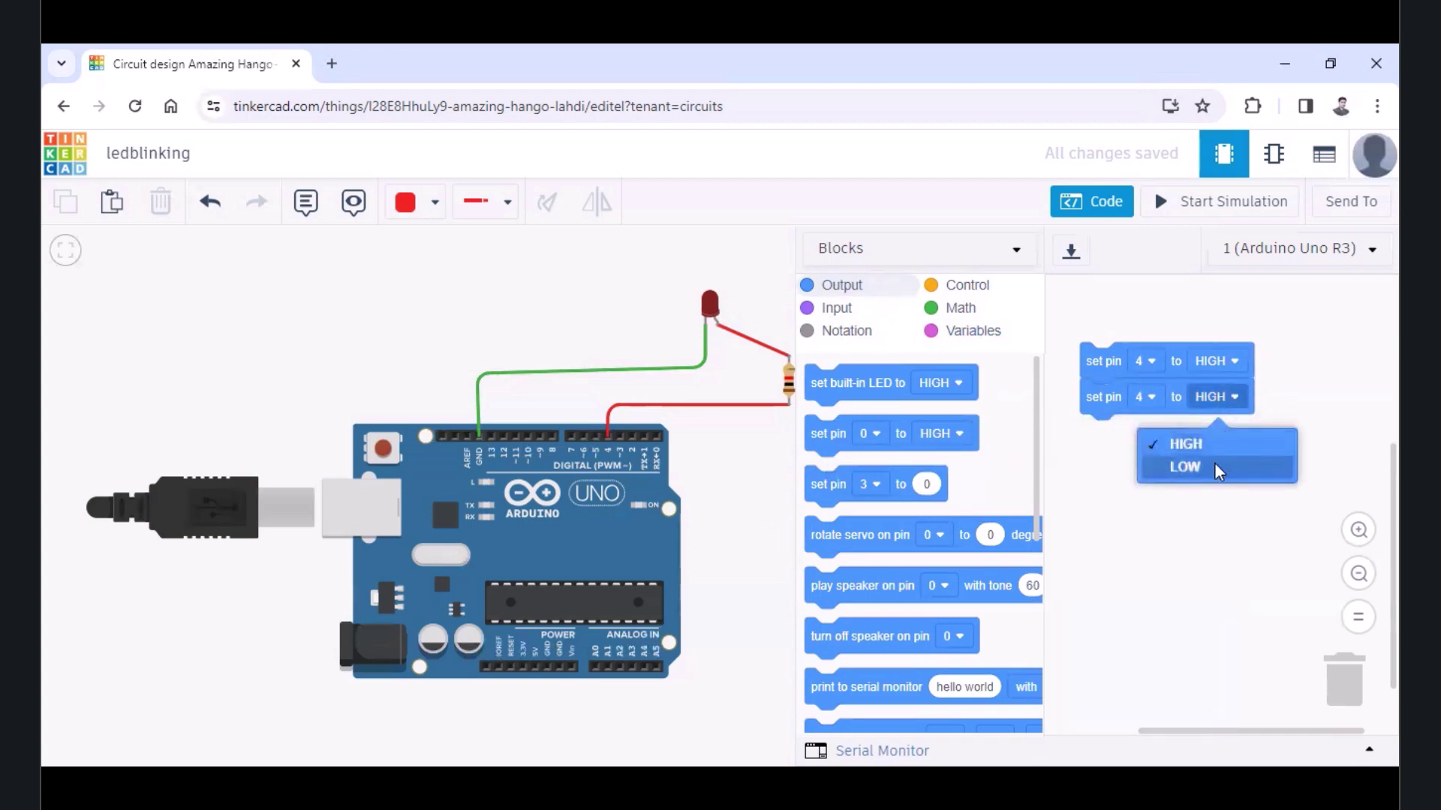
pyautogui.click(1214, 462)
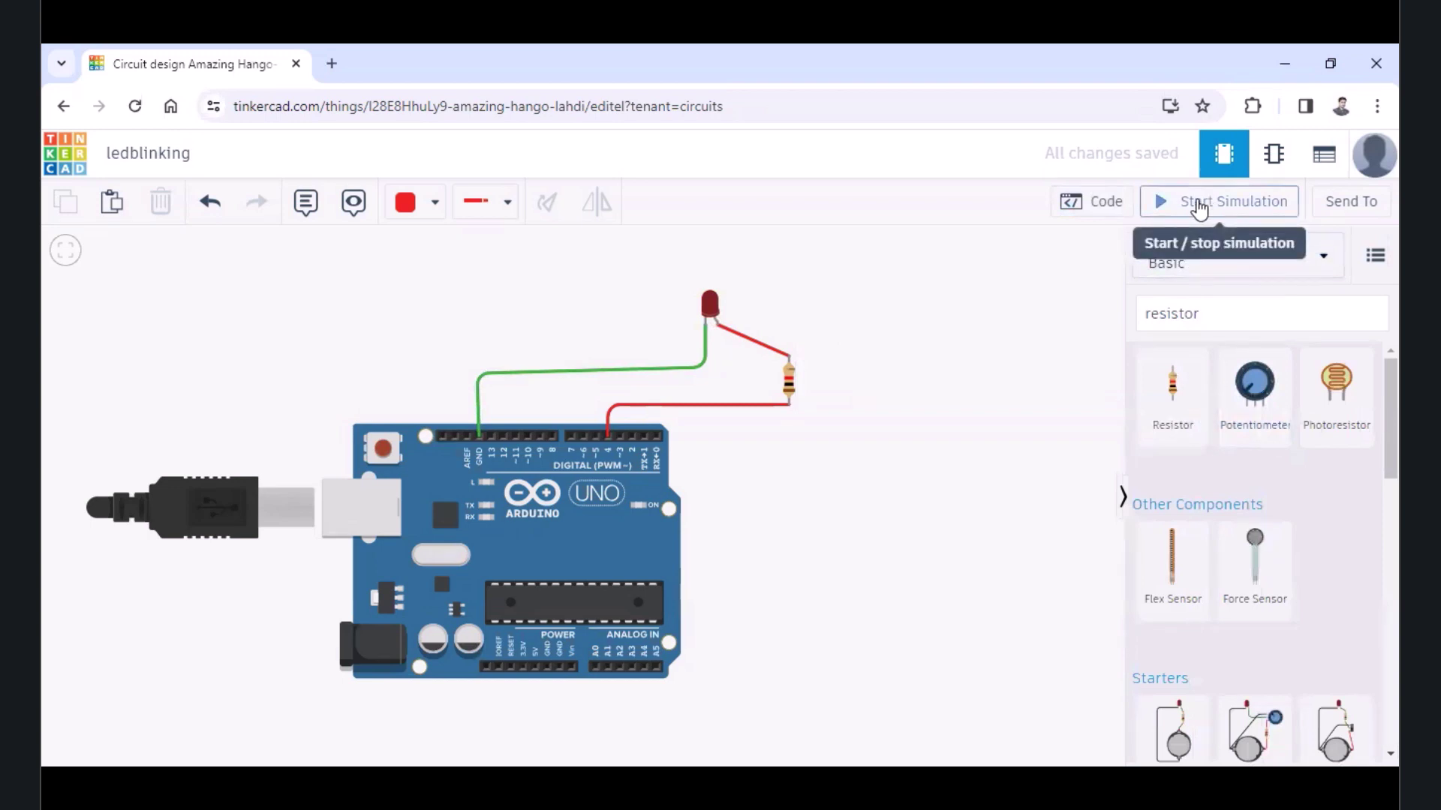
# - Start the simulation of the LED circuit with the code editor closed
pyautogui.click(1199, 208)
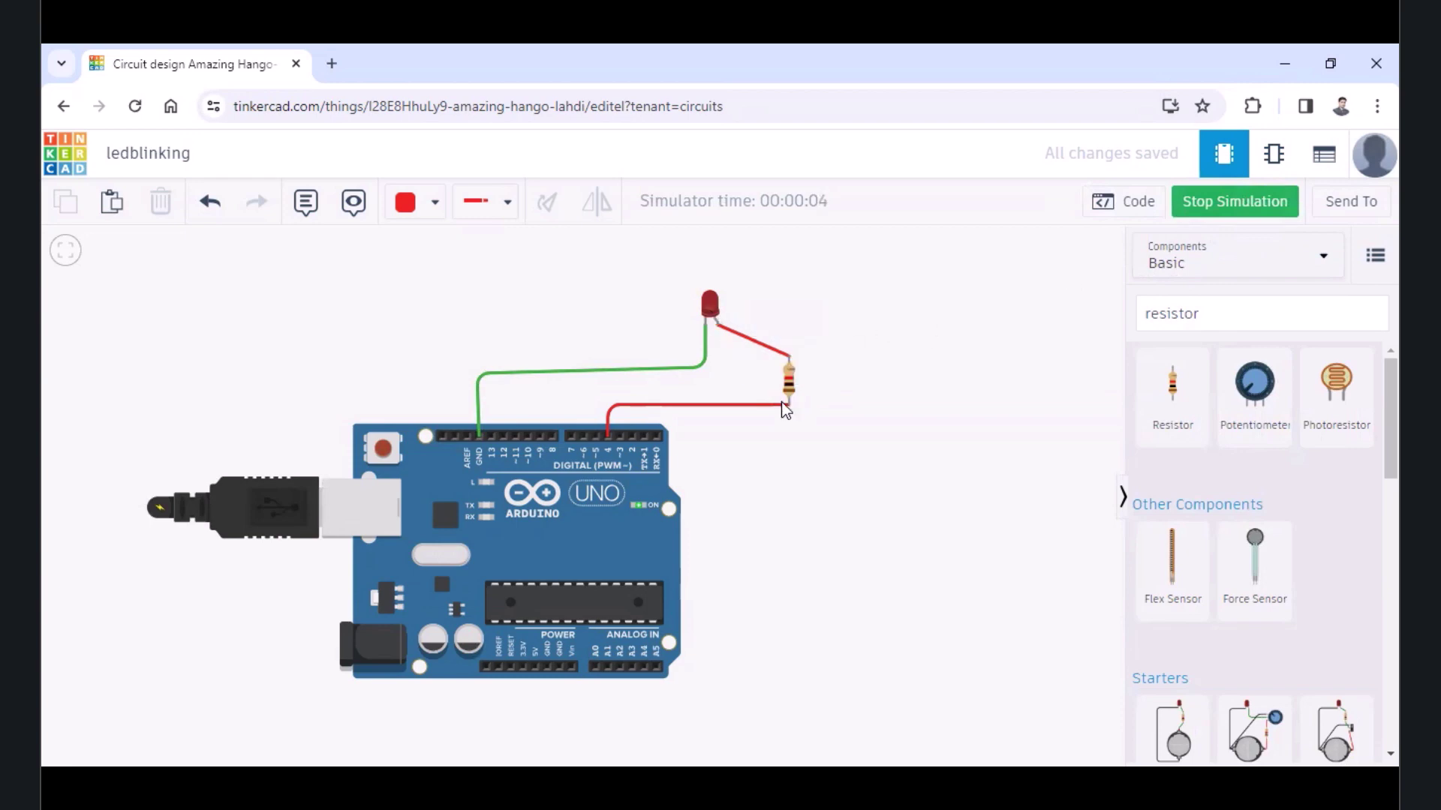
# - Stop the simulation and add a 1-second wait block from the Control category after each of the two set pin blocks
pyautogui.click(1224, 207)
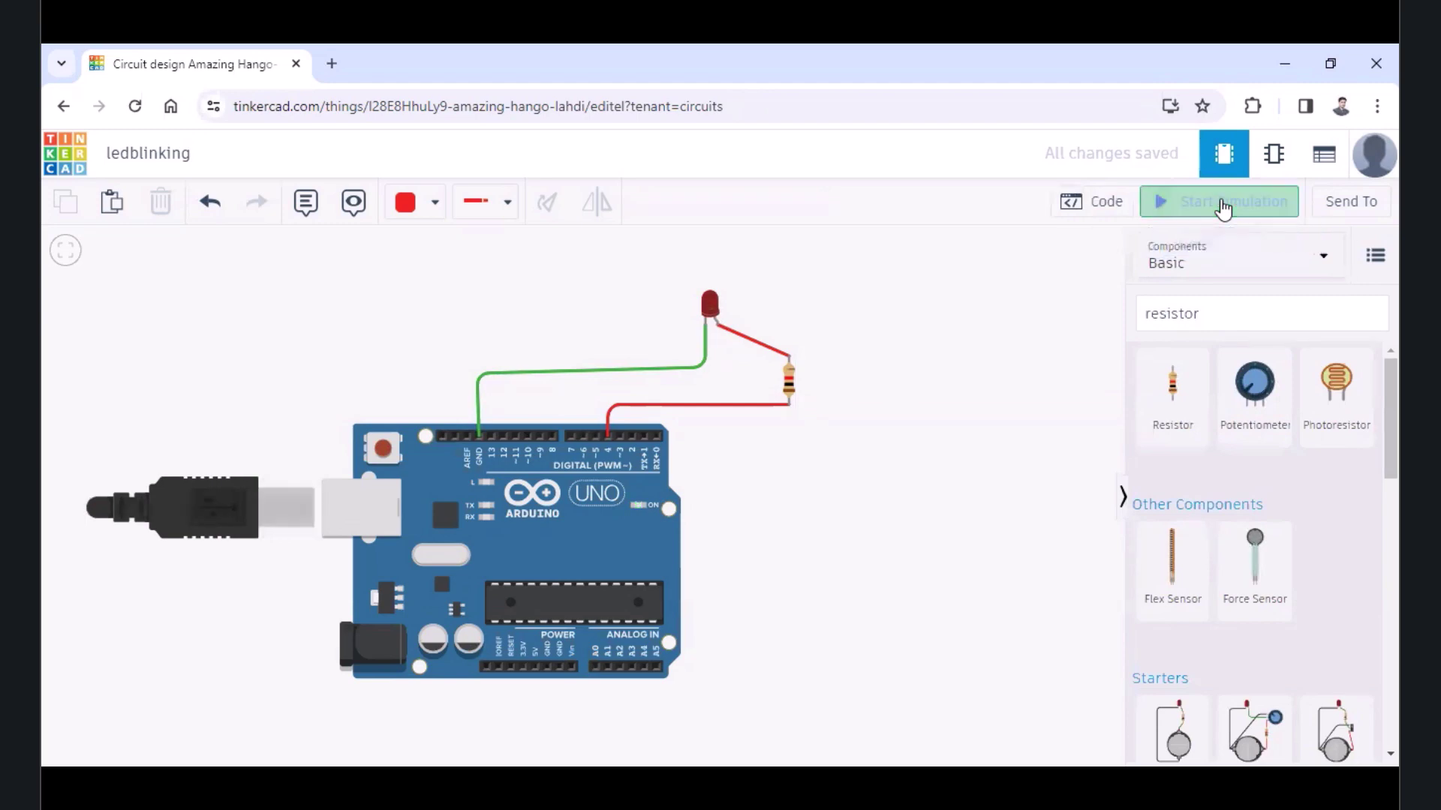
pyautogui.click(1101, 213)
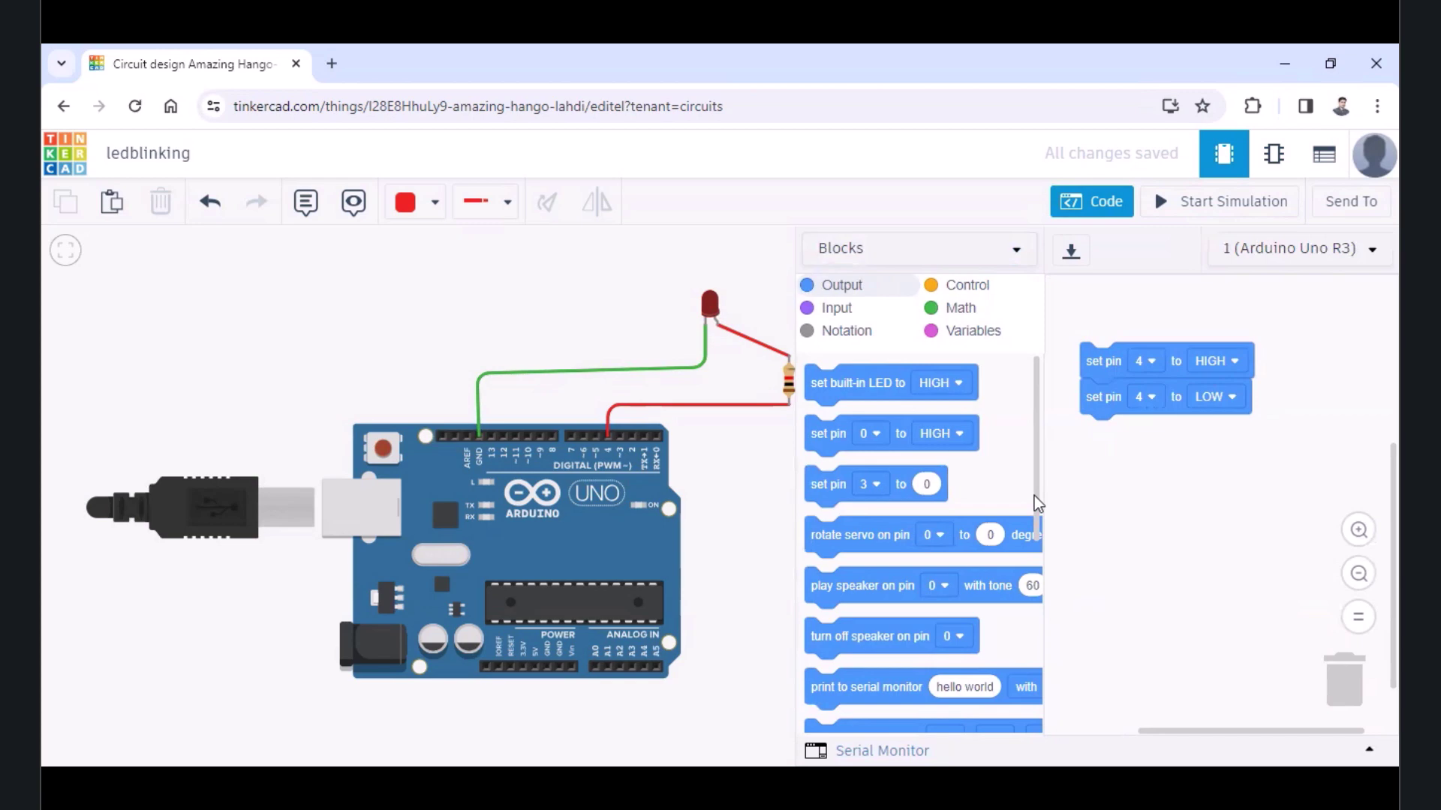
pyautogui.click(955, 289)
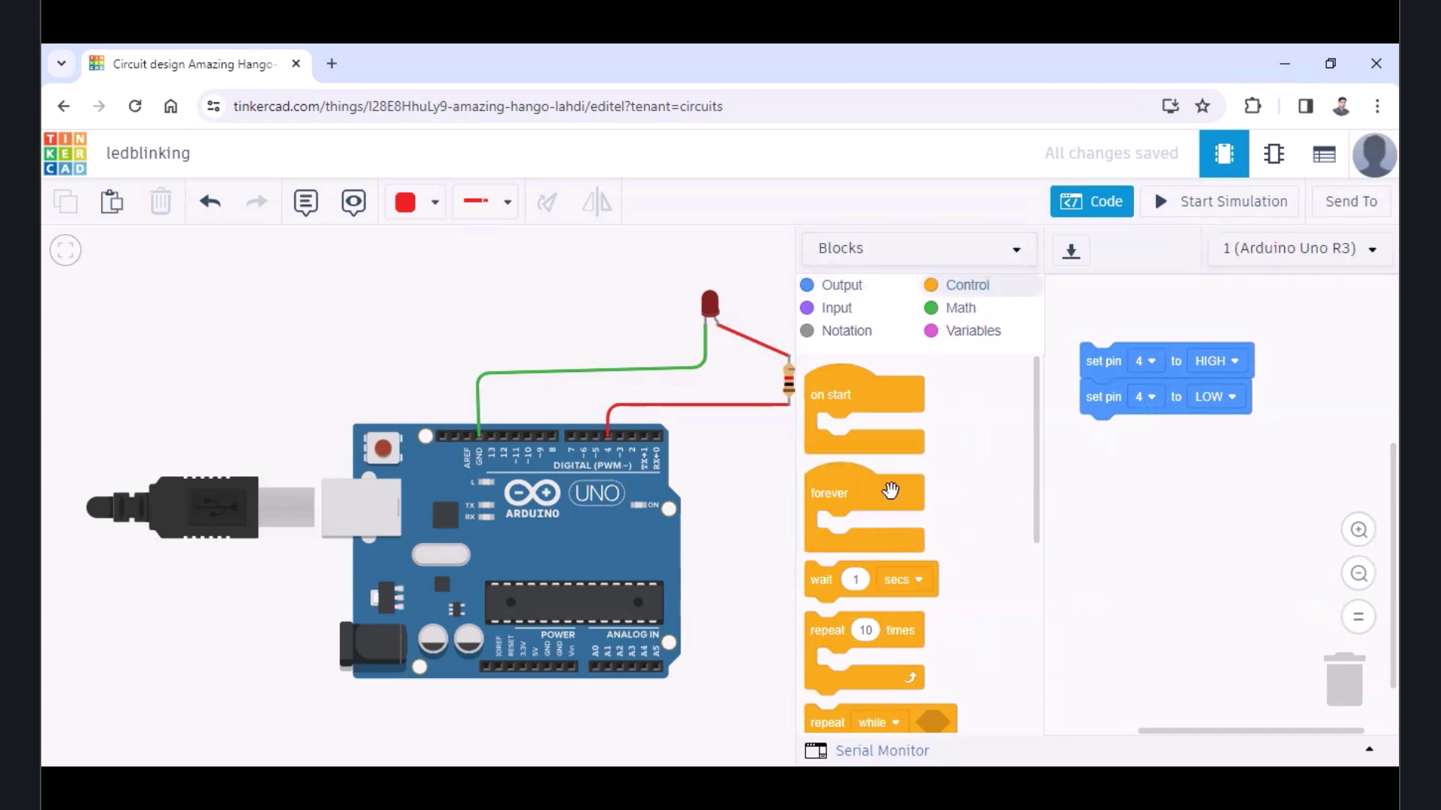
pyautogui.scroll(-3, 895, 487)
pyautogui.scroll(-1, 897, 489)
pyautogui.scroll(2, 897, 489)
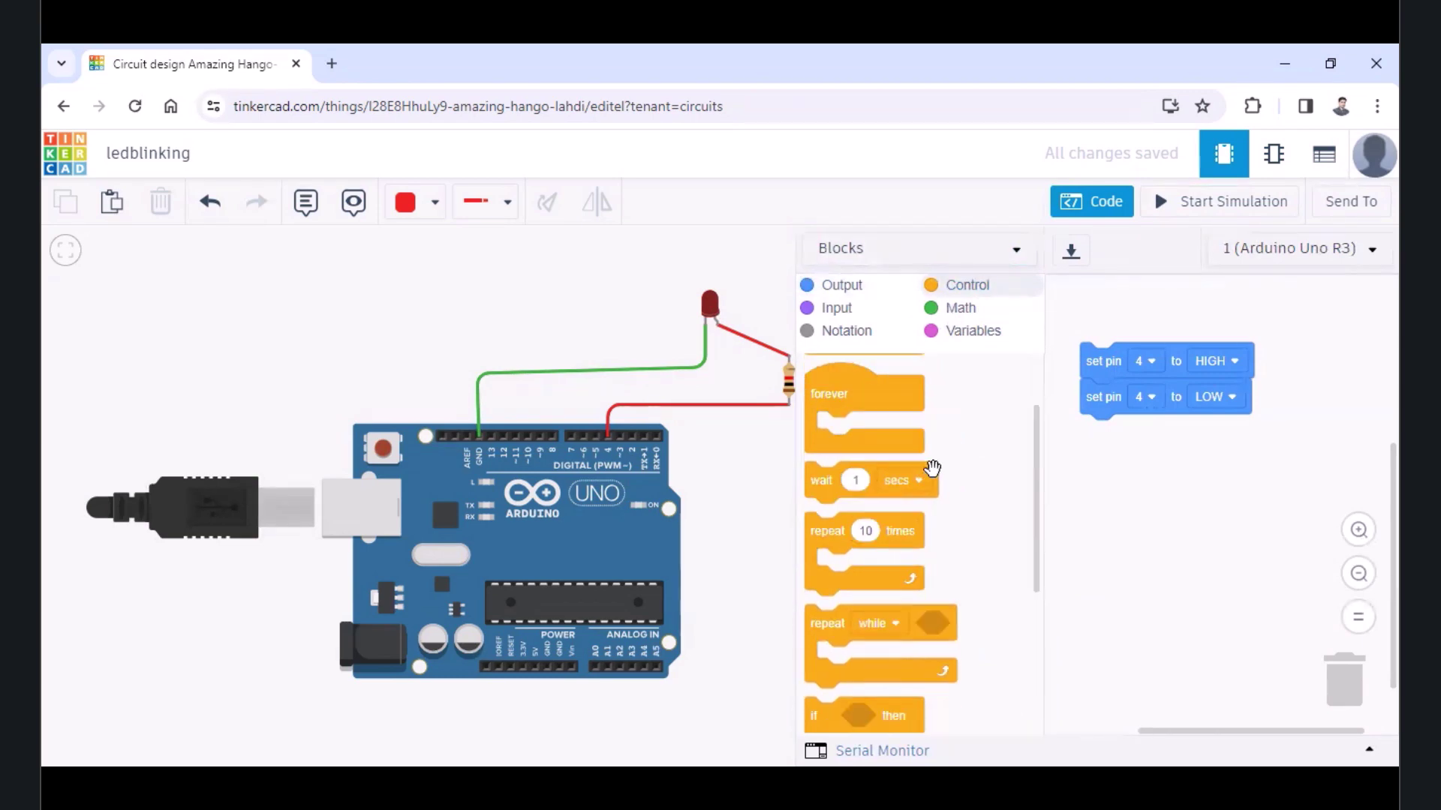
pyautogui.moveTo(821, 490); pyautogui.dragTo(1097, 397)
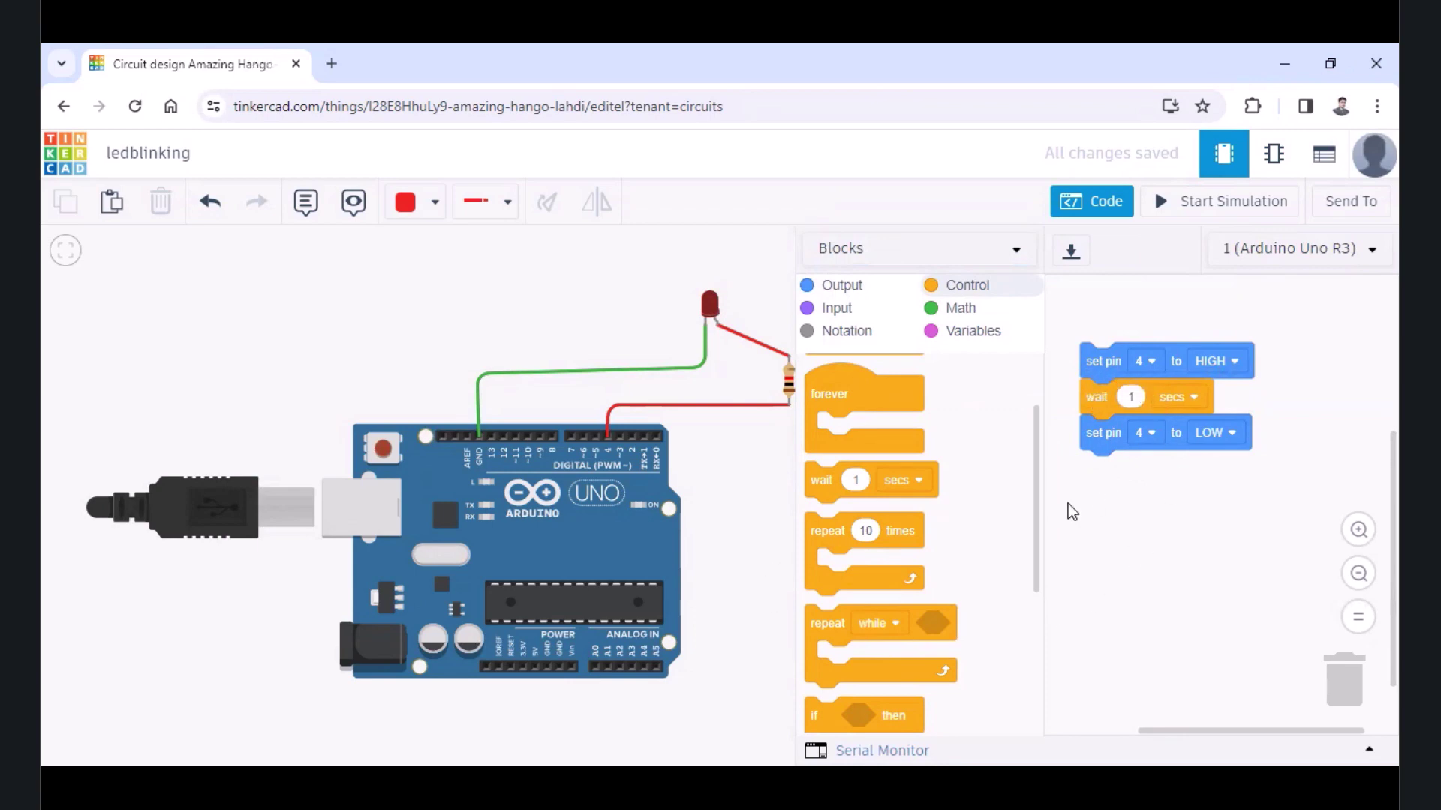
pyautogui.moveTo(823, 488); pyautogui.dragTo(1097, 477)
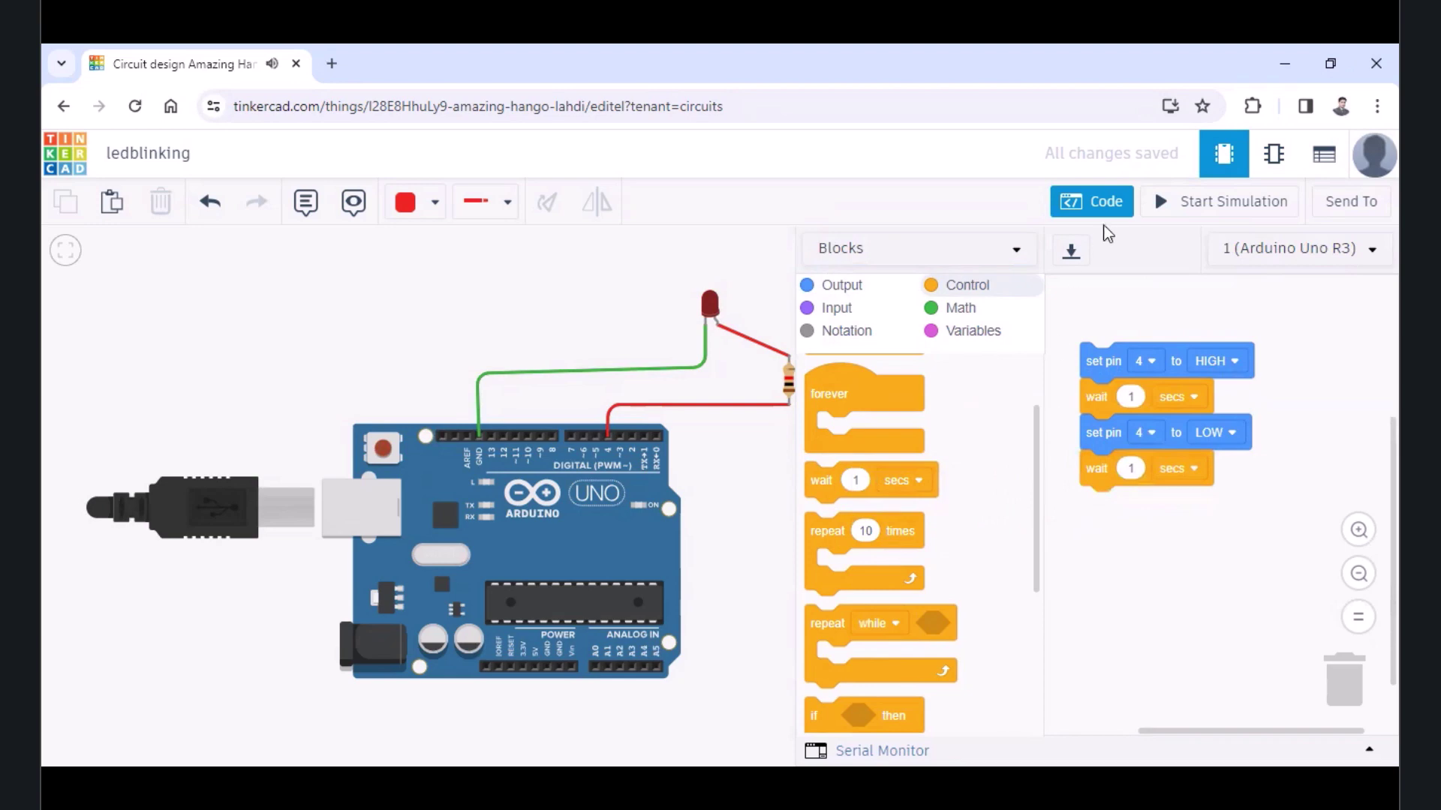
# - Simulate the circuit with the wait blocks in the code, keeping the code editor closed, and stop the simulation
pyautogui.click(1092, 201)
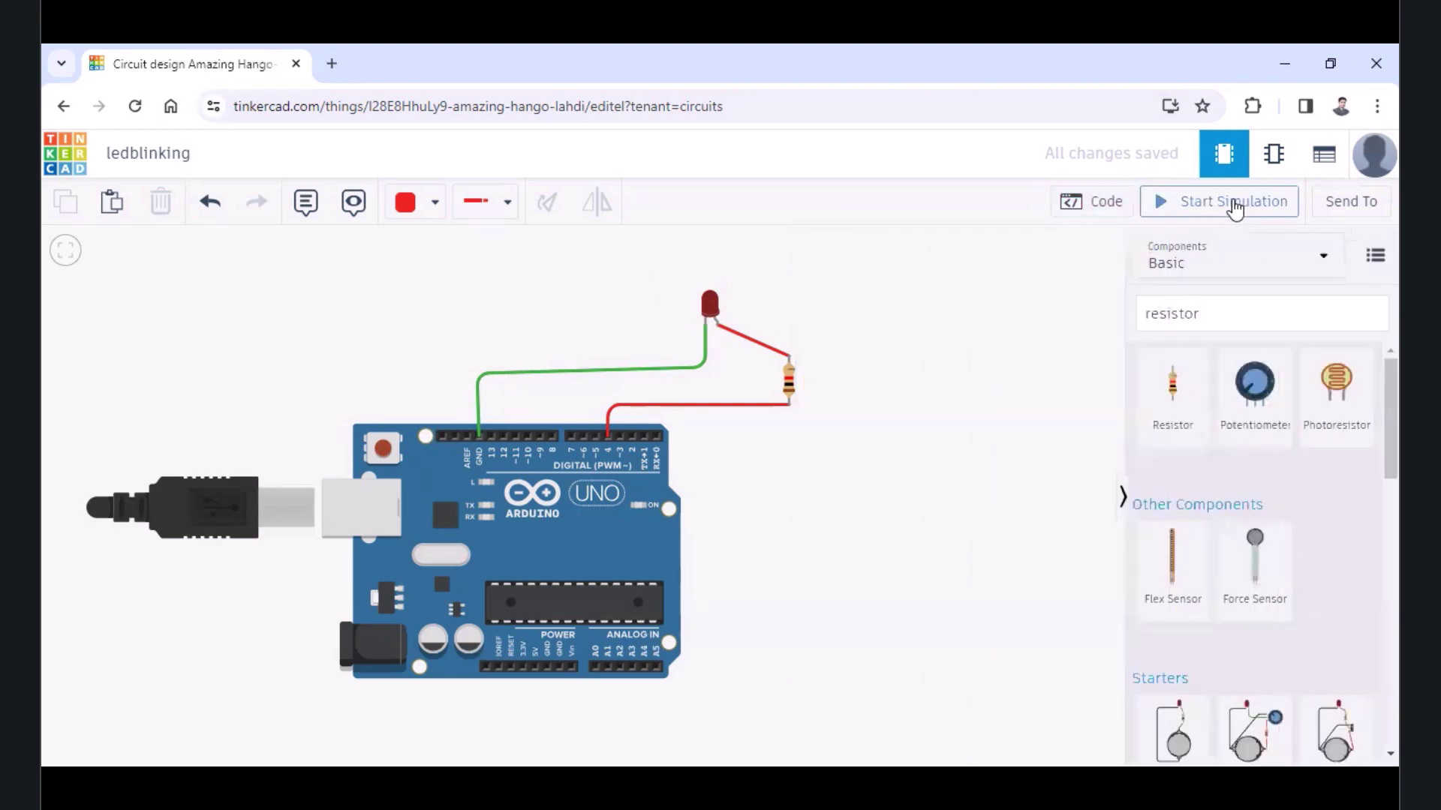
pyautogui.click(1235, 207)
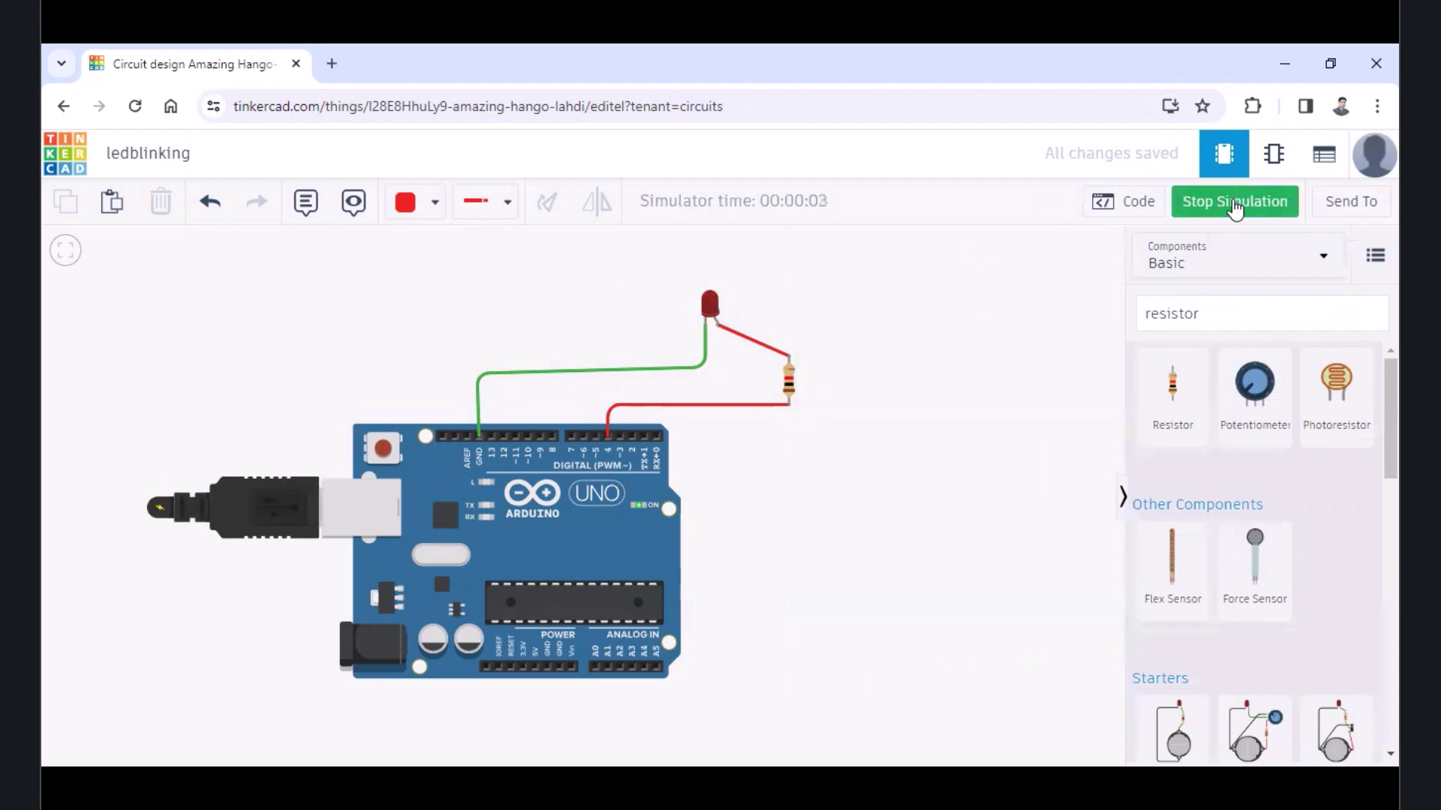
pyautogui.click(1234, 203)
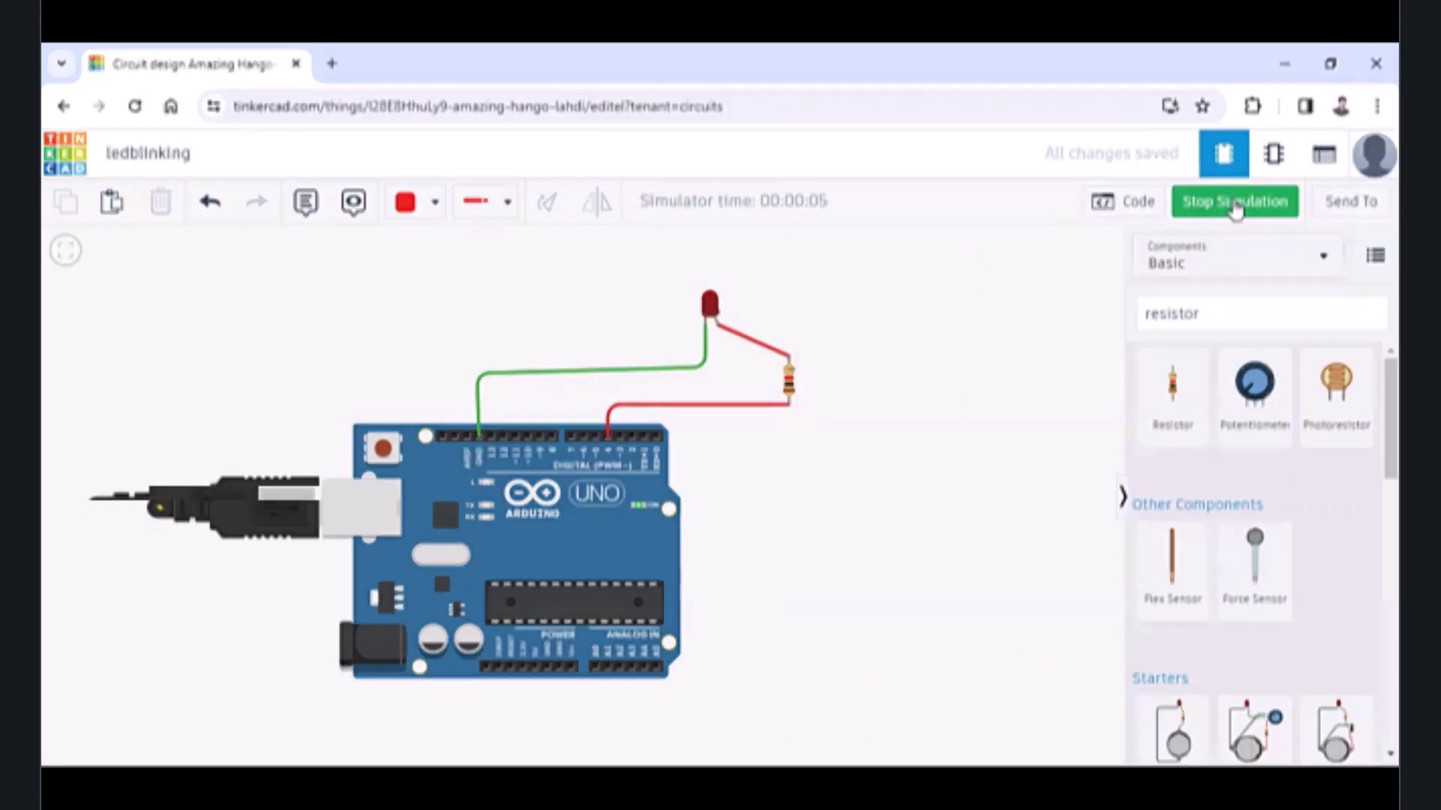
# - Wrap the whole stack of set pin and wait blocks in a forever block in the code editor
pyautogui.click(1123, 201)
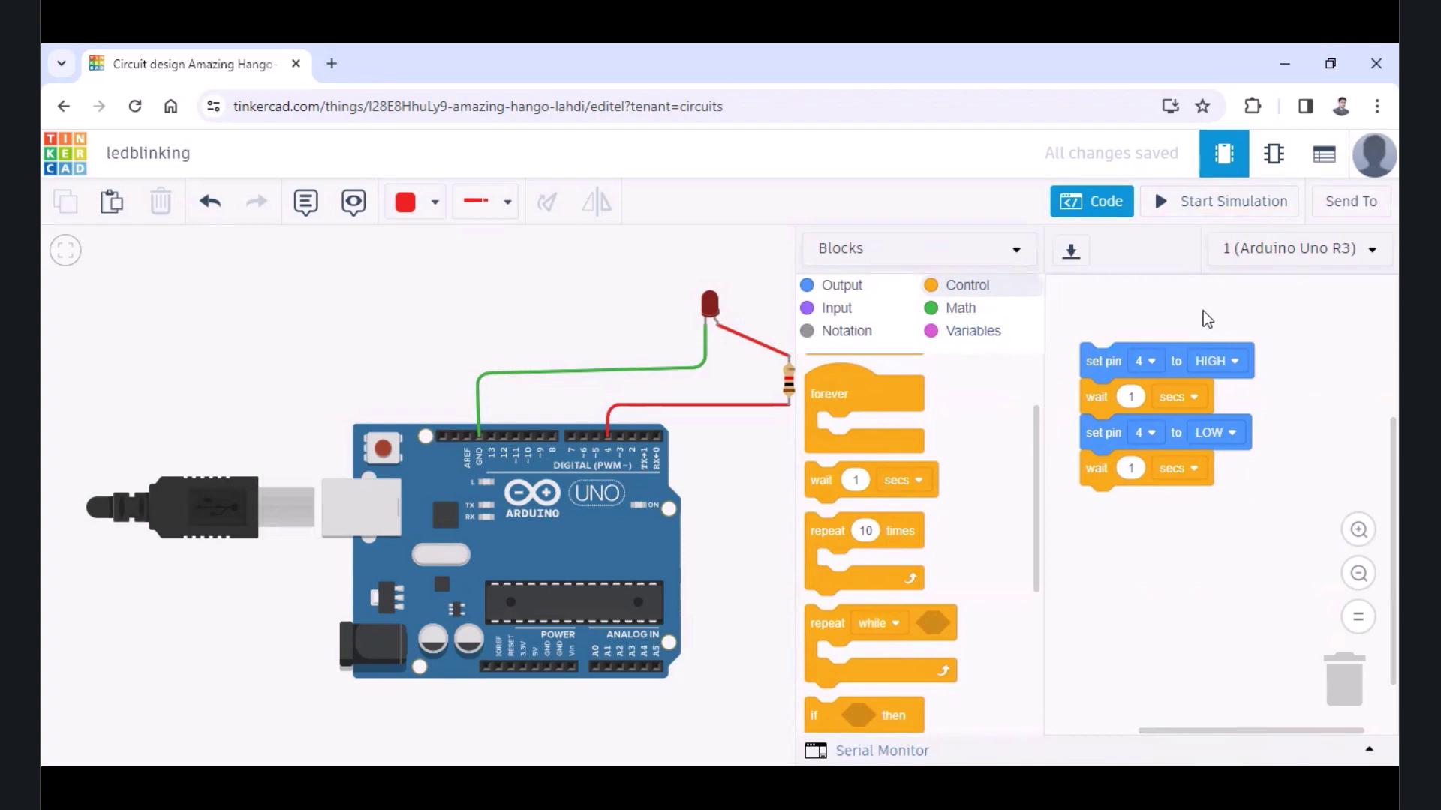
pyautogui.moveTo(841, 398); pyautogui.dragTo(1099, 346)
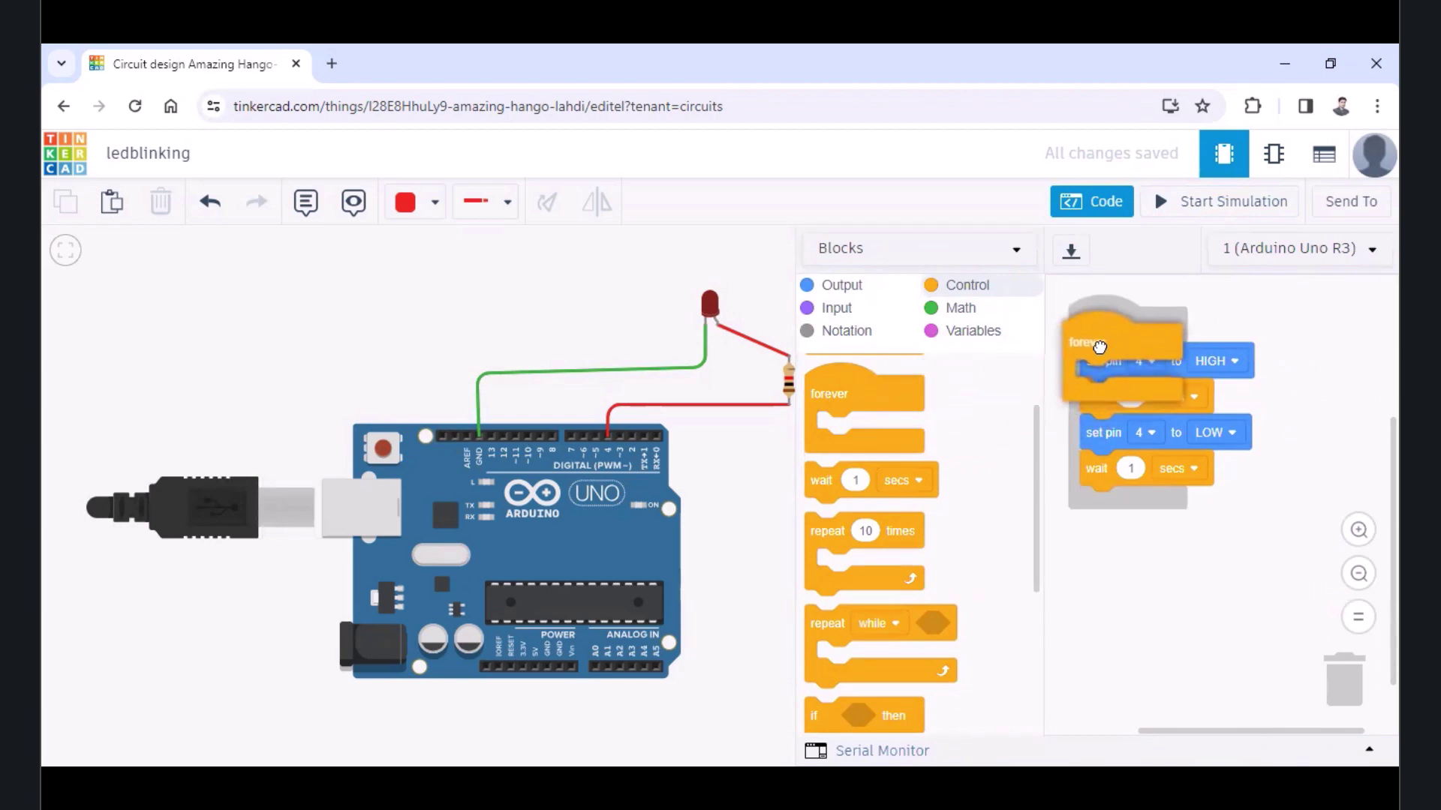
pyautogui.moveTo(1100, 347); pyautogui.dragTo(1099, 347)
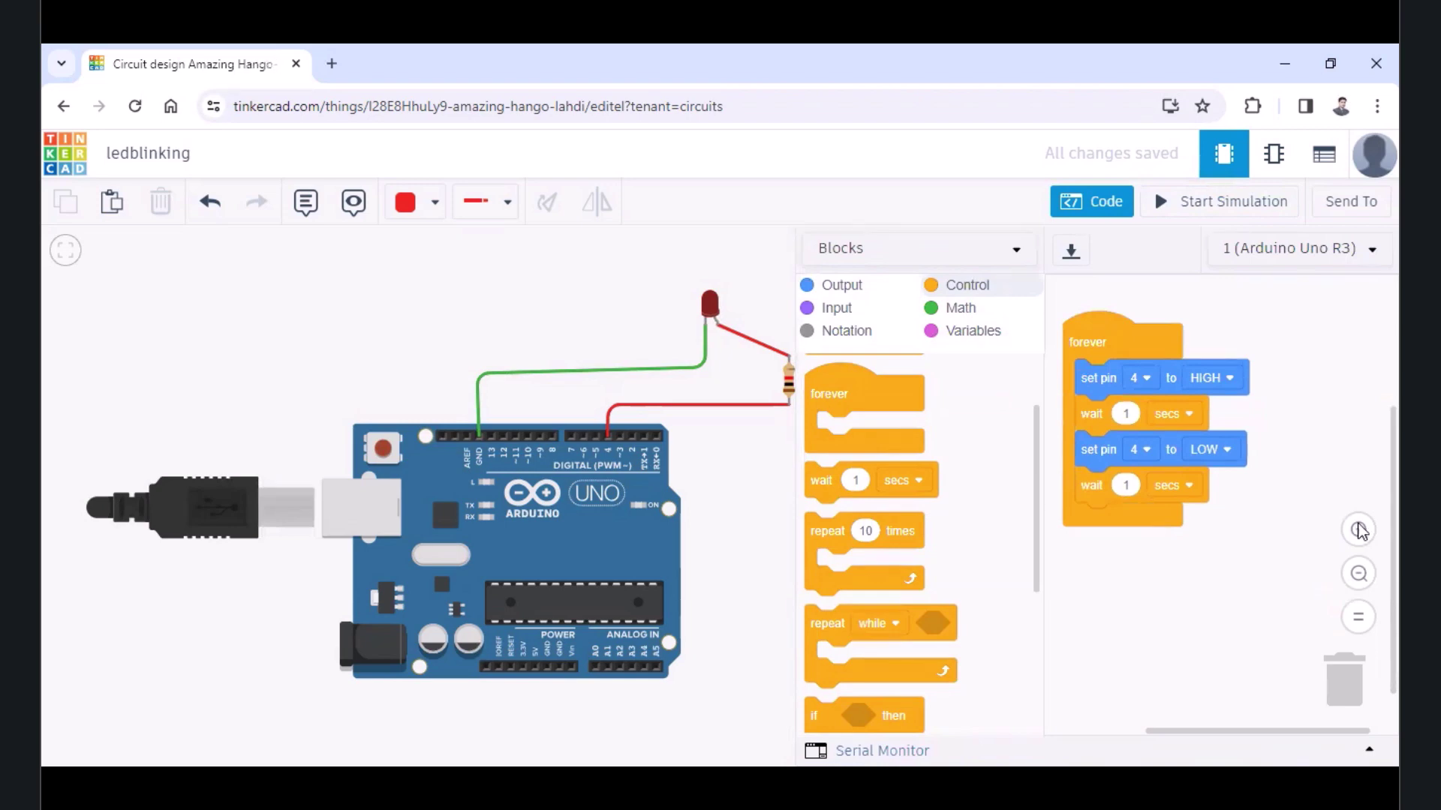
# - Close the code editor, simulate the circuit with the forever loop and stop the simulation
pyautogui.click(1092, 201)
pyautogui.click(1228, 203)
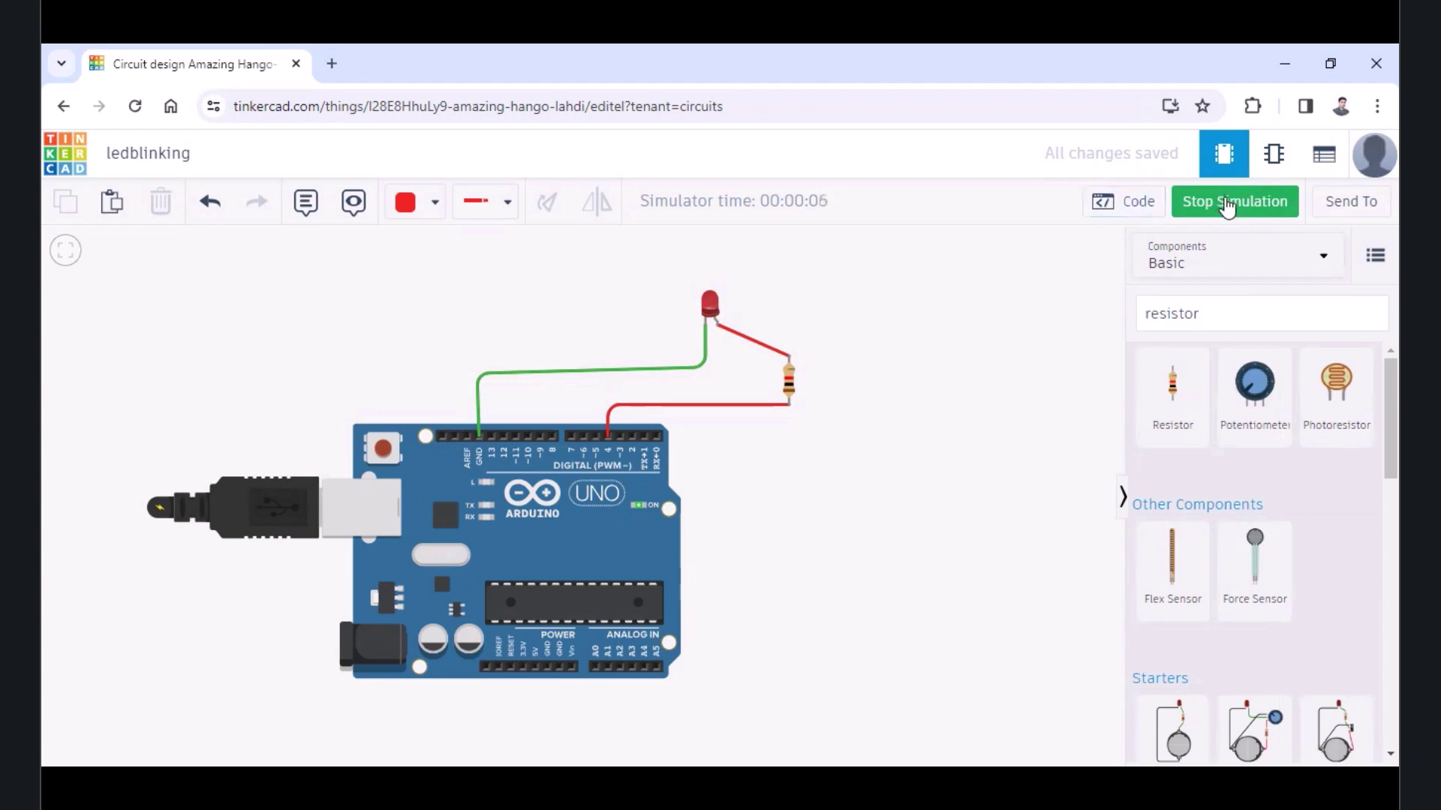
pyautogui.click(1228, 205)
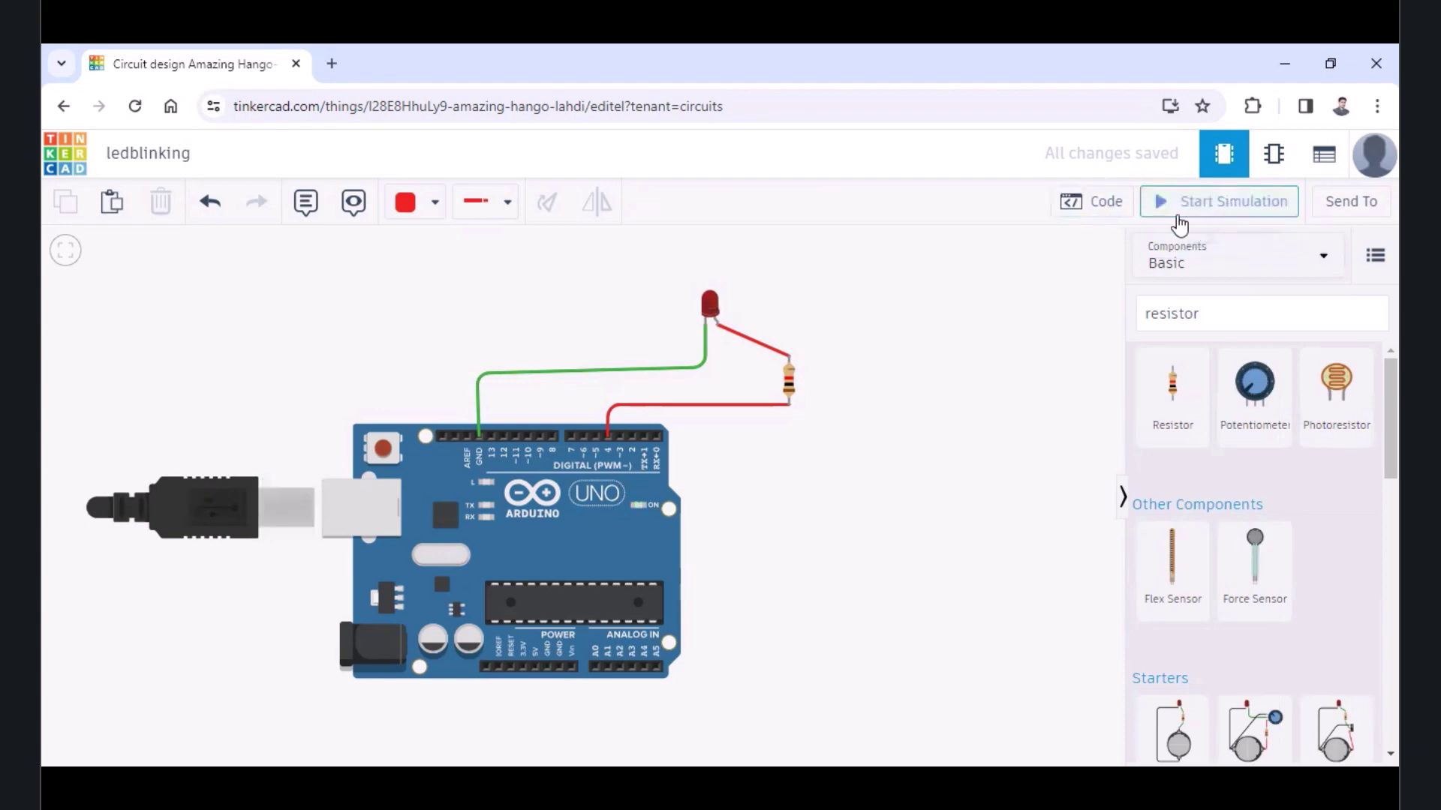
pyautogui.click(1096, 201)
pyautogui.click(1132, 417)
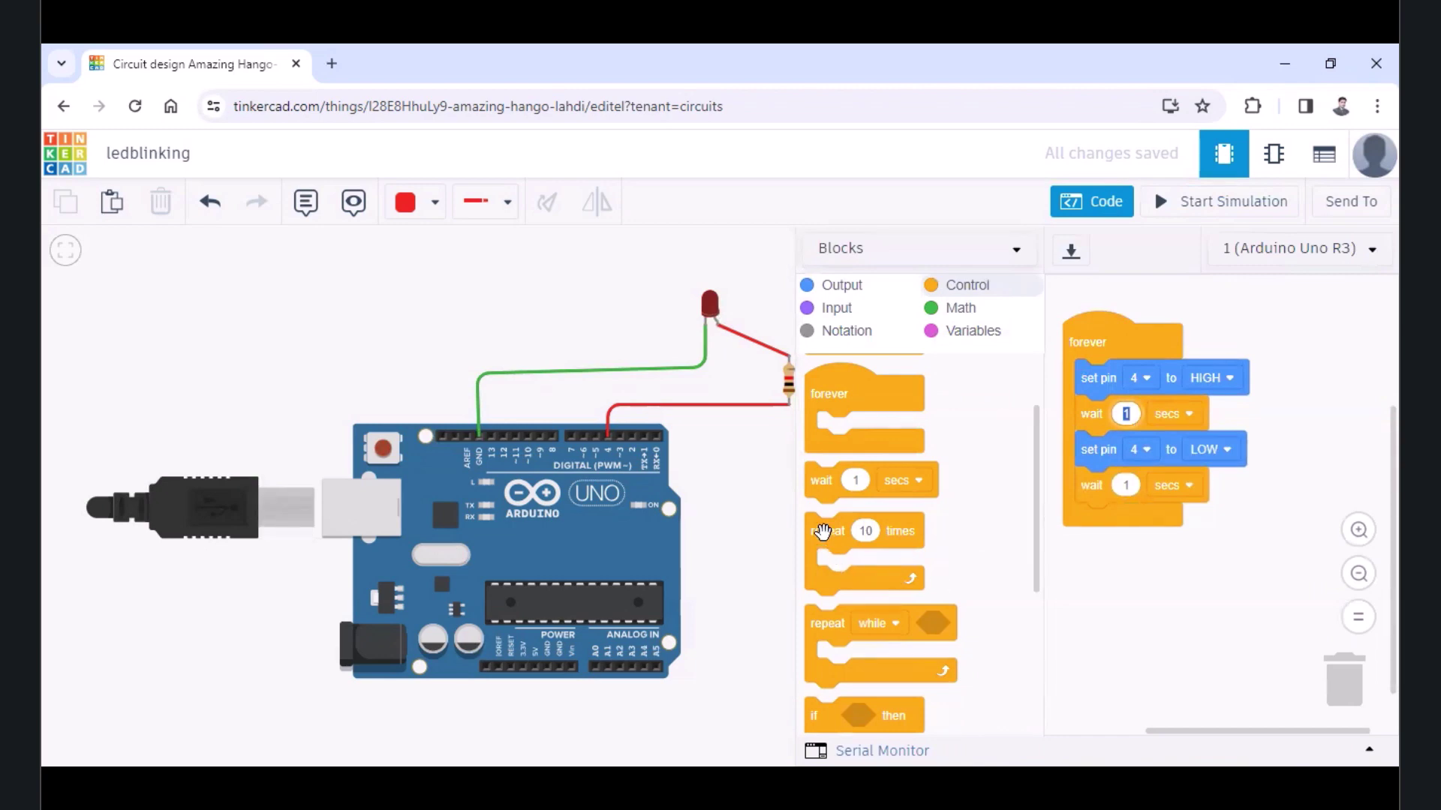
pyautogui.moveTo(823, 531)
pyautogui.mouseDown()
pyautogui.moveTo(1090, 363)
pyautogui.moveTo(833, 540)
pyautogui.mouseUp()
pyautogui.rightClick(1096, 333)
pyautogui.click(1150, 350)
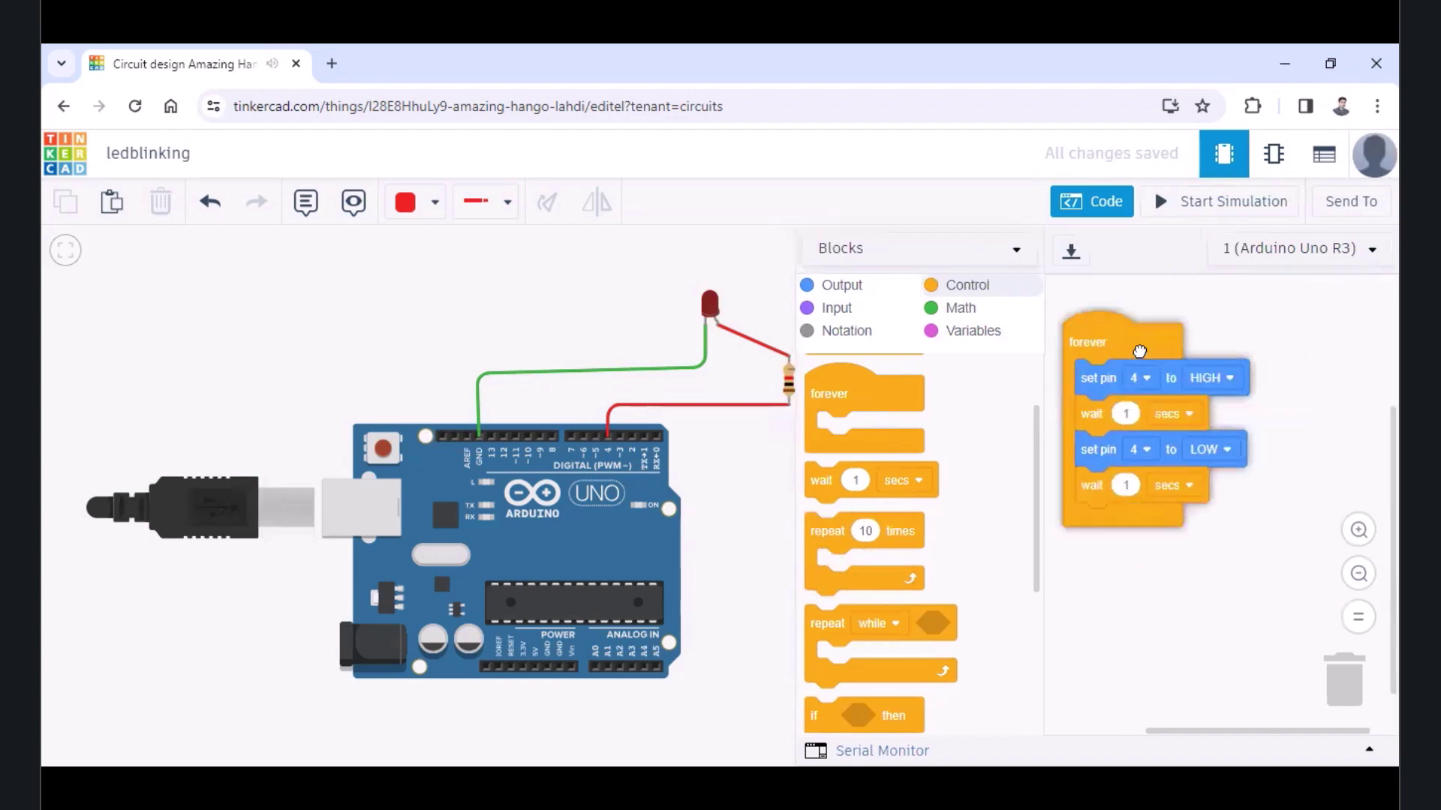
pyautogui.moveTo(1120, 345); pyautogui.dragTo(1311, 665)
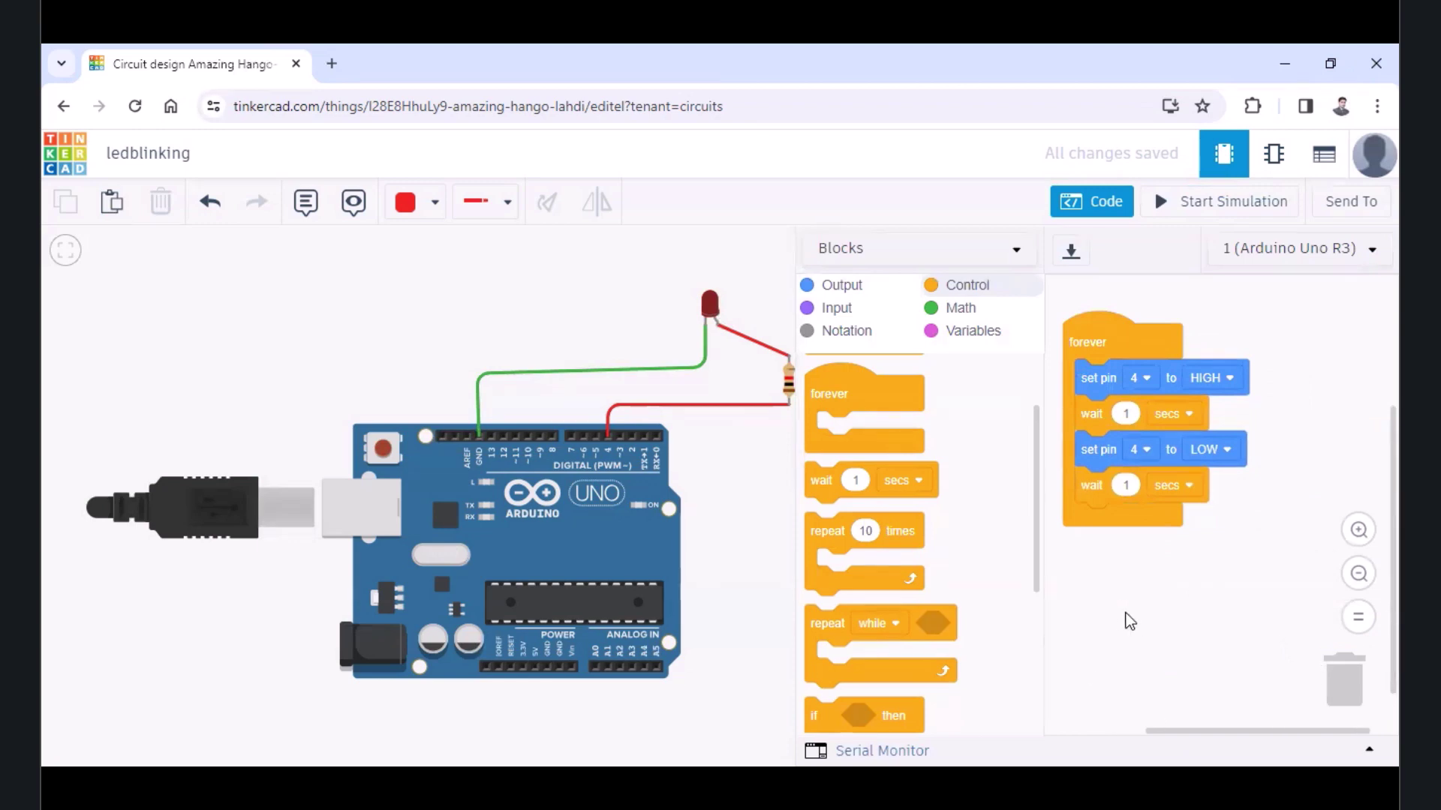
pyautogui.click(770, 530)
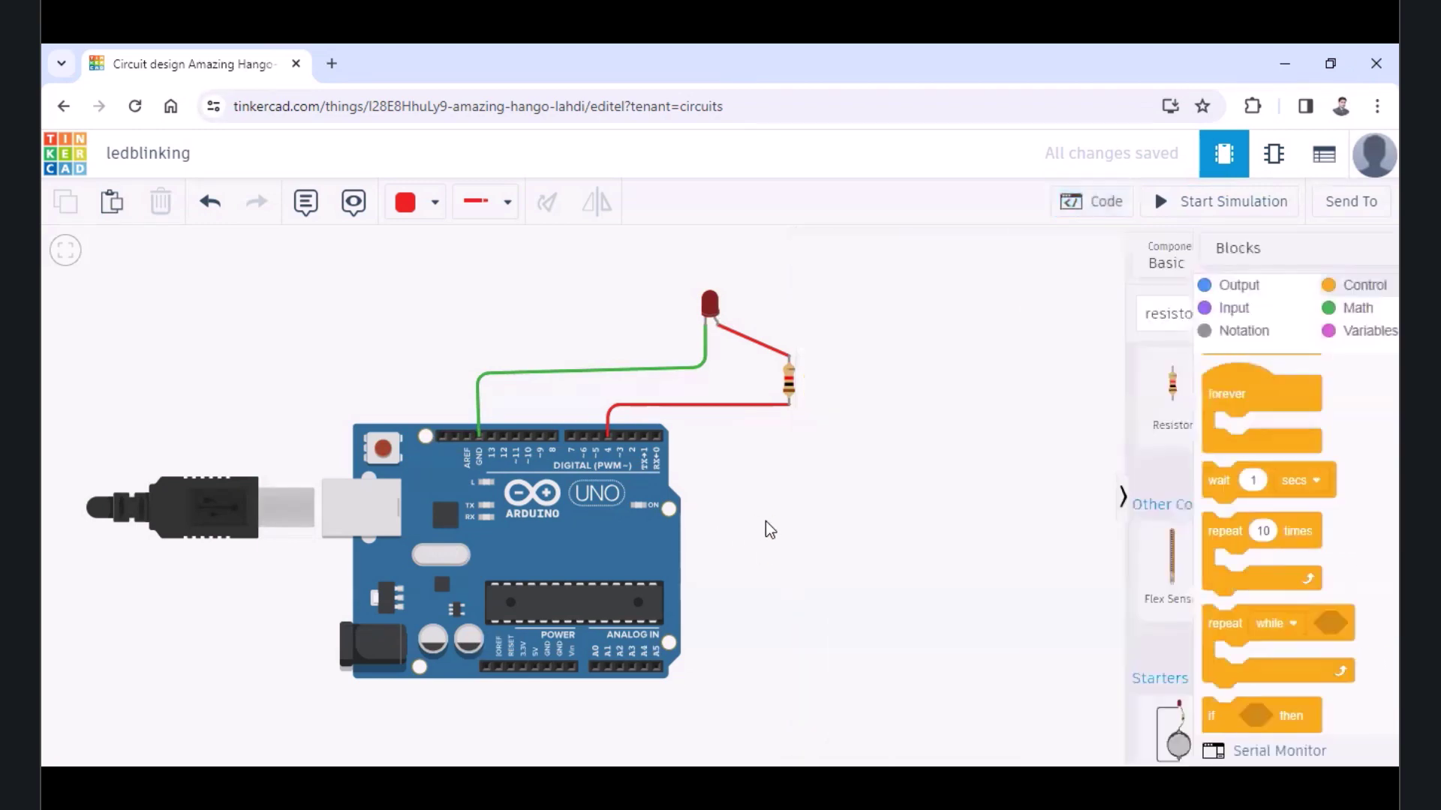